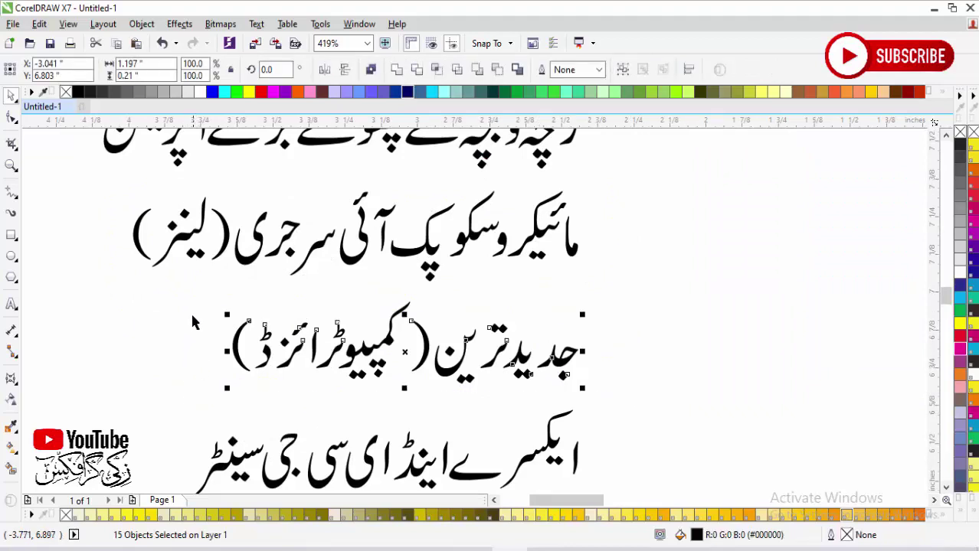
Step: Combine the computerized-lab line and the کالے یرقان کا علاج line into single curves
left_click_drag(227, 283, 590, 387)
left_click(400, 73)
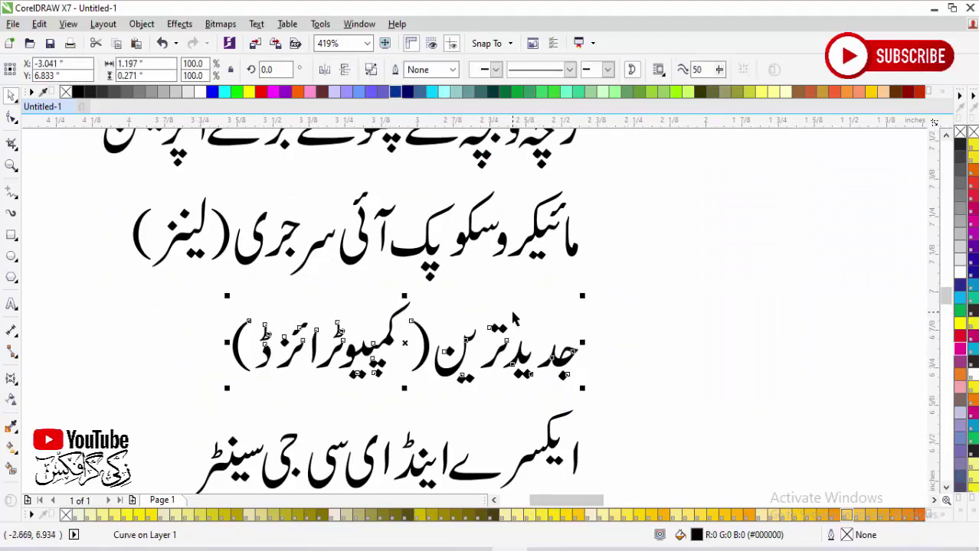
scroll(467, 321, "down", 5)
left_click_drag(393, 317, 617, 443)
left_click_drag(593, 261, 323, 329)
left_click(397, 71)
Step: Combine the next Urdu line and the امراض ناک، کان وگلا line into single curves
left_click_drag(230, 158, 570, 245)
left_click(397, 71)
scroll(354, 280, "down", 3)
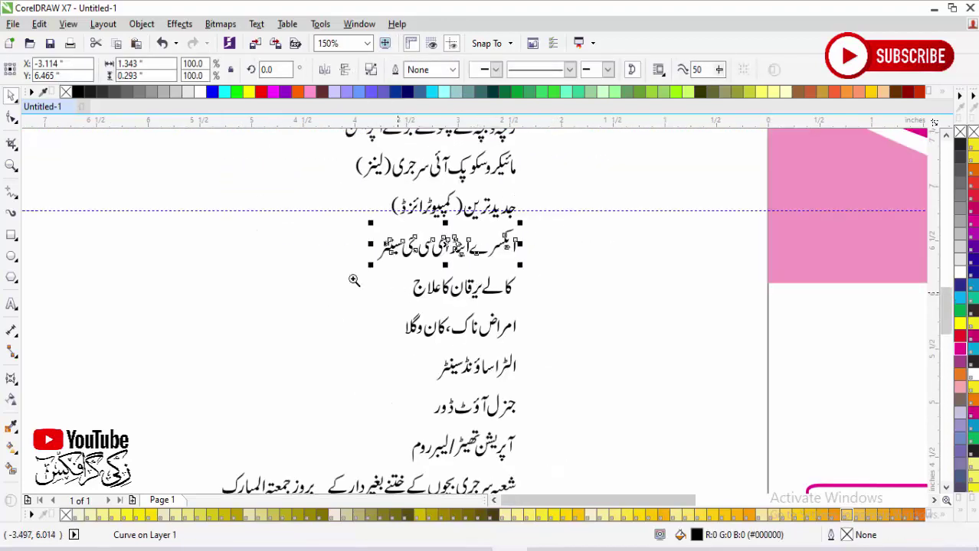
scroll(610, 429, "up", 4)
left_click_drag(691, 188, 273, 268)
left_click(396, 70)
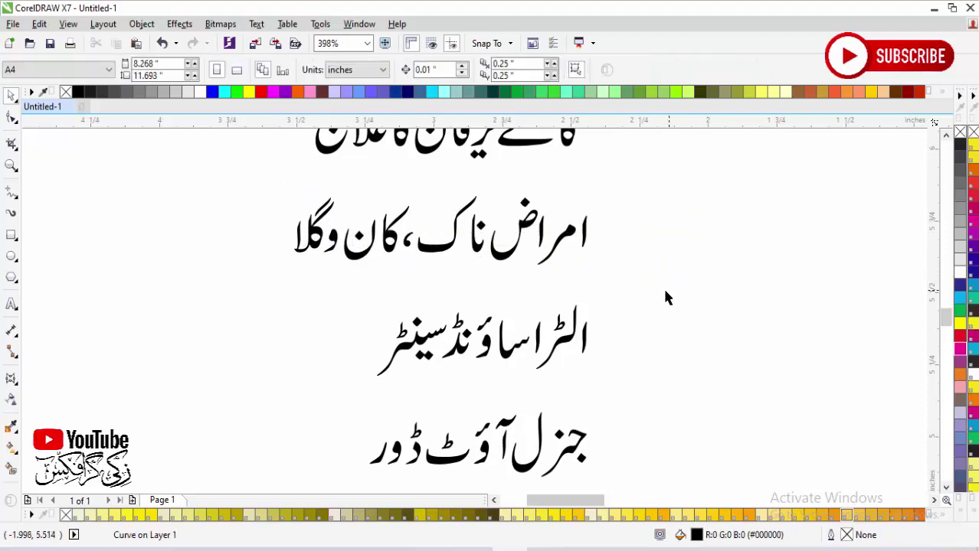
Step: Combine the ultrasound line and the جنرل آؤٹ ڈور line into single curves
left_click_drag(663, 286, 366, 383)
left_click(396, 70)
scroll(682, 308, "down", 3)
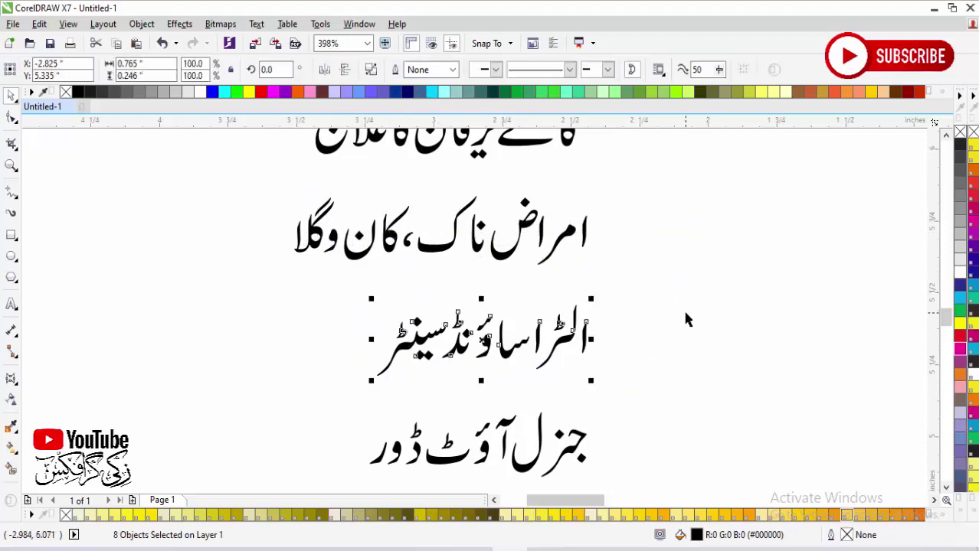
left_click(633, 373)
scroll(398, 498, "up", 3)
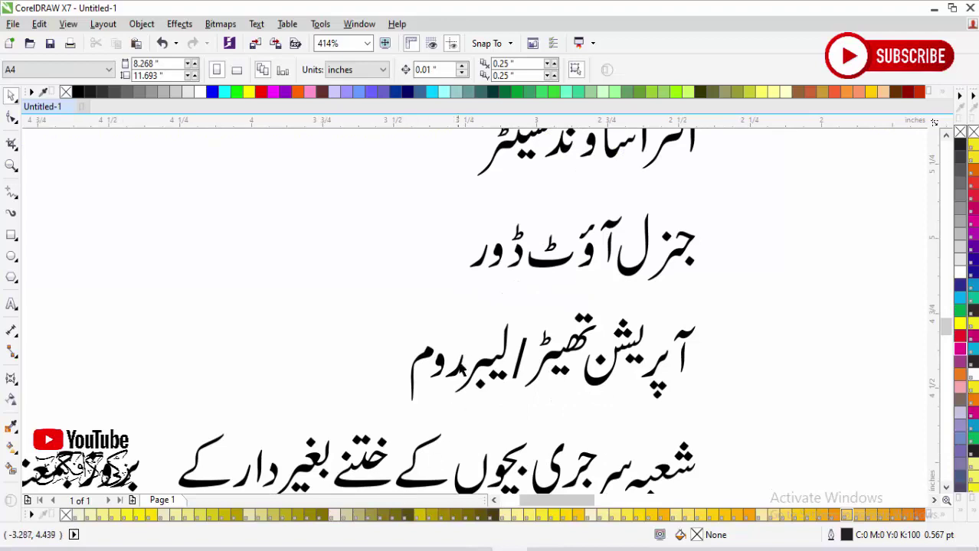
left_click_drag(429, 204, 665, 284)
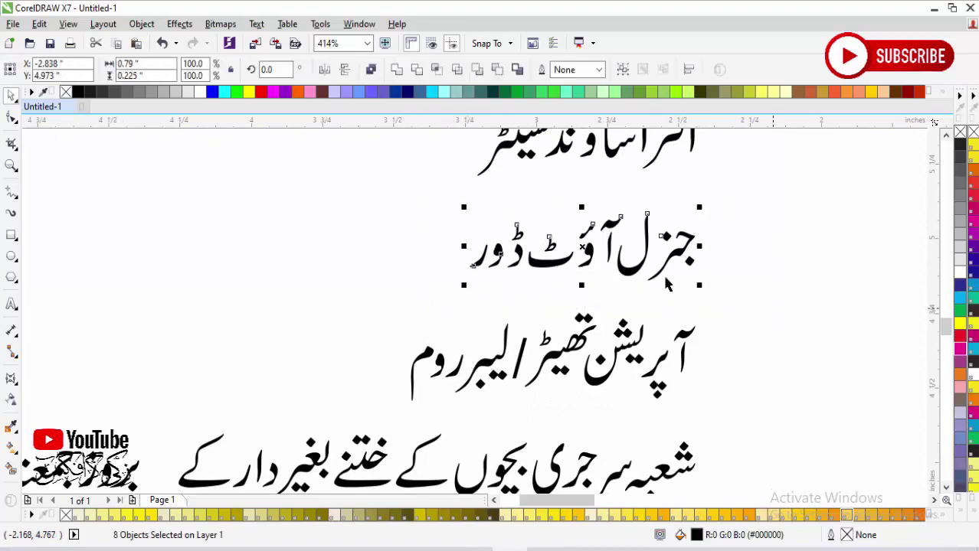
left_click(396, 69)
Step: Combine the operation theatre and میڈیکل اسٹور lines, then check the children's surgery line
left_click_drag(330, 302, 798, 438)
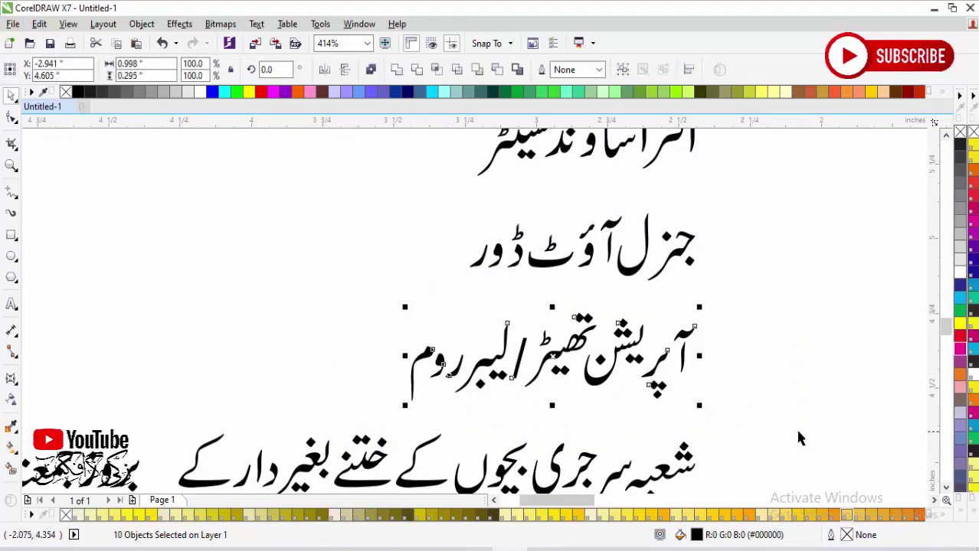
left_click(397, 69)
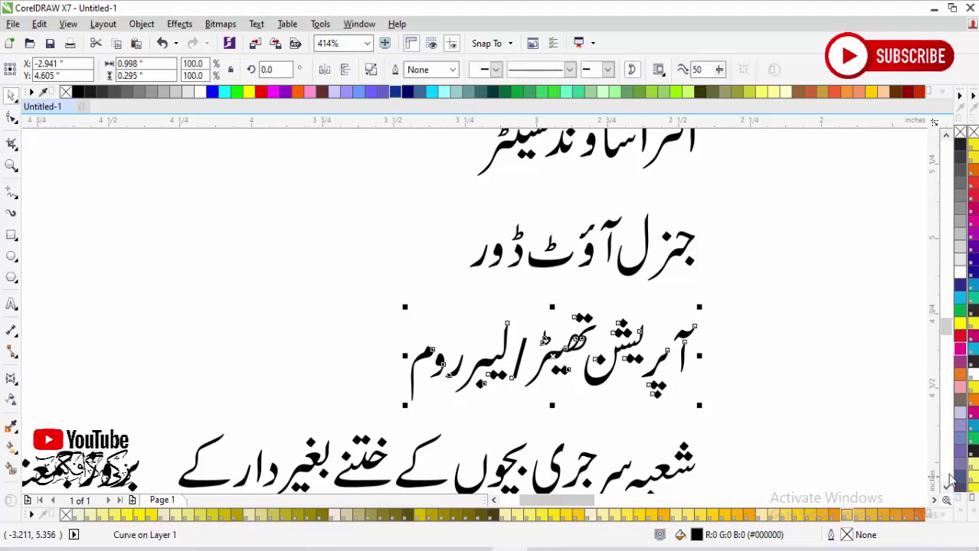
scroll(941, 490, "down", 5)
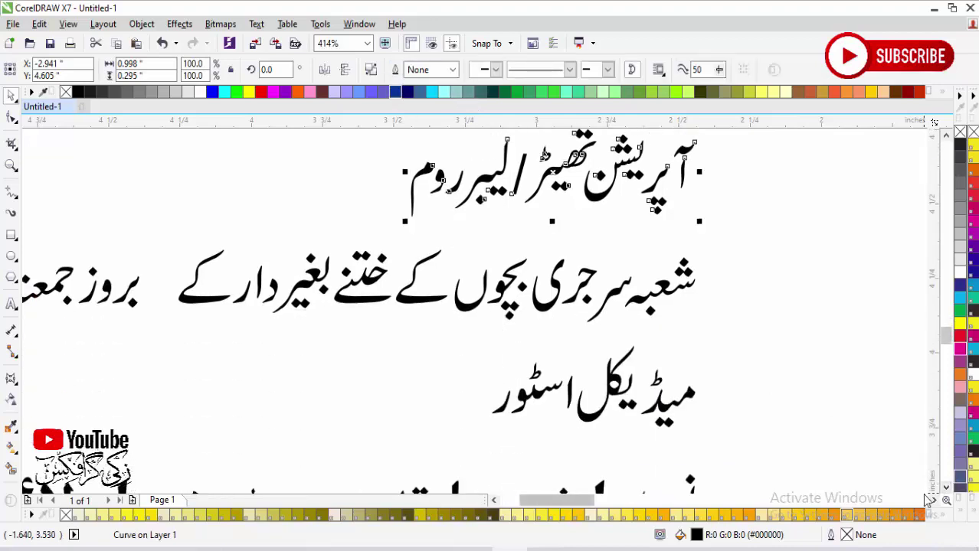
left_click_drag(713, 334, 474, 437)
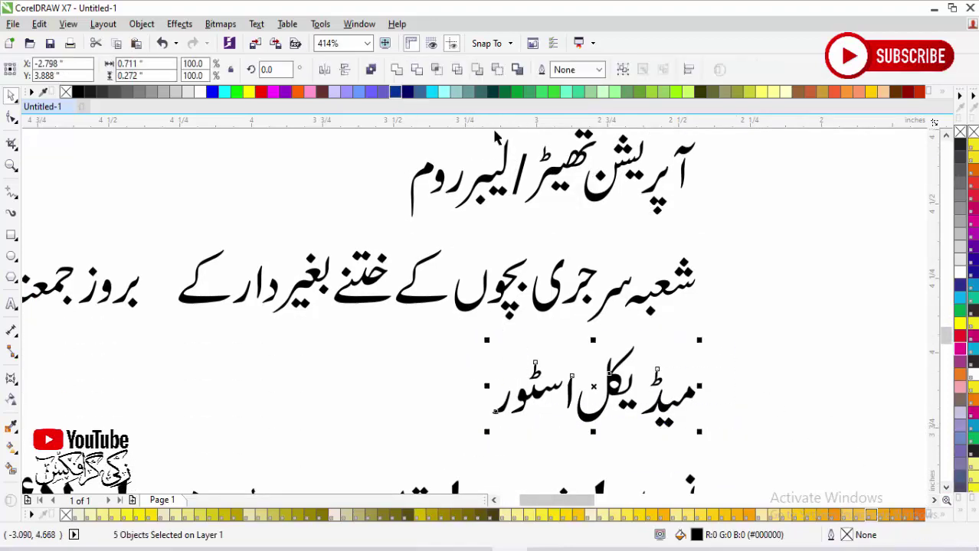
left_click(396, 68)
left_click(791, 348)
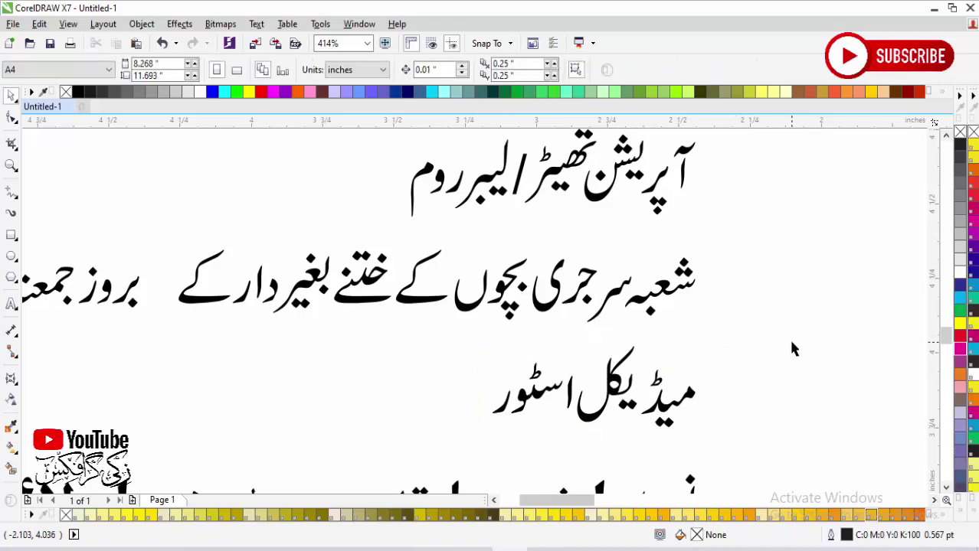
scroll(776, 343, "down", 3)
scroll(309, 356, "up", 2)
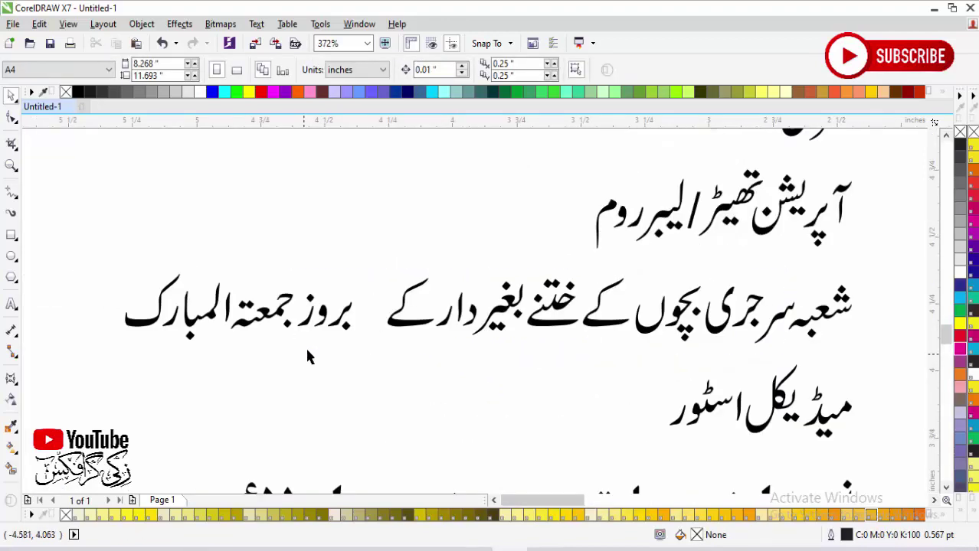
left_click_drag(384, 268, 890, 368)
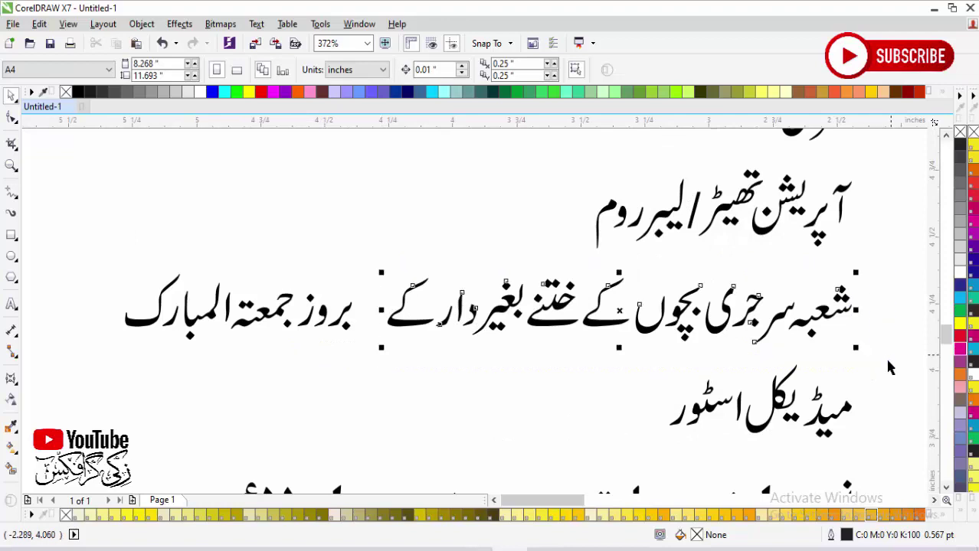
key("Escape")
Step: Close the letter gaps in بروز جمعة المبارک by shifting المبارک, ر and ک into place
left_click_drag(427, 245, 96, 366)
left_click(373, 326)
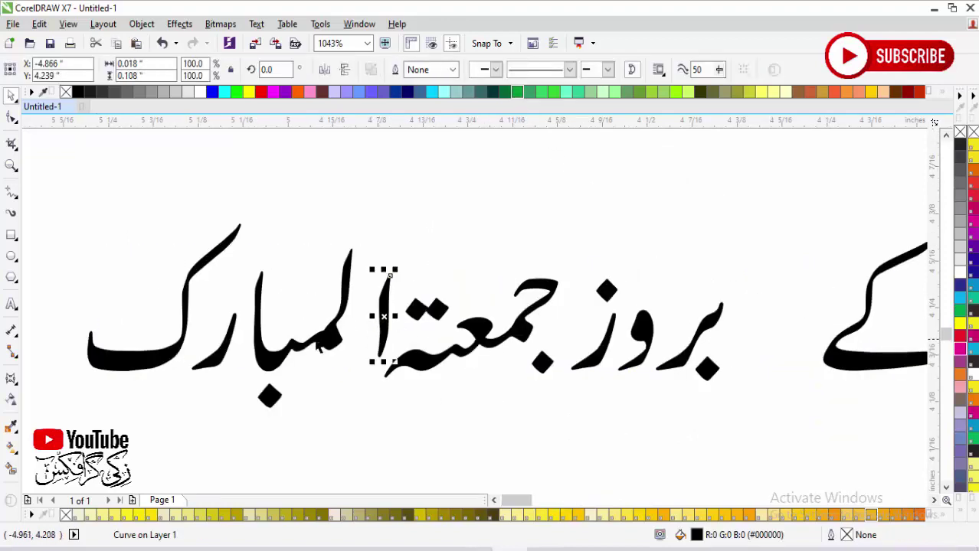
left_click_drag(373, 327, 327, 329)
left_click_drag(222, 366, 253, 366)
left_click_drag(158, 360, 198, 361)
left_click_drag(78, 180, 753, 429)
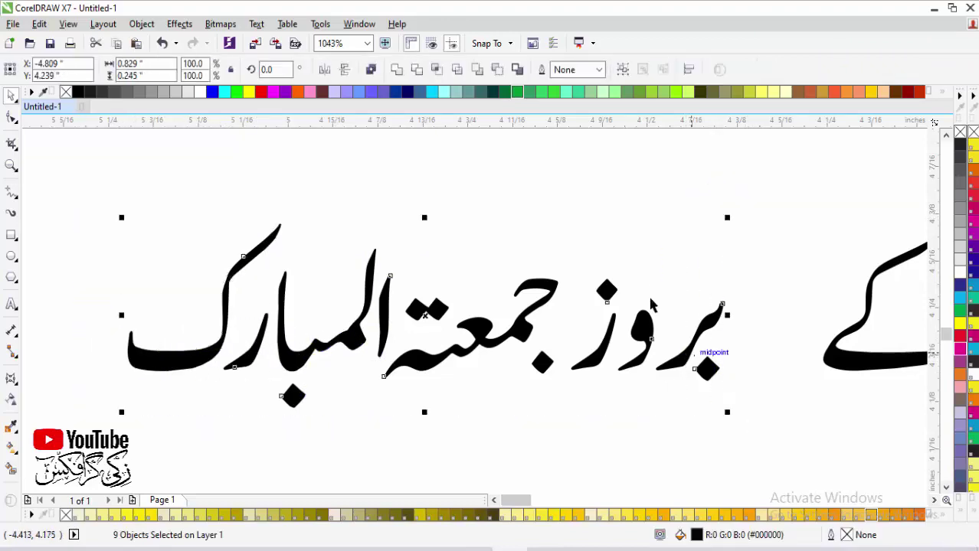
key("Escape")
key("F4")
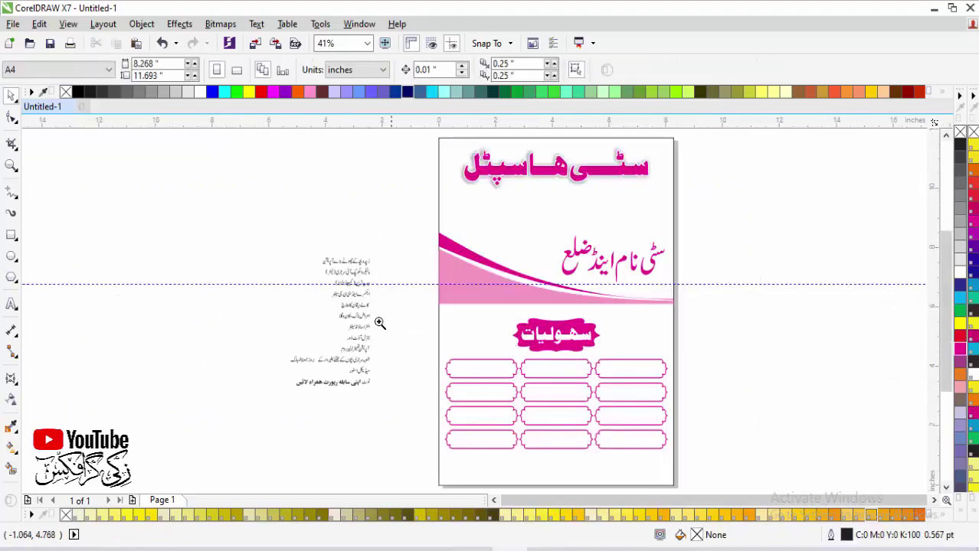
Step: Check the merged بروز جمعة المبارک phrase and the میڈیکل اسٹور curve
scroll(380, 324, "up", 3)
left_click_drag(254, 284, 521, 372)
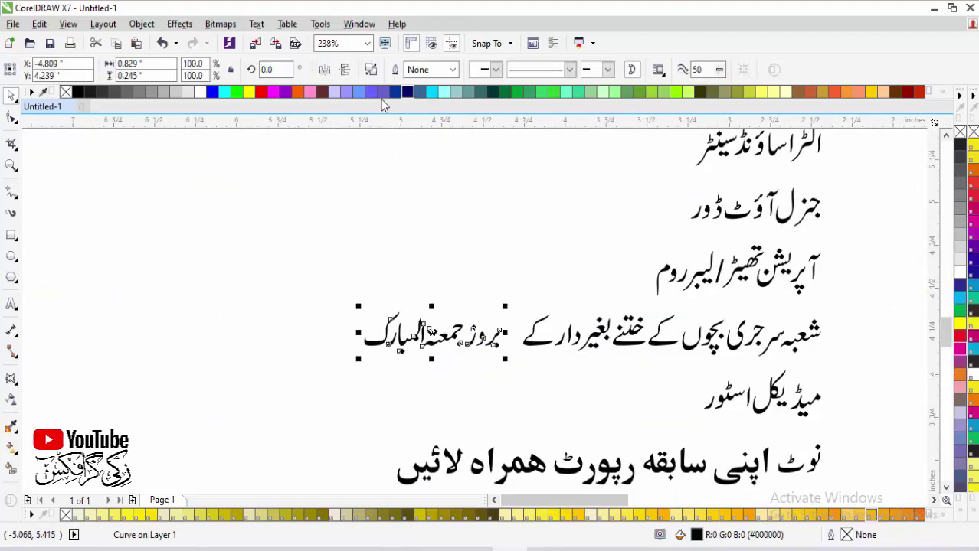
key("Escape")
scroll(461, 328, "down", 5)
scroll(501, 414, "up", 3)
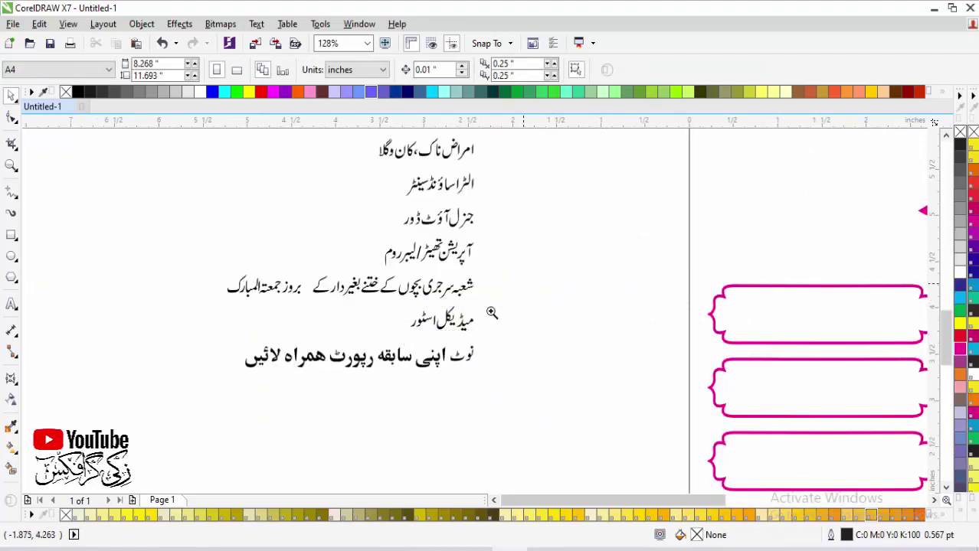
left_click_drag(387, 289, 521, 328)
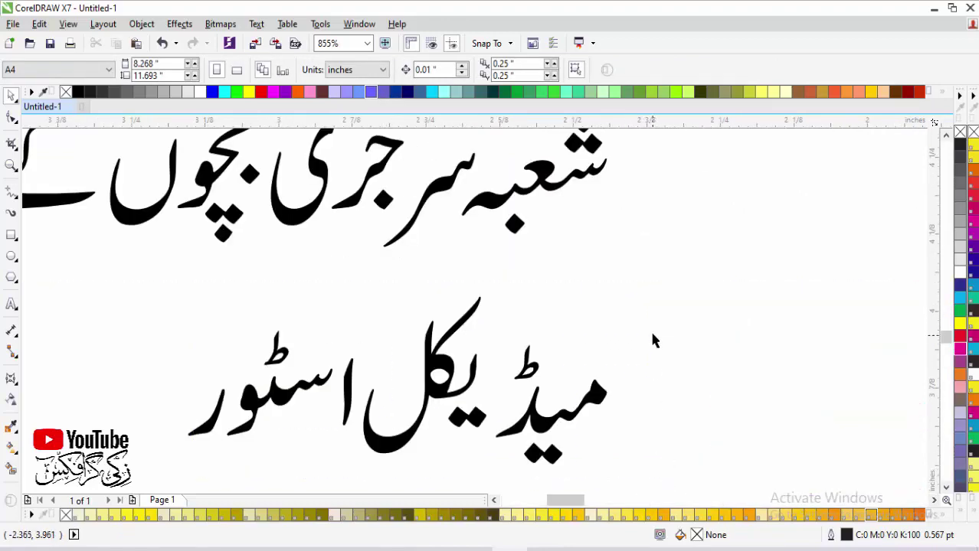
left_click_drag(647, 277, 175, 474)
scroll(608, 267, "down", 5)
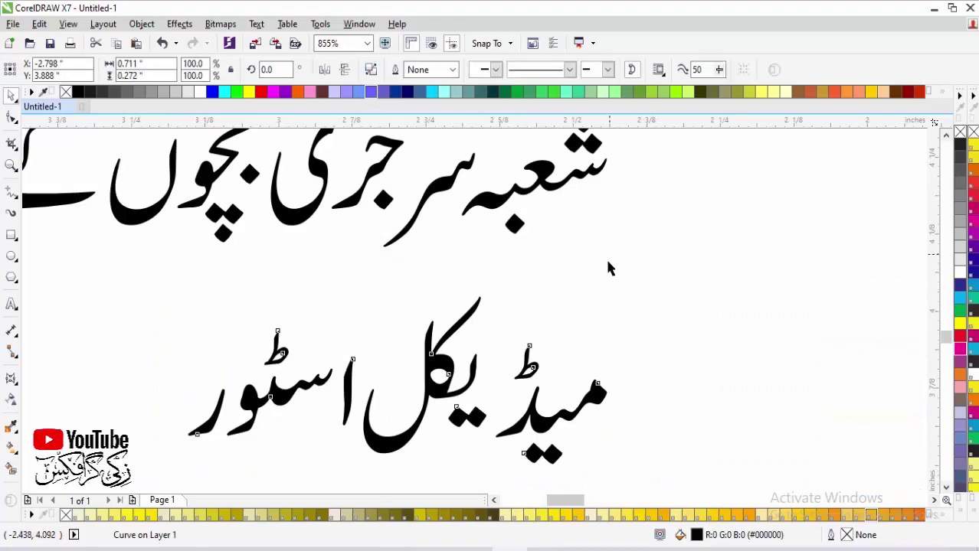
Step: Shift the words اپنی سابقہ left to close the gaps in the note line
left_click_drag(383, 356, 277, 394)
left_click_drag(297, 264, 818, 422)
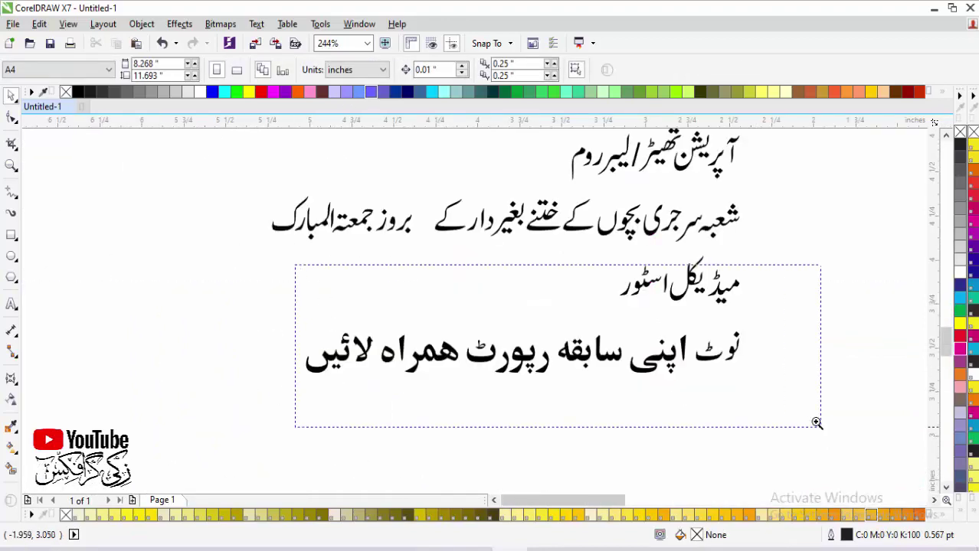
left_click_drag(725, 288, 580, 387)
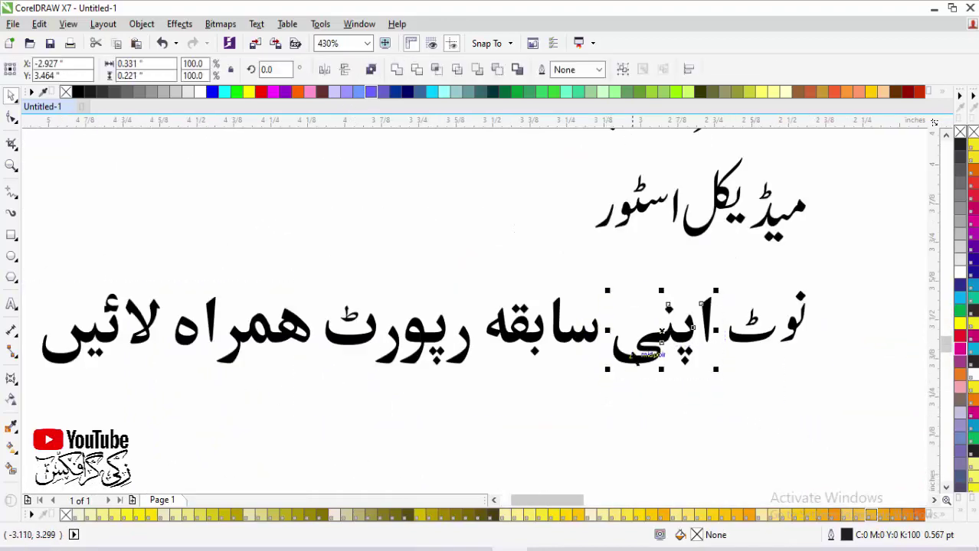
left_click_drag(632, 353, 625, 343)
left_click_drag(665, 308, 663, 309)
left_click_drag(726, 280, 483, 386)
left_click_drag(521, 341, 511, 341)
left_click(153, 268)
Step: Close the gap in ہمراہ and move لائیں right against it
scroll(269, 314, "down", 6)
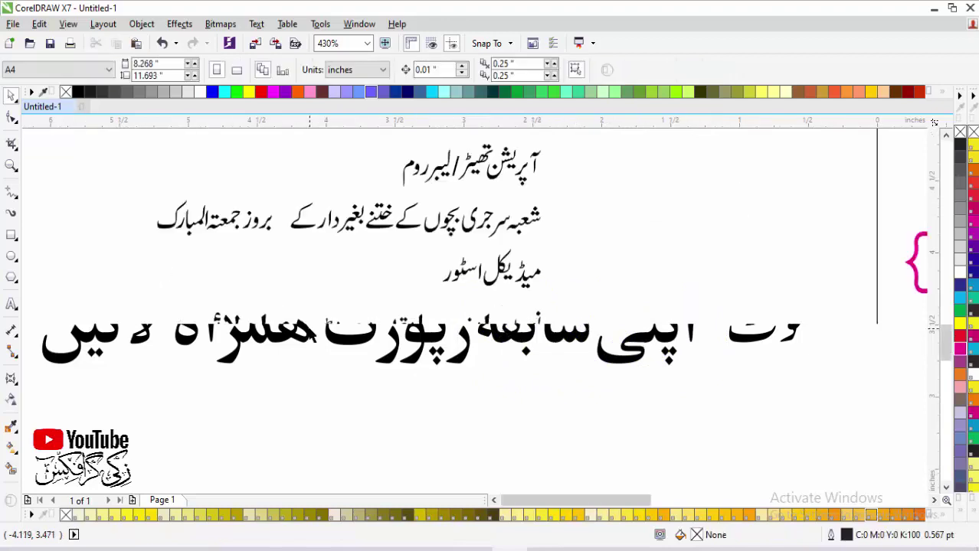
scroll(393, 364, "up", 8)
left_click(506, 333)
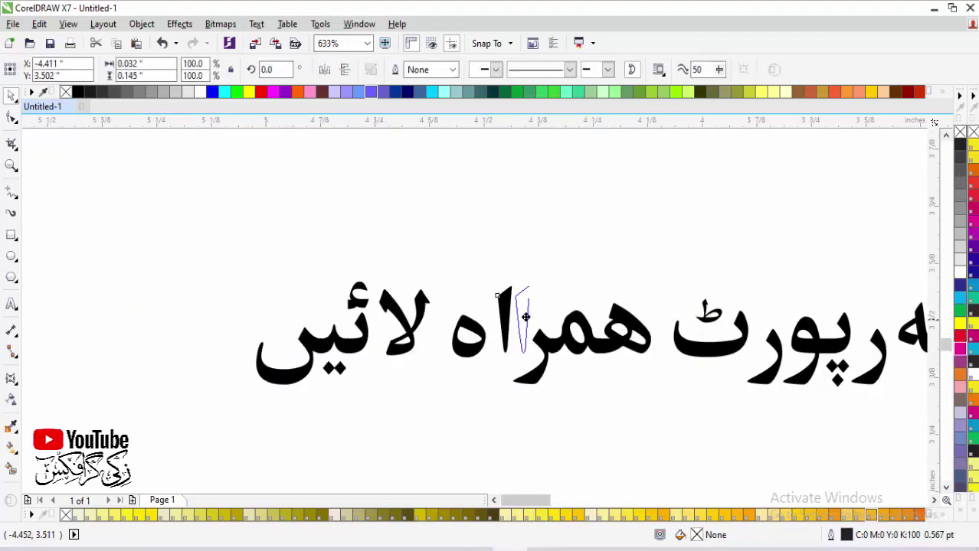
left_click(489, 335)
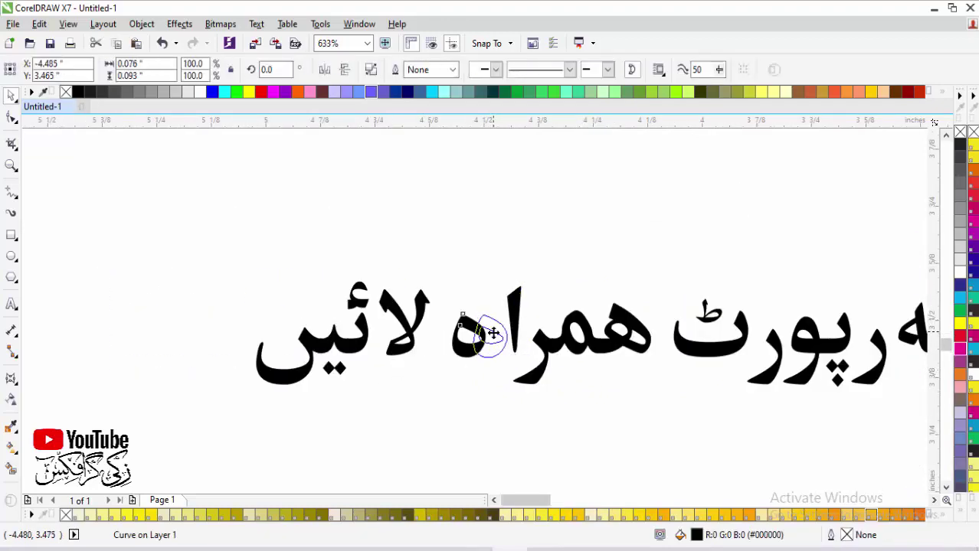
left_click_drag(489, 335, 508, 335)
left_click_drag(212, 244, 450, 405)
left_click_drag(409, 337, 443, 337)
Step: Combine the letters of the note line نوٹ اپنی سابقہ رپورٹ ہمراہ لائیں into one curve
scroll(442, 337, "down", 3)
scroll(875, 380, "up", 2)
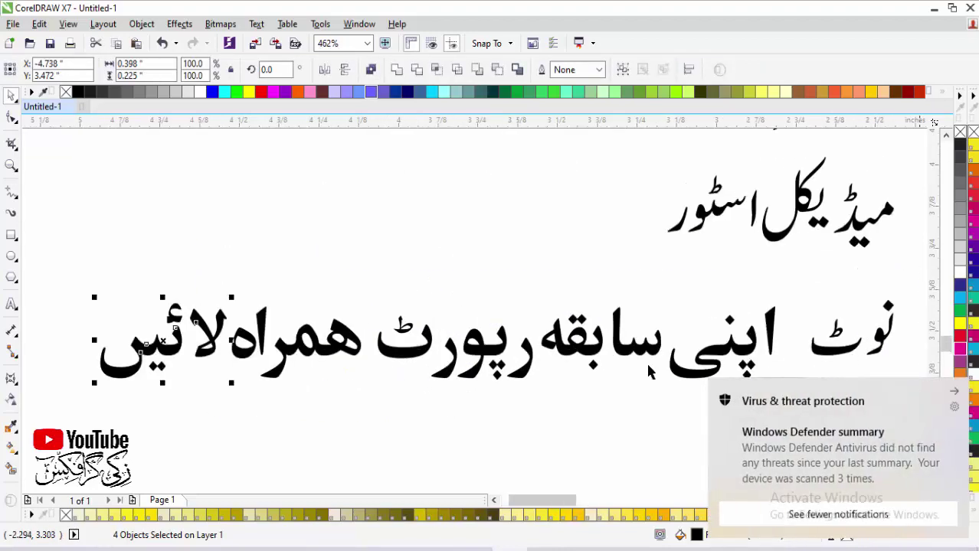
left_click_drag(794, 287, 120, 402)
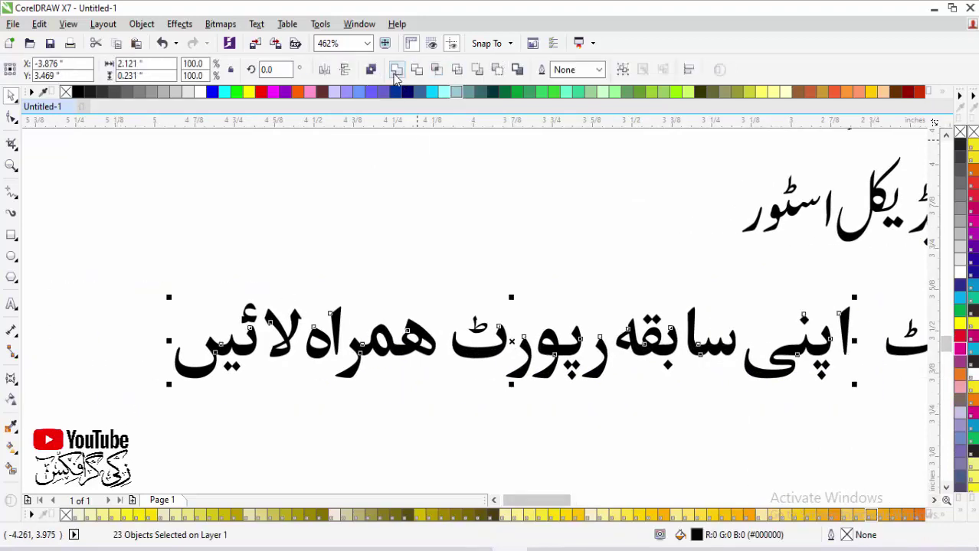
left_click(396, 71)
left_click(440, 219)
Step: Combine the pieces of نوٹ into one curve, then zoom to show all objects
scroll(424, 371, "down", 2)
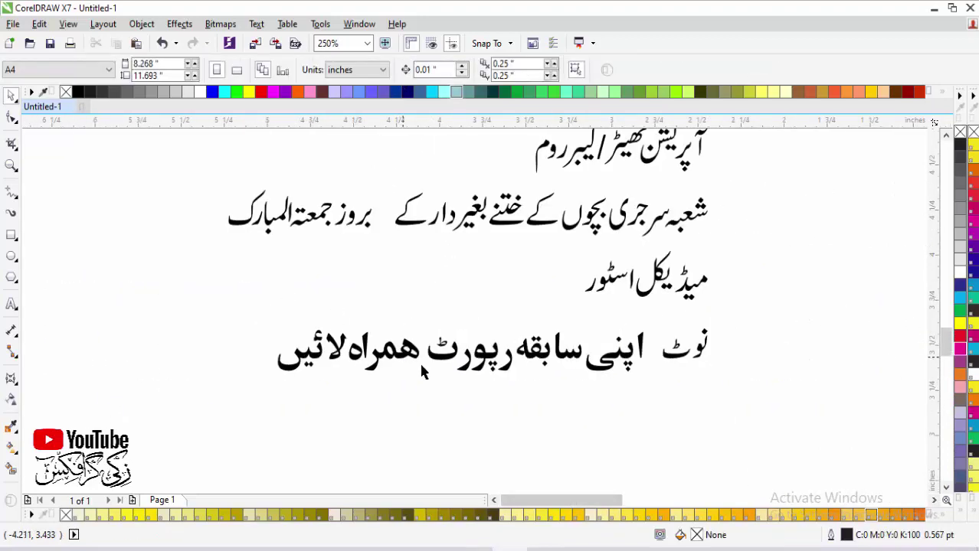
left_click_drag(720, 328, 621, 374)
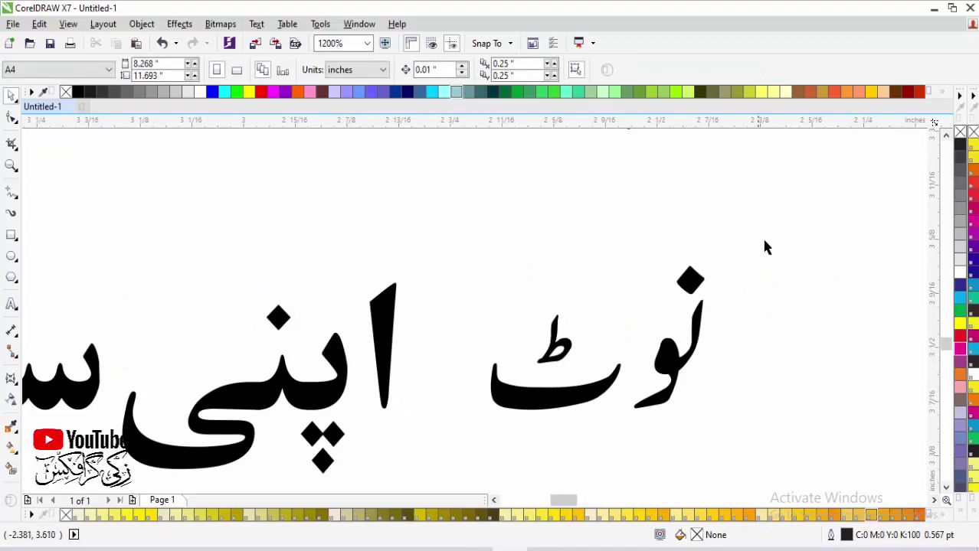
left_click_drag(763, 247, 463, 429)
left_click(396, 70)
scroll(480, 218, "down", 2)
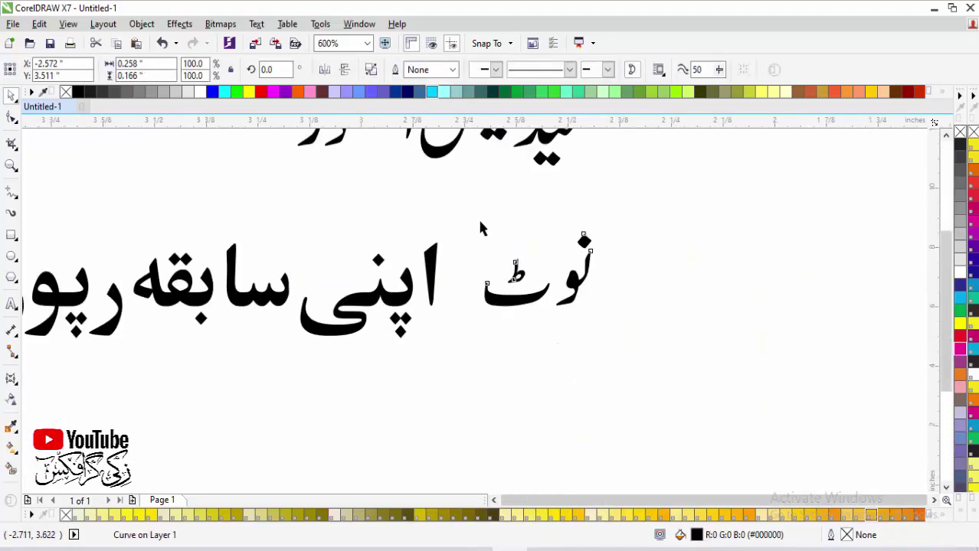
key("F4")
left_click_drag(733, 355, 448, 466)
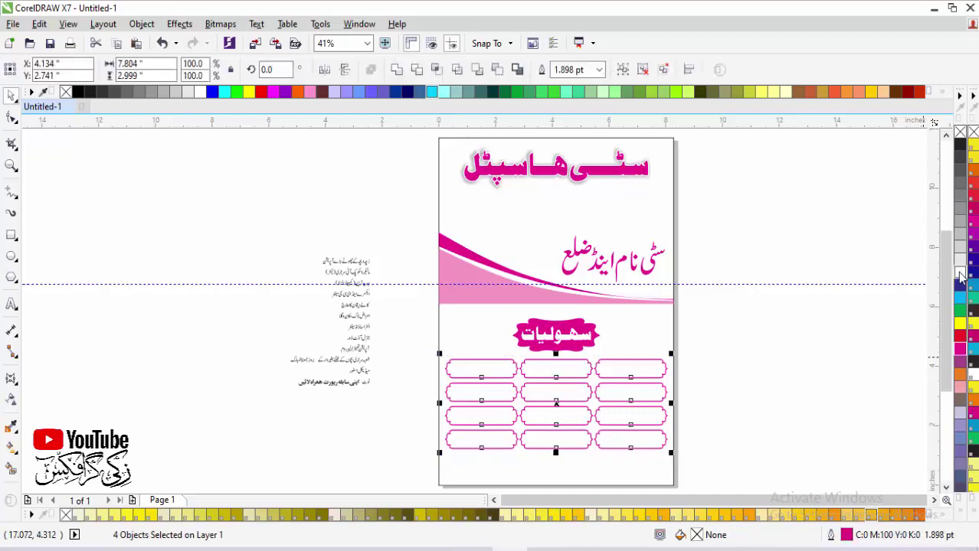
Step: Zoom in on the Urdu text list and combine its first line into one curve
left_click(796, 334)
key("z")
left_click_drag(708, 337, 416, 452)
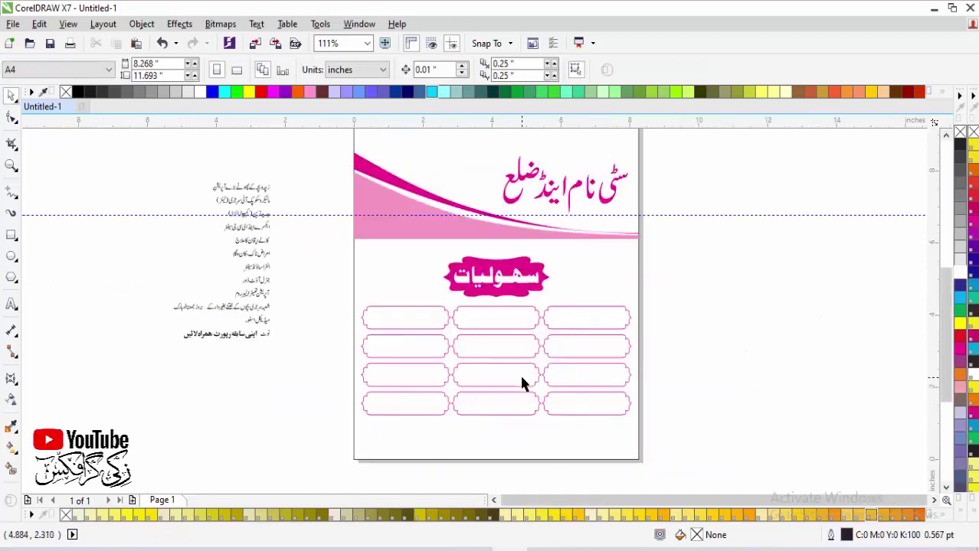
left_click_drag(180, 156, 706, 459)
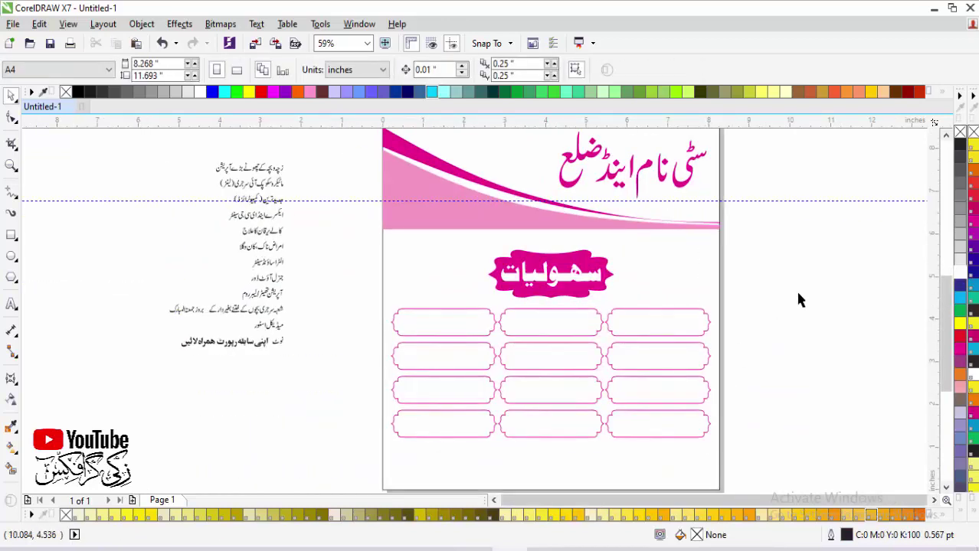
left_click(268, 174)
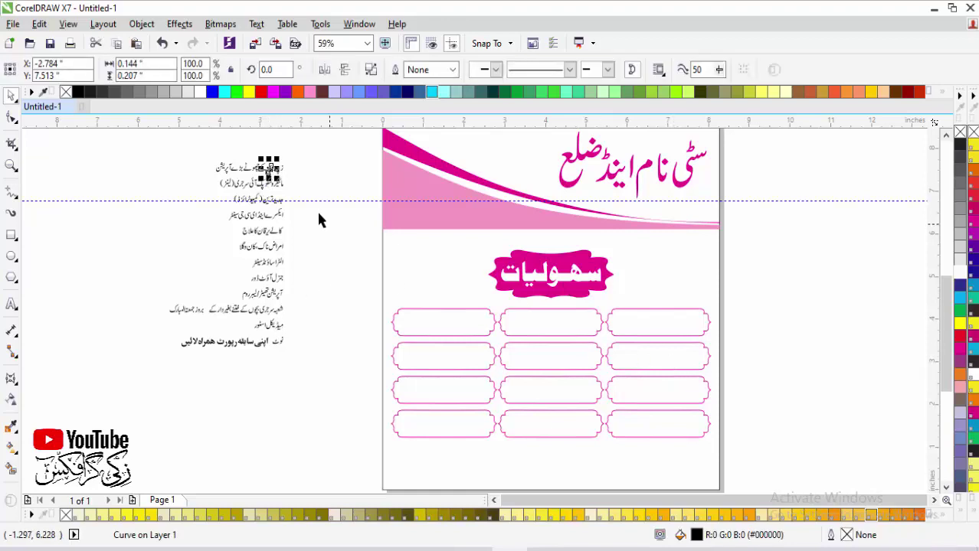
left_click_drag(313, 156, 126, 229)
left_click_drag(460, 178, 817, 255)
left_click(400, 71)
left_click(396, 171)
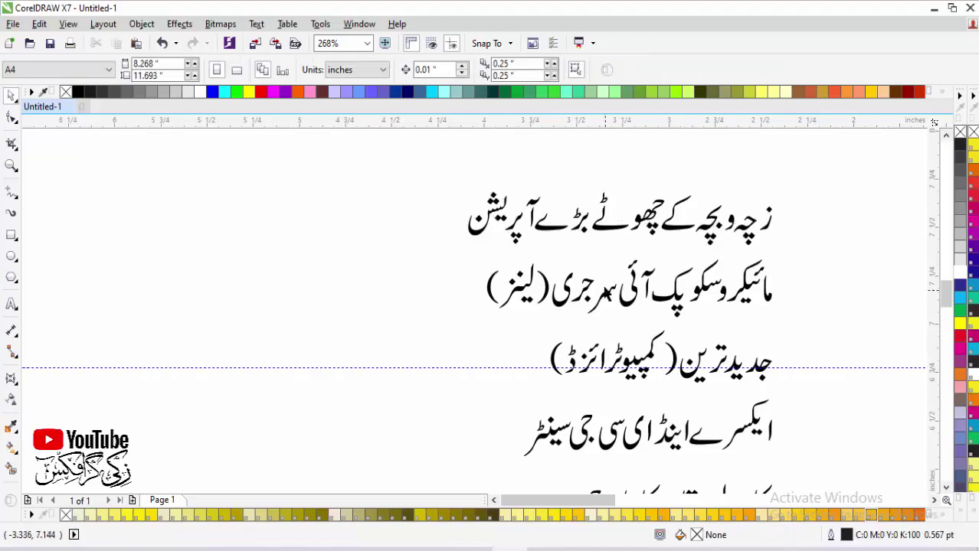
Step: Select the Urdu text list, then zoom in on the pink box grid
left_click(426, 305)
key("F4")
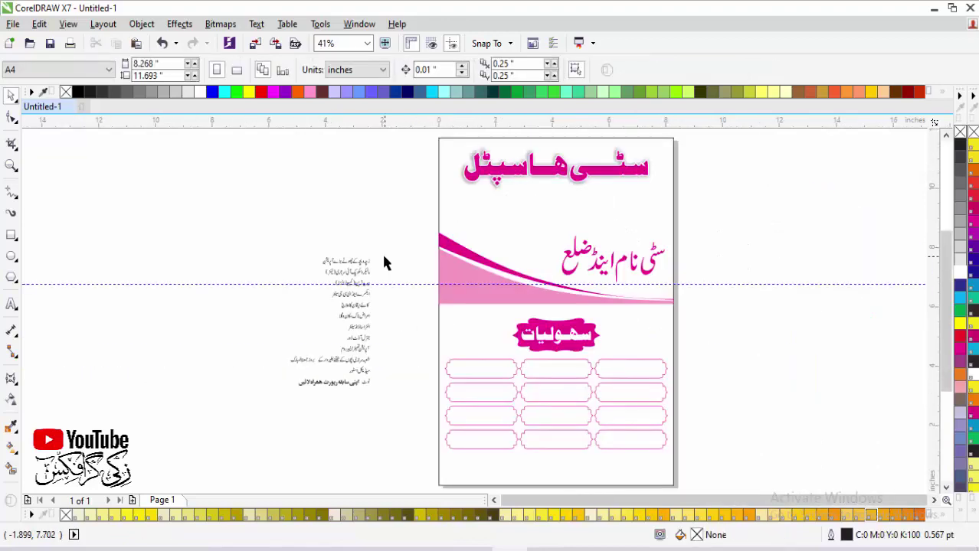
scroll(345, 268, "up", 2)
left_click_drag(317, 251, 684, 444)
key("F4")
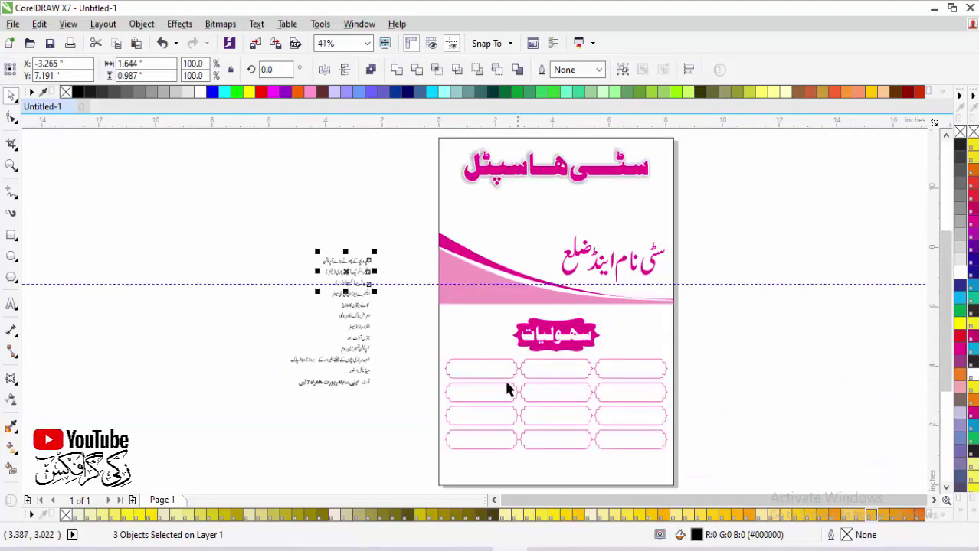
scroll(535, 432, "up", 1)
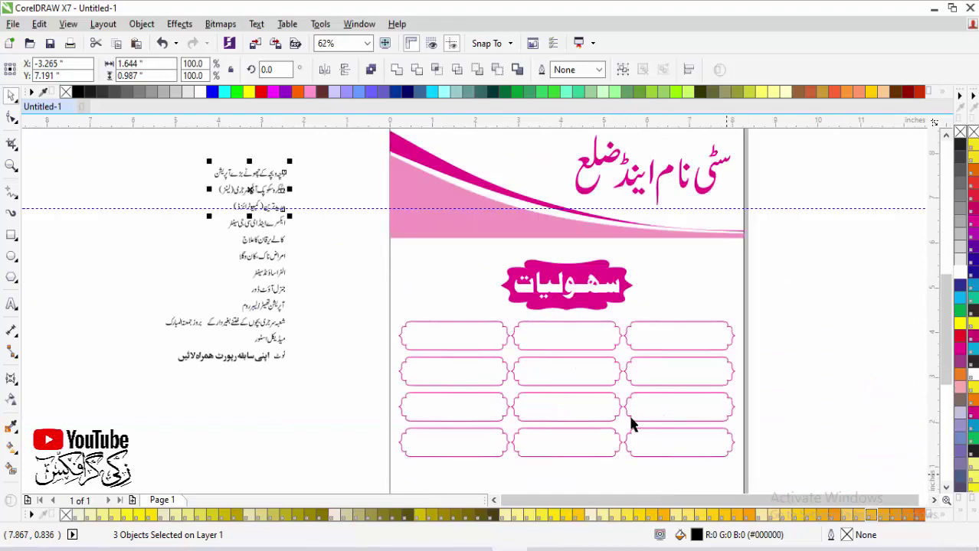
left_click(680, 348, "shift")
left_click(218, 178)
left_click_drag(146, 159, 509, 442)
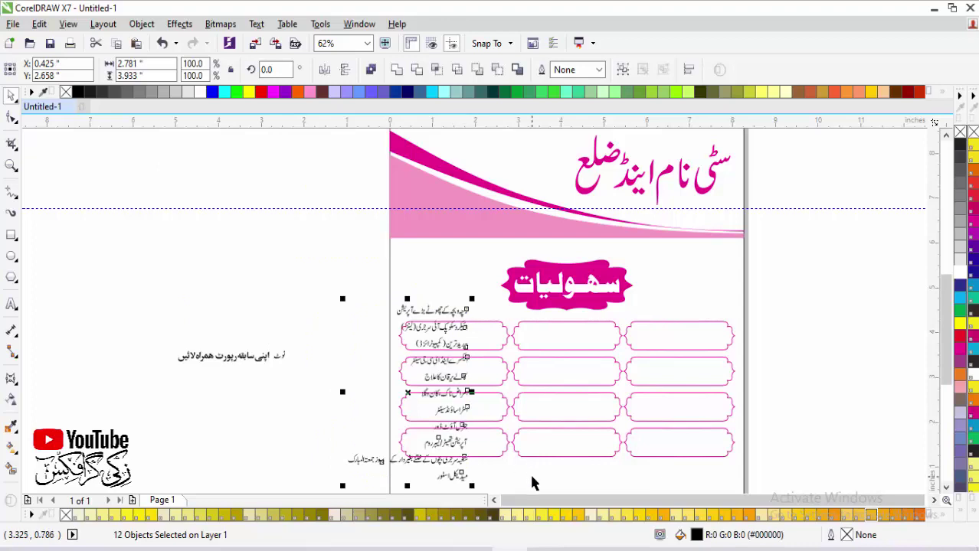
key("F2")
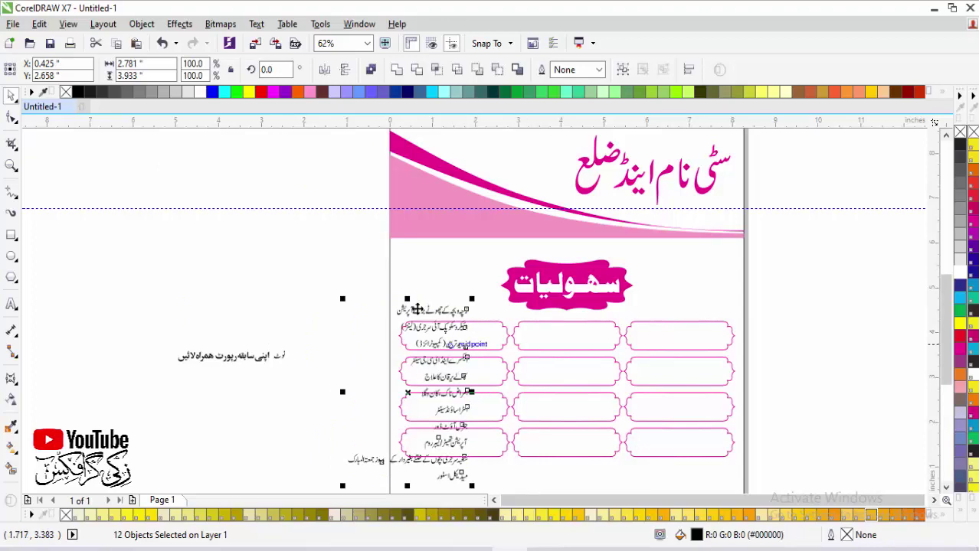
left_click_drag(330, 272, 700, 418)
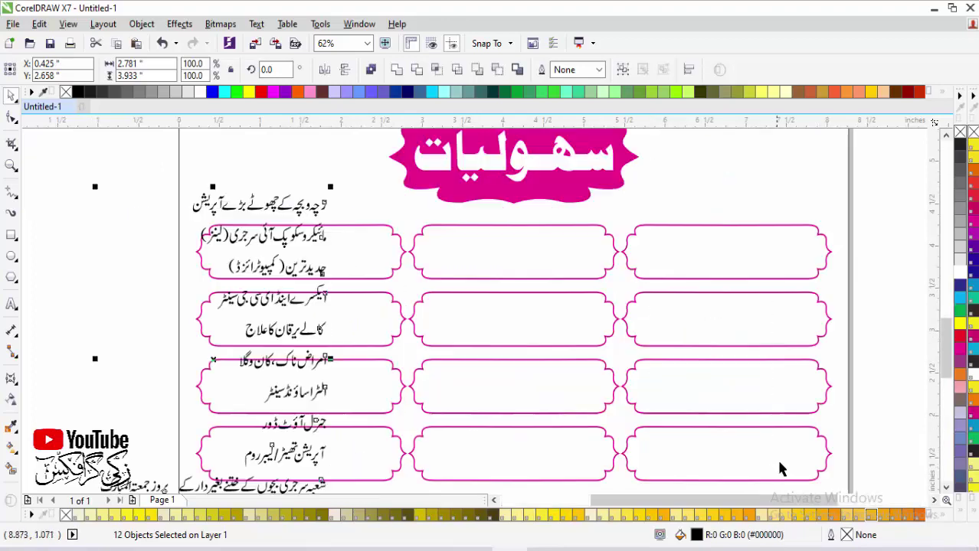
left_click(103, 233)
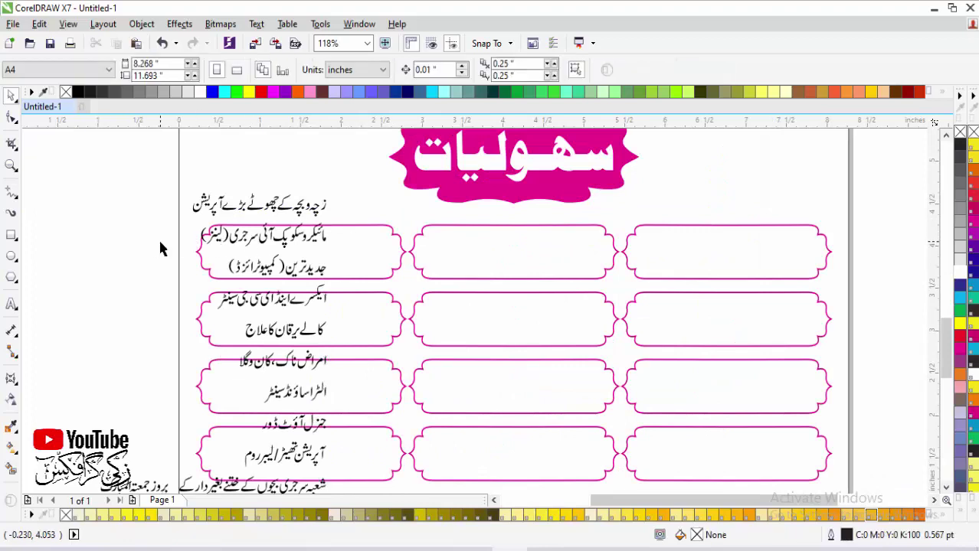
Step: Move the list's top line into the top-right box and right-align it with the top row
left_click(314, 210)
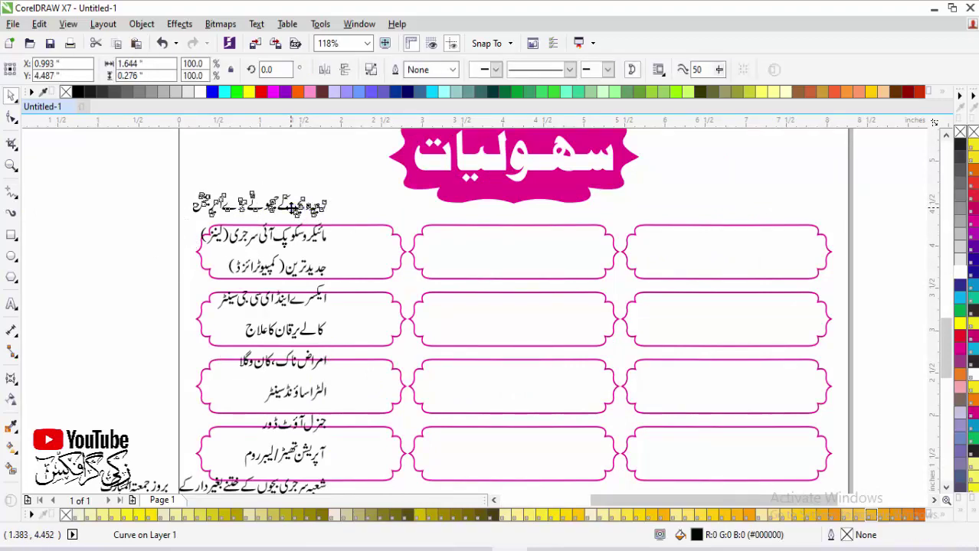
left_click_drag(291, 209, 755, 257)
left_click(881, 284)
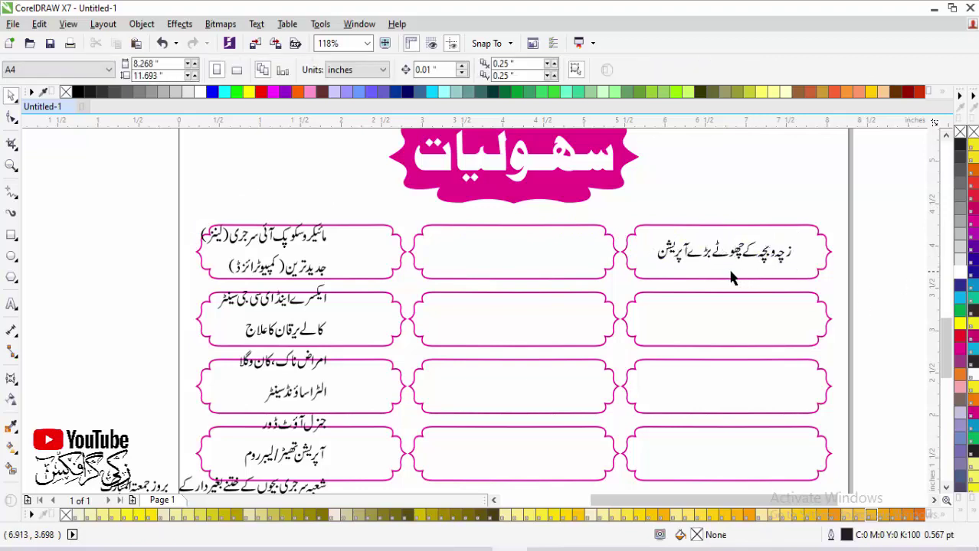
left_click(736, 260)
left_click(755, 267)
left_click(766, 265)
left_click(769, 275, "shift")
key("r")
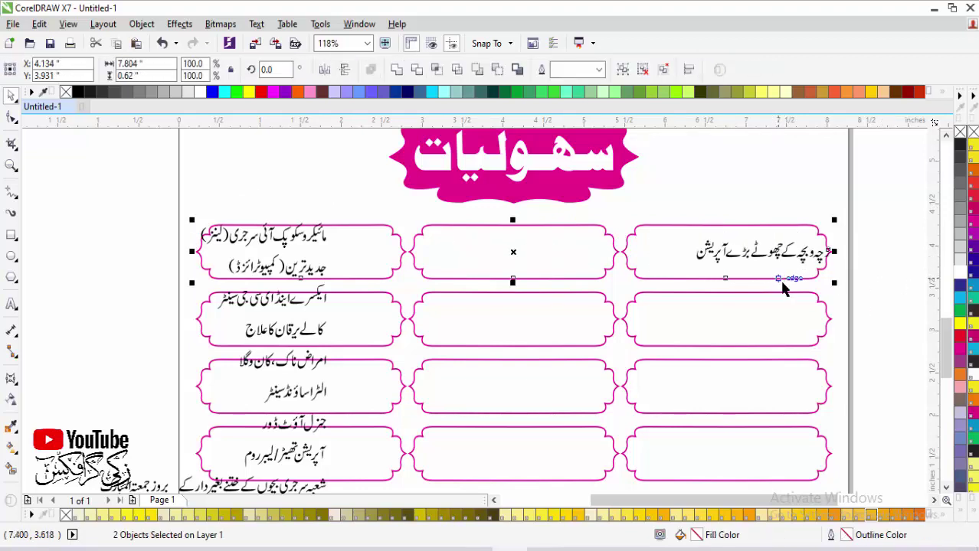
left_click(888, 287)
Step: Ungroup all four rows of rounded boxes into separate boxes
left_click(679, 293)
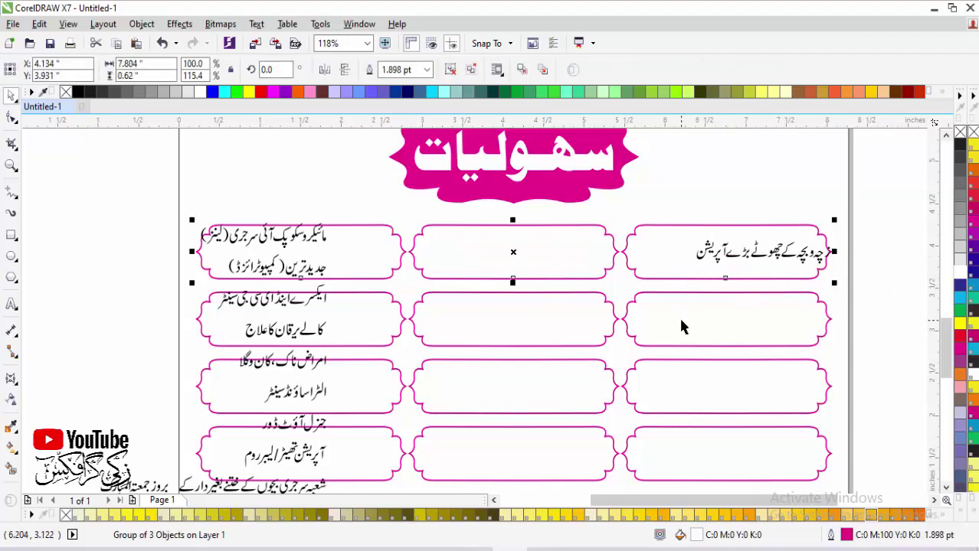
left_click(690, 365, "shift")
left_click(643, 268, "shift")
left_click(742, 450, "shift")
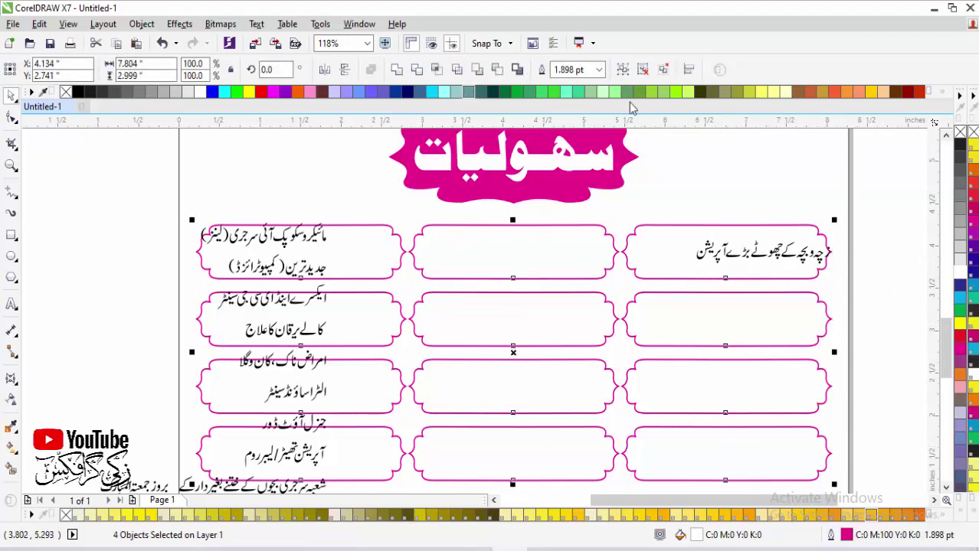
left_click(644, 73)
left_click(647, 249)
Step: Centre the top-right box's text horizontally within its box
left_click(714, 263)
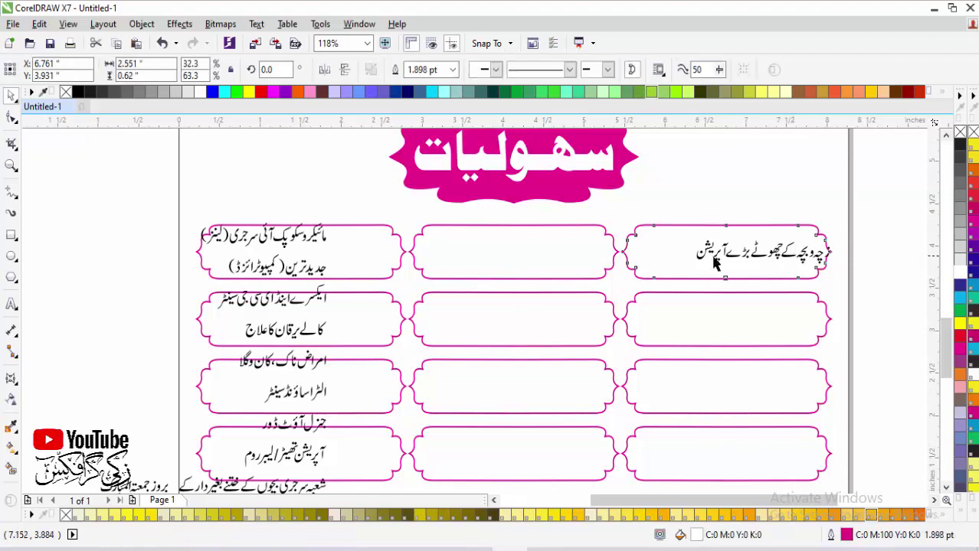
left_click(802, 255)
left_click(800, 257)
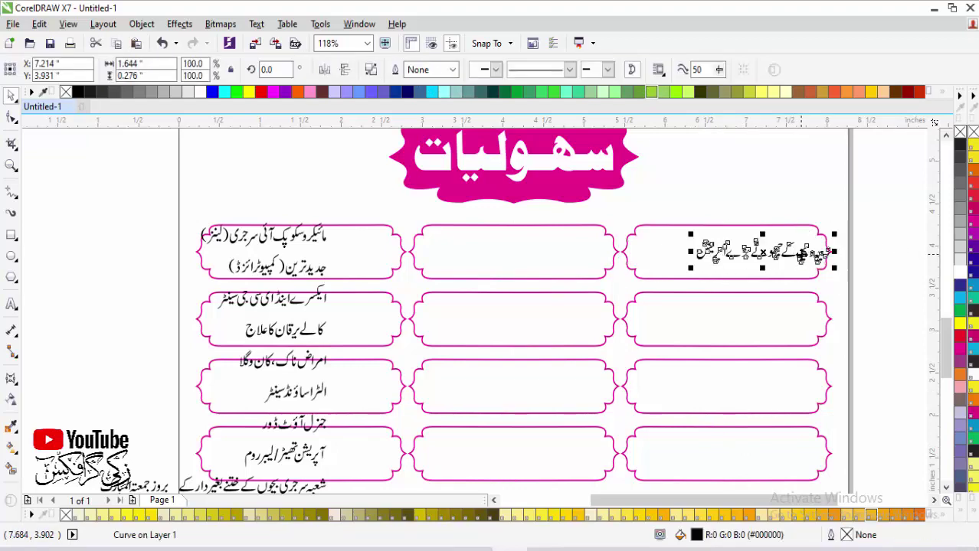
left_click(669, 255, "shift")
key("c")
left_click(873, 259)
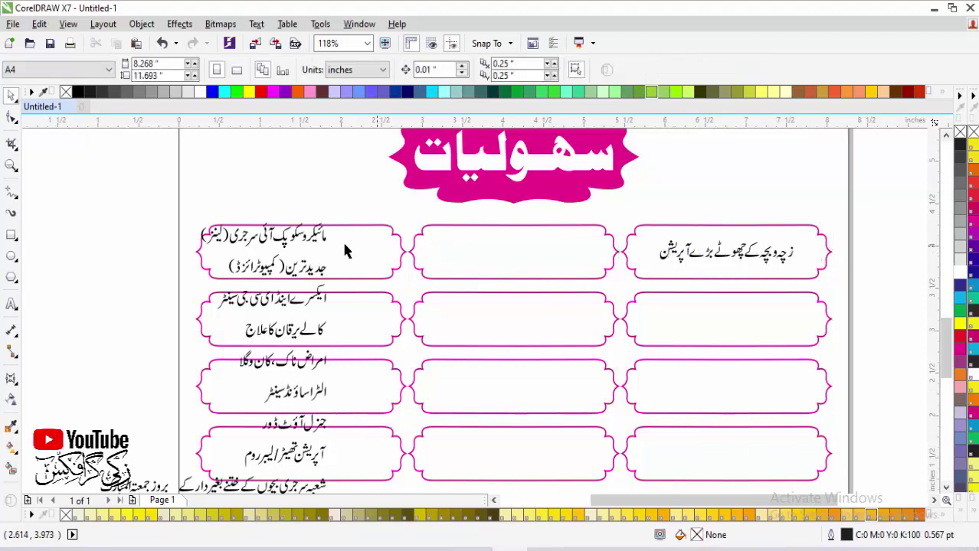
Step: Place the second line in the top-middle box and centre the top-left box's text
left_click_drag(323, 242, 572, 236)
left_click(478, 262, "shift")
key("e")
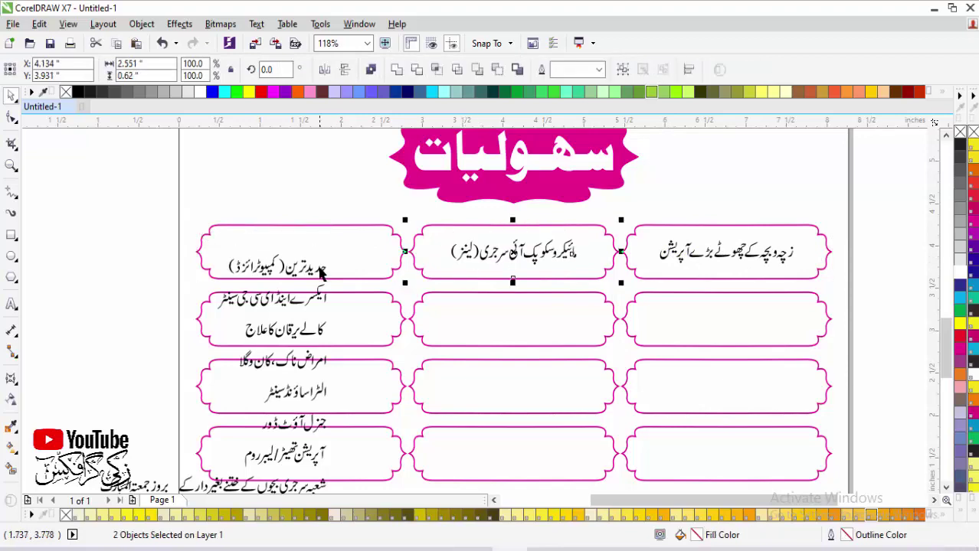
left_click(329, 252)
left_click(208, 264)
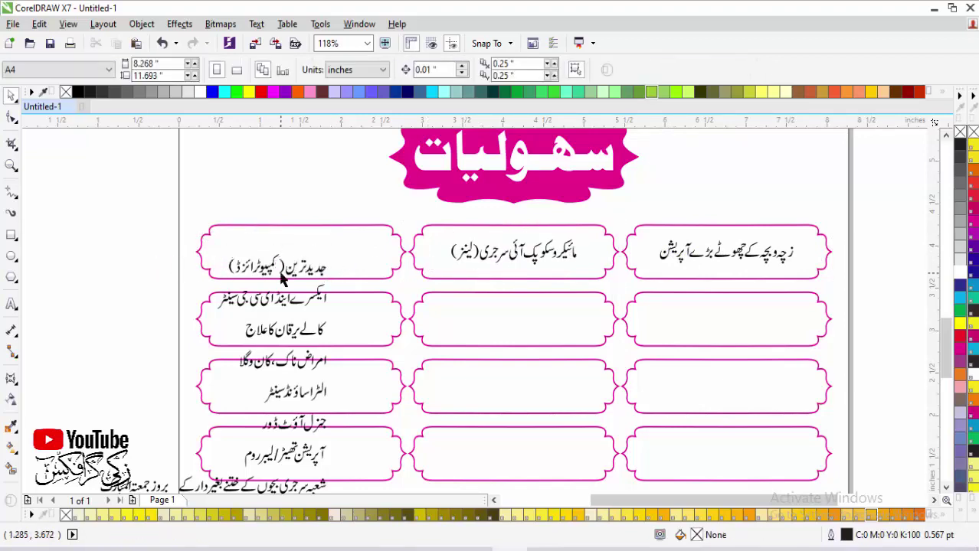
left_click(262, 273)
left_click(369, 244, "shift")
key("c")
key("e")
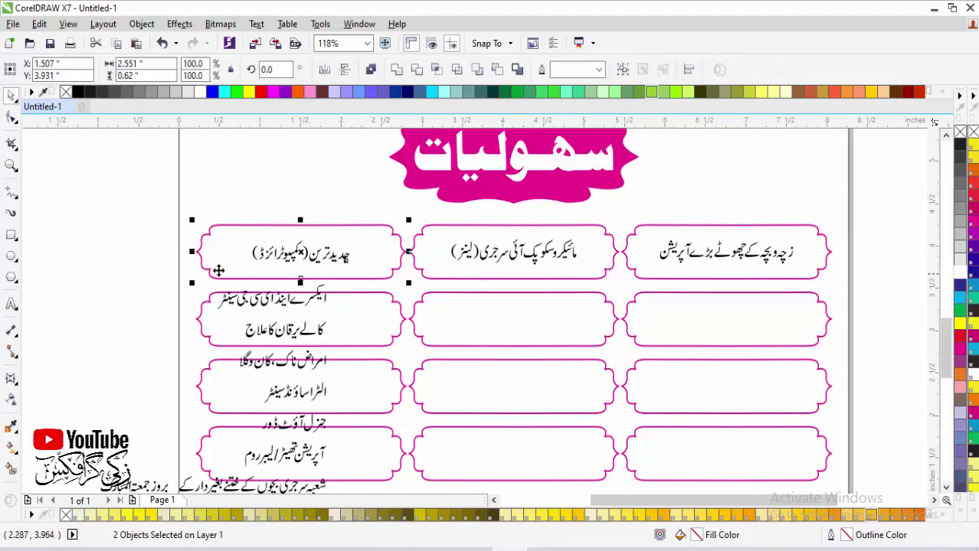
Step: Centre ایکسرے اینڈ ای سی جی سینٹر, کالے یرقان کا علاج and the ENT line in the second-row boxes
left_click(322, 295)
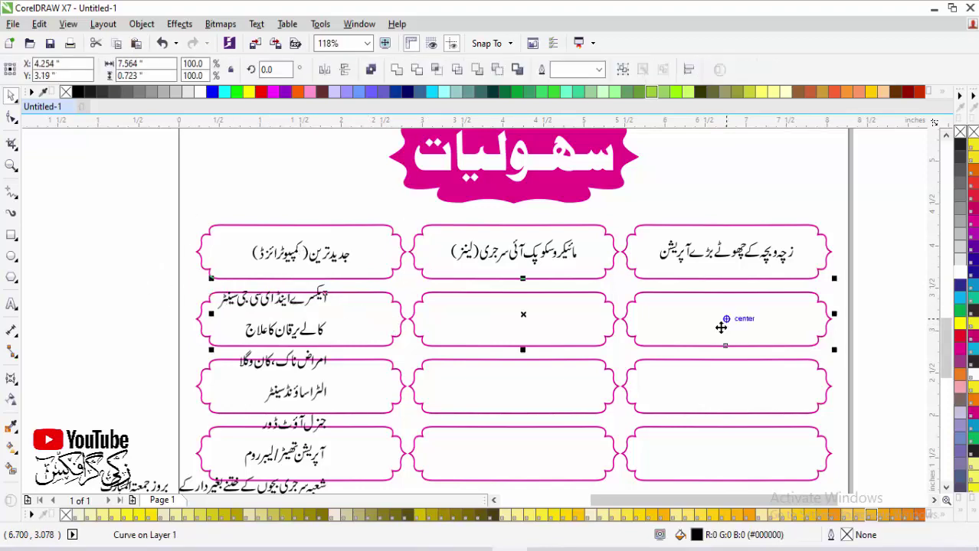
left_click(634, 339, "shift")
key("c")
key("e")
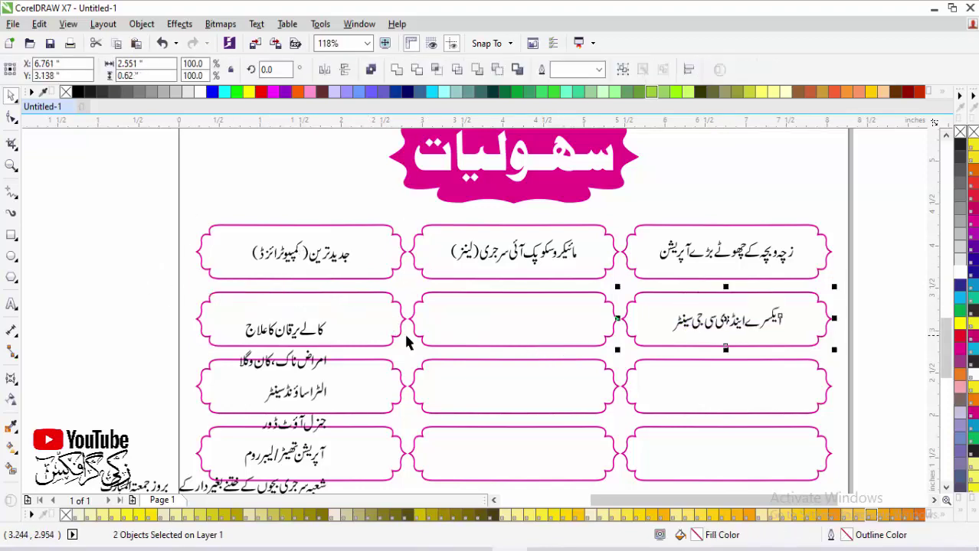
left_click(288, 330)
left_click(420, 344, "shift")
key("c")
key("e")
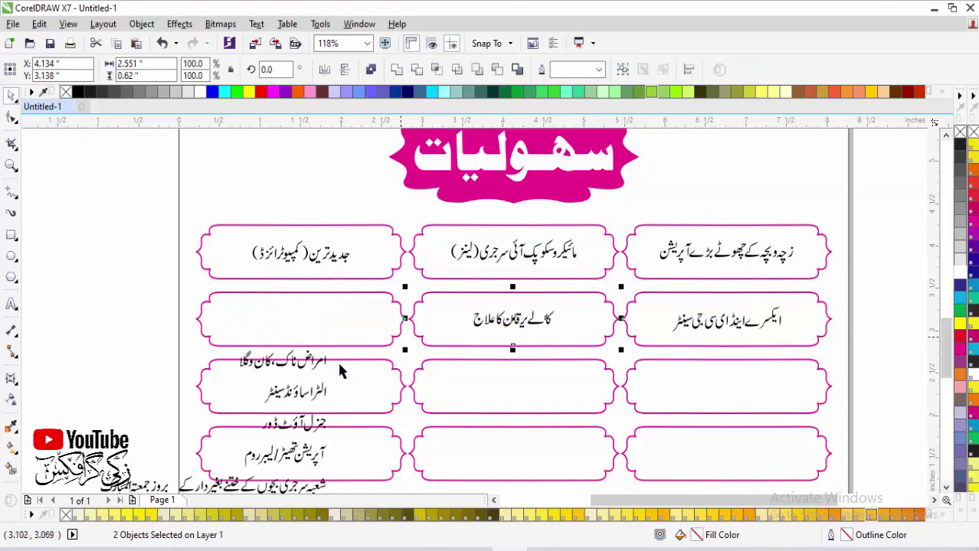
left_click(316, 366)
left_click(346, 326, "shift")
key("c")
key("e")
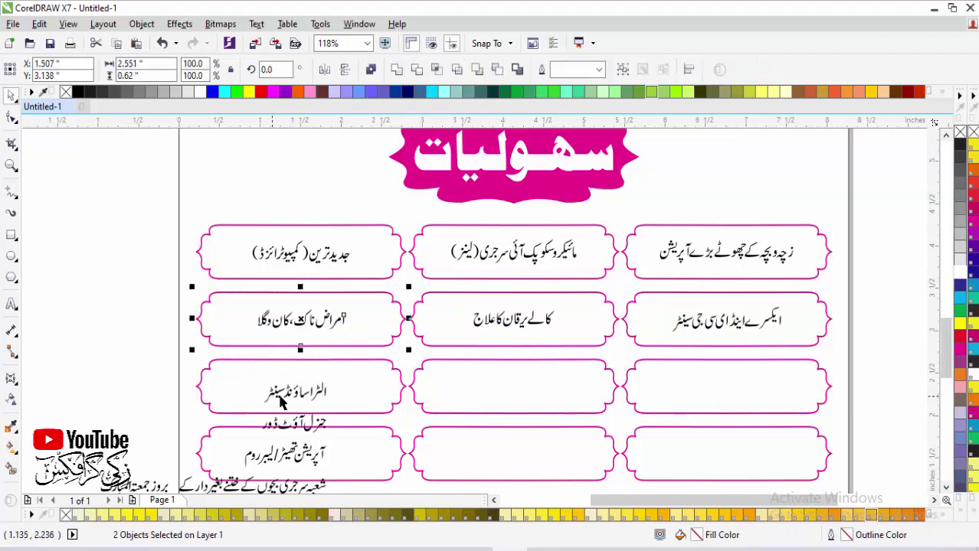
Step: Move the ultrasound line to the right third-row box; centre جنرل آؤٹ ڈور and operation-theatre text
left_click(301, 400)
left_click_drag(301, 400, 720, 388)
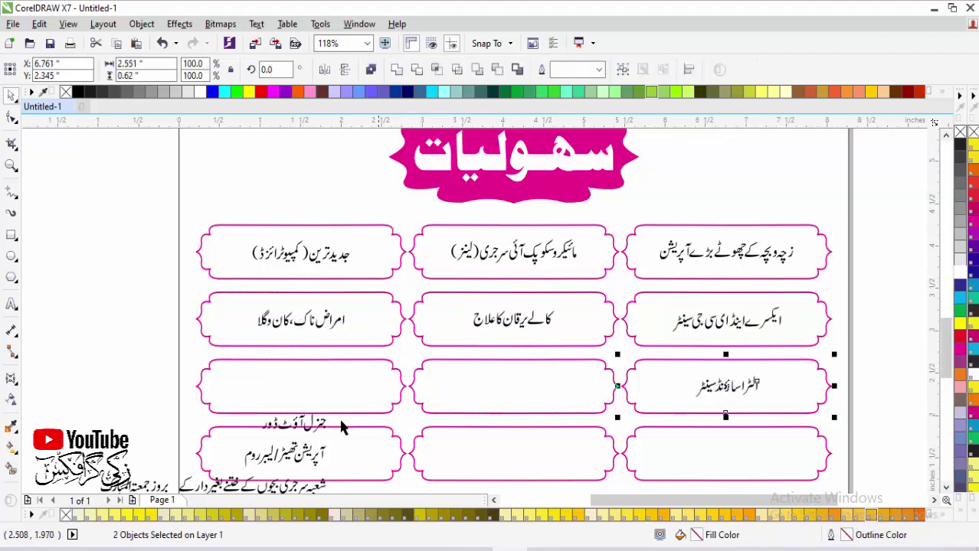
left_click(317, 420)
left_click(418, 404, "shift")
key("c")
key("e")
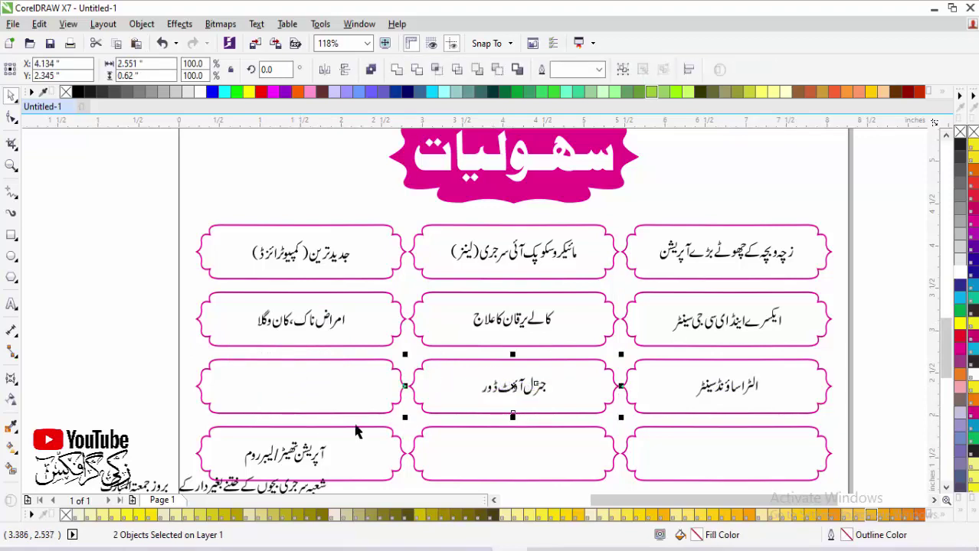
left_click(311, 457)
left_click(367, 393, "shift")
key("c")
key("e")
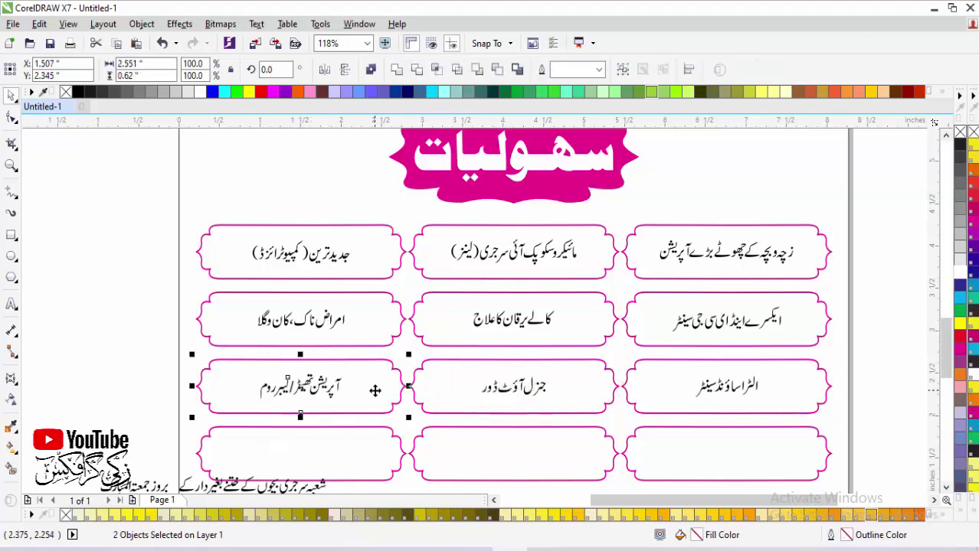
Step: Centre the surgery department line in the empty bottom-right box, then frame all facility boxes
scroll(376, 393, "down", 3)
left_click_drag(186, 375, 684, 469)
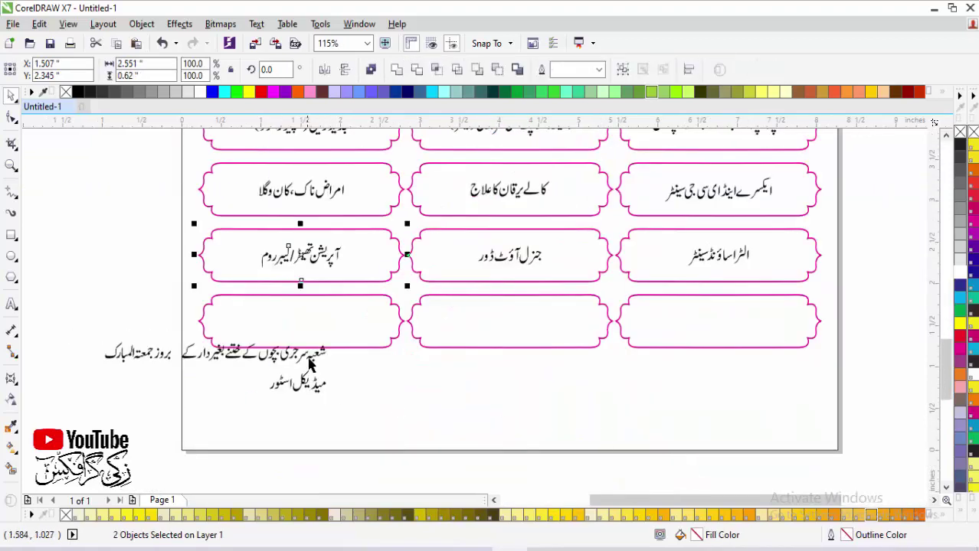
left_click(321, 355)
left_click(683, 321, "shift")
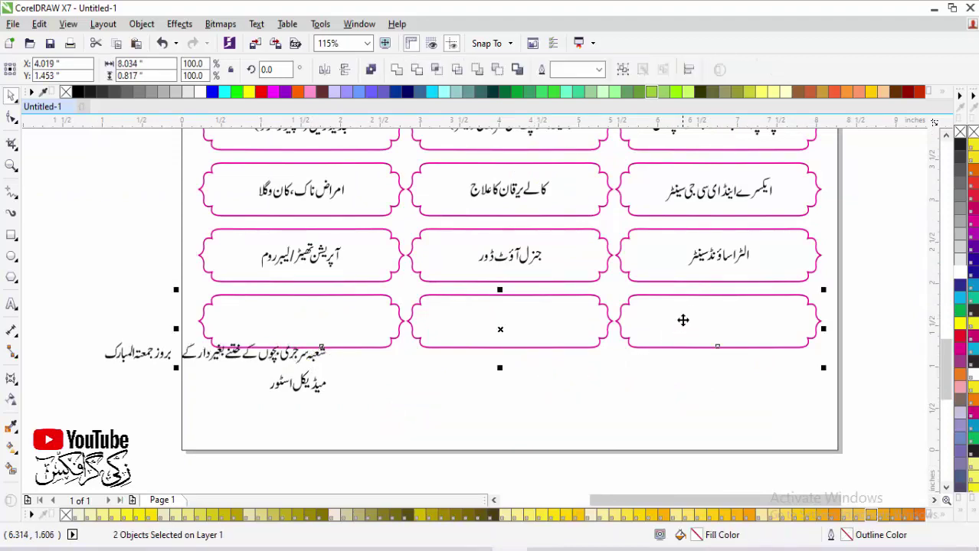
key("e")
key("c")
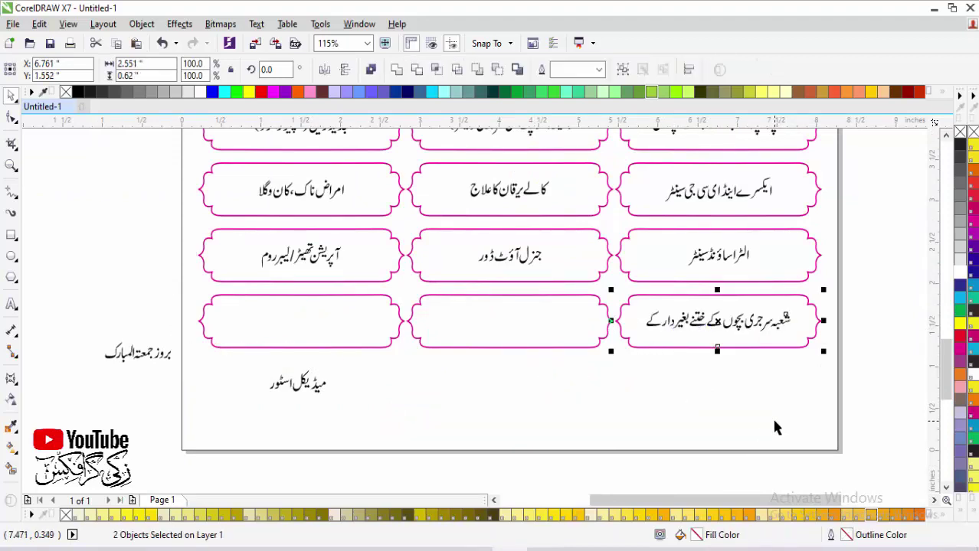
scroll(773, 427, "down", 2)
key("z")
left_click_drag(218, 208, 840, 433)
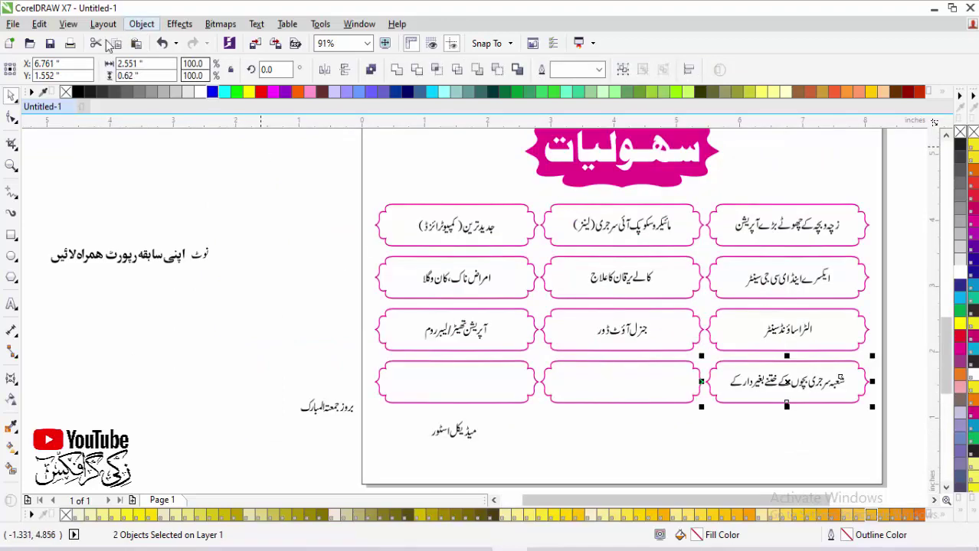
Step: Switch to Wireframe view; move the medical store text bottom-left and the Friday text bottom-right
left_click(68, 24)
left_click(100, 57)
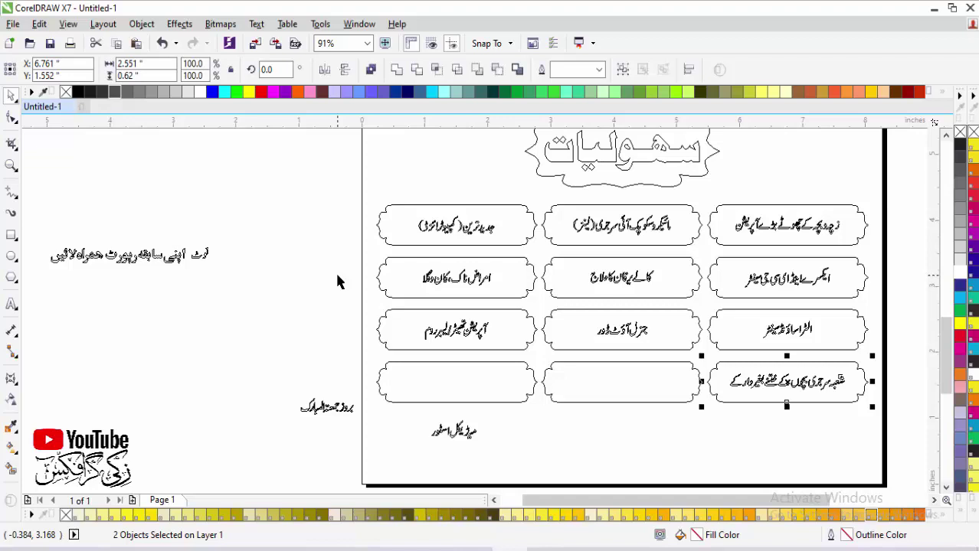
left_click(453, 431)
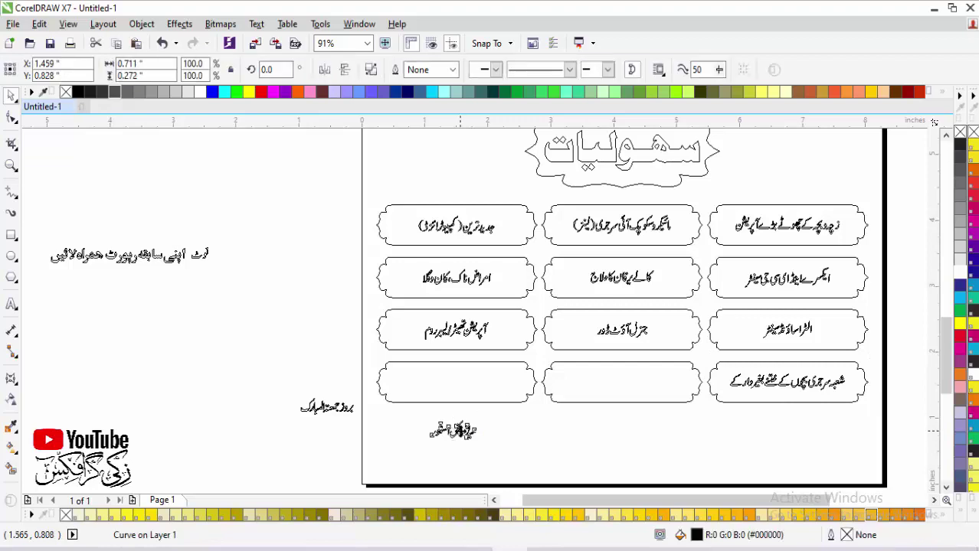
left_click_drag(454, 431, 451, 382)
left_click_drag(334, 413, 788, 403)
left_click(267, 382)
Step: Zoom in and out to inspect the left note text and the facility boxes
key("F4")
key("F2")
left_click_drag(230, 333, 398, 392)
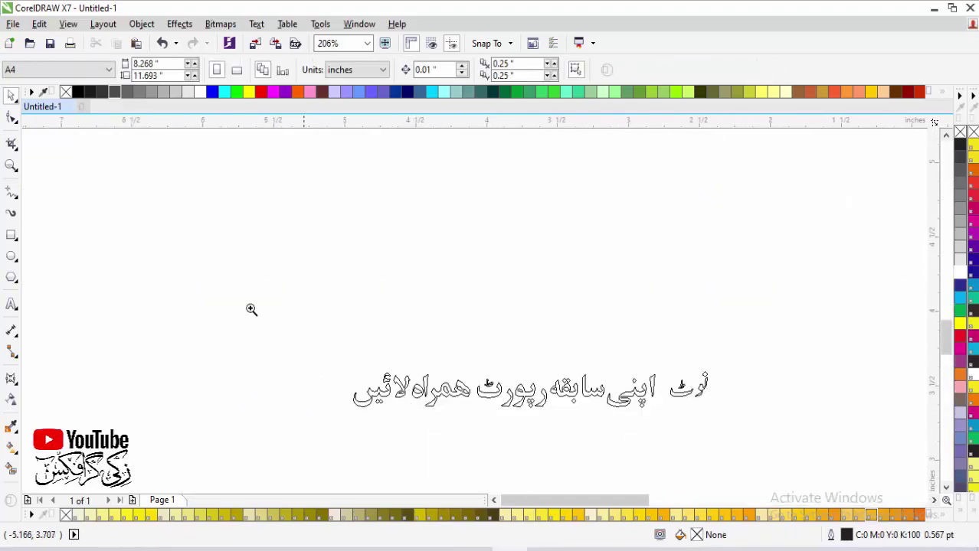
left_click(485, 370)
key("F4")
key("F2")
left_click_drag(375, 341, 677, 448)
key("F3")
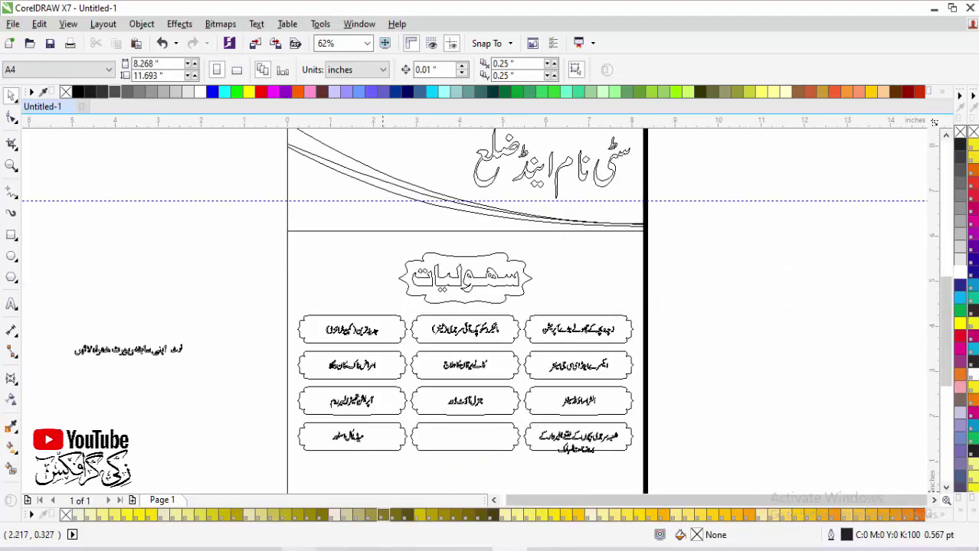
Step: Check the facility list in InPage, then magnify the text in the bottom-right box
key("alt+Tab")
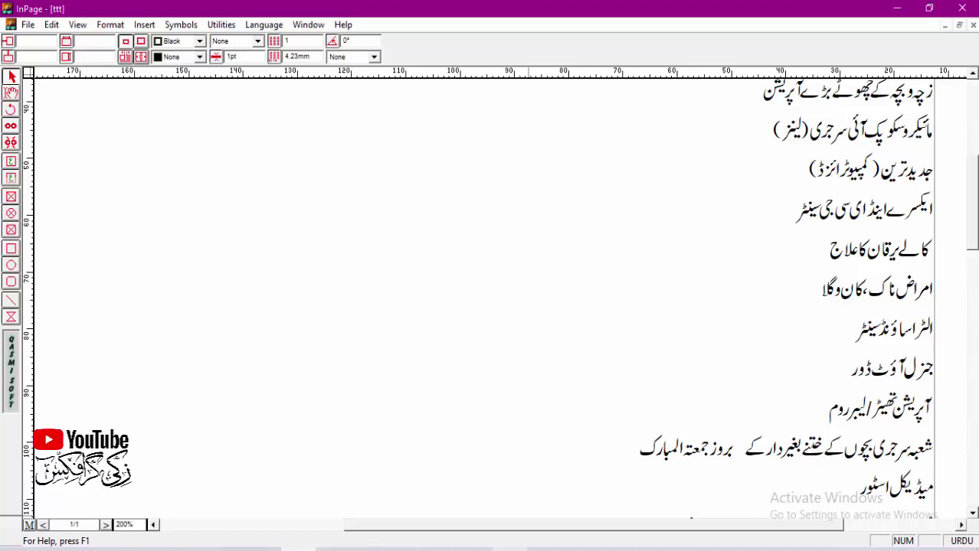
key("alt+Tab")
left_click_drag(657, 411, 468, 462)
left_click_drag(354, 224, 858, 438)
Step: Combine the شعبہ سرجری letters into one curve and the remaining words into another
left_click(712, 308)
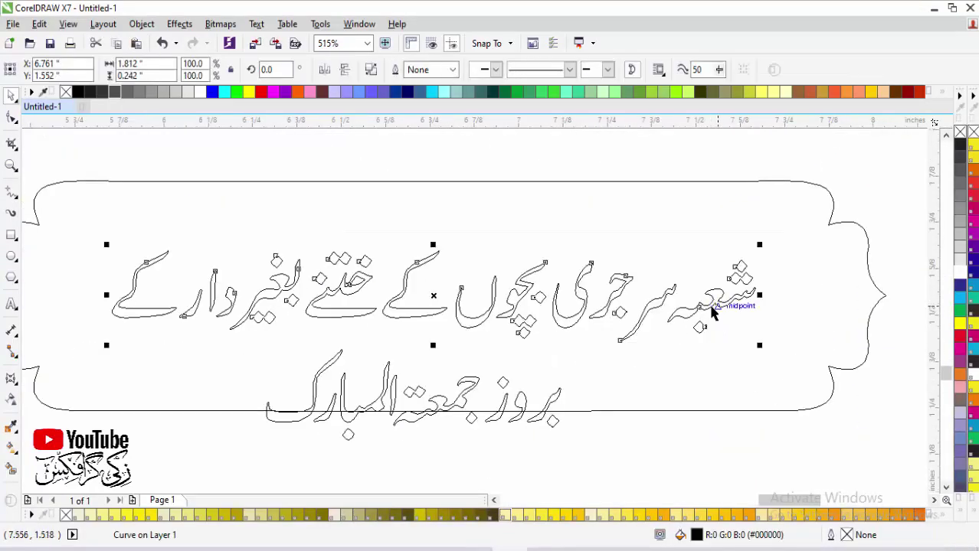
left_click(658, 247)
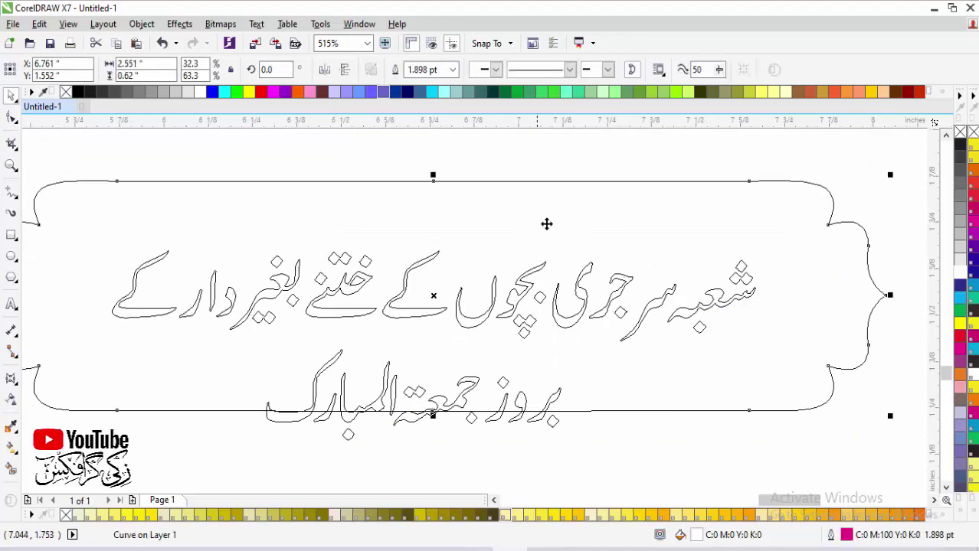
left_click_drag(546, 223, 834, 360)
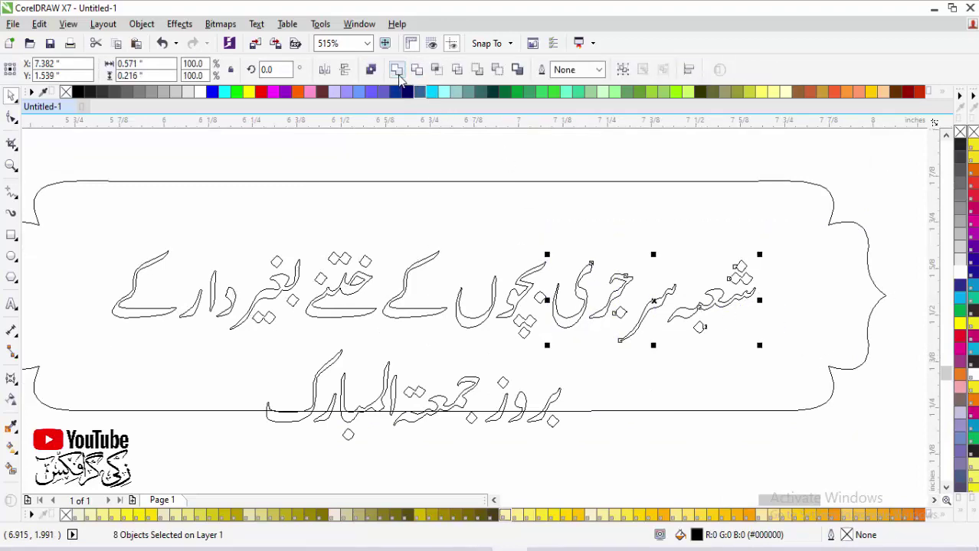
left_click(370, 70)
left_click_drag(564, 243, 120, 354)
left_click(396, 70)
Step: Move the circumcision line and the Friday line into the middle bottom box
scroll(722, 392, "down", 3)
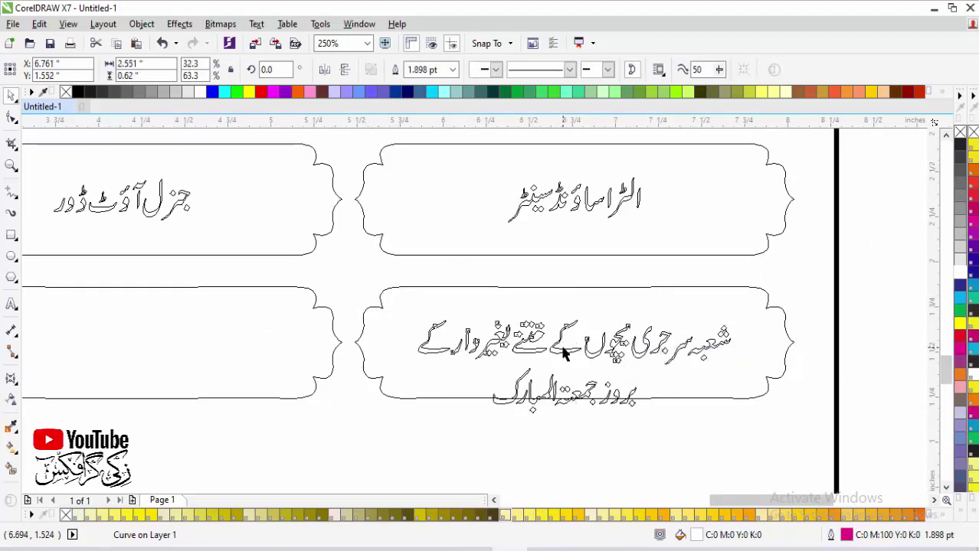
left_click_drag(563, 349, 217, 351)
left_click(570, 387)
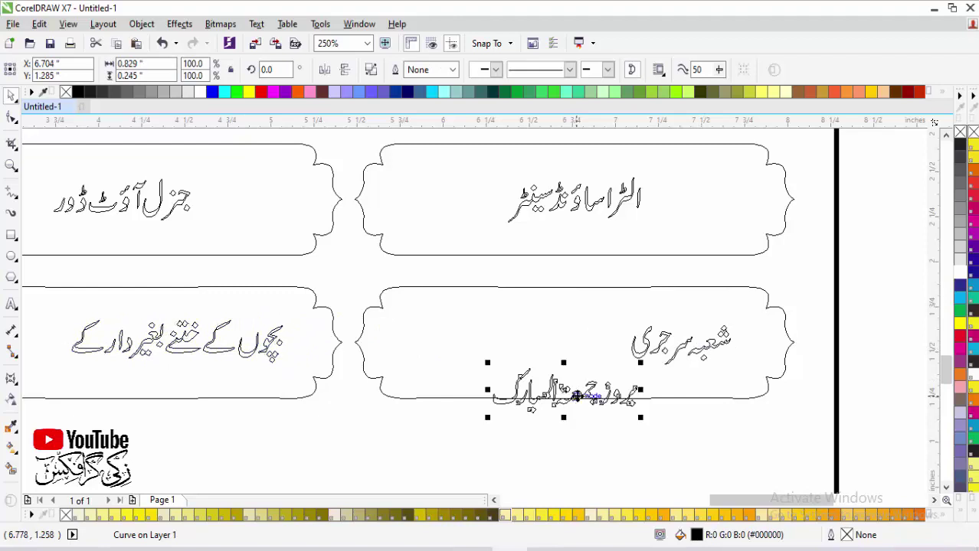
left_click_drag(570, 387, 159, 380)
Step: Centre شعبہ سرجری horizontally in the bottom-right box
left_click(689, 348)
left_click(595, 357, "shift")
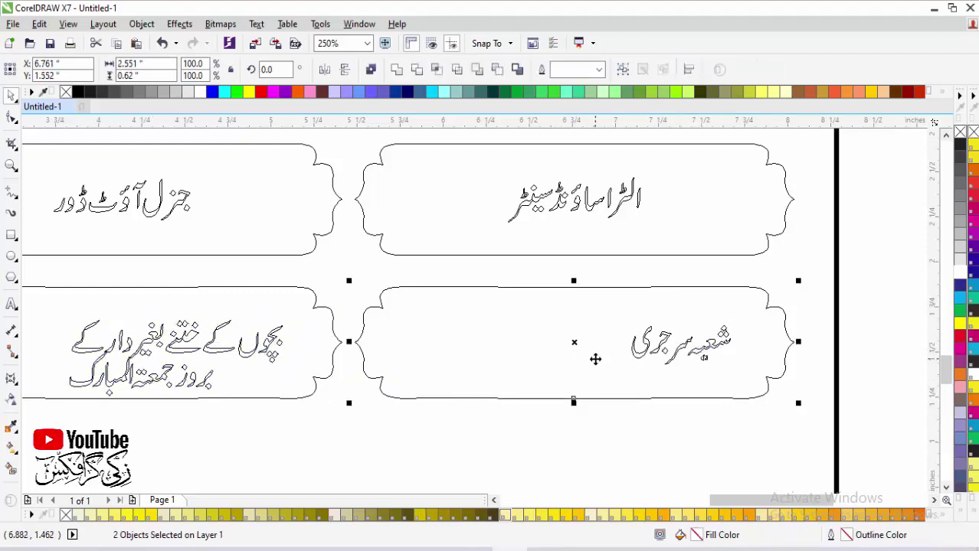
key("c")
left_click(828, 362)
scroll(828, 362, "down", 3)
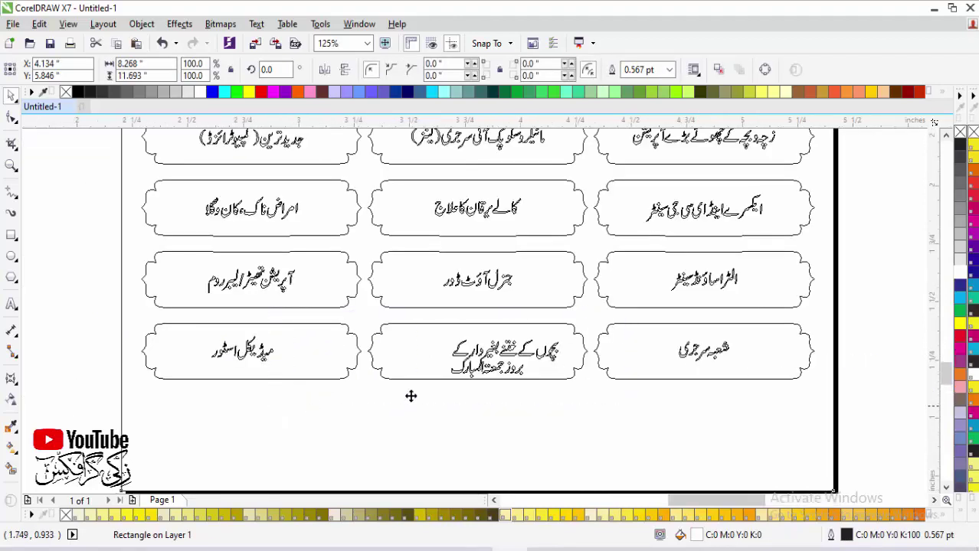
scroll(410, 395, "up", 4)
Step: Centre the circumcision line in the middle box, nudge it up, and centre the Friday line beneath
left_click(644, 304)
left_click(430, 220, "shift")
key("c")
left_click(550, 304)
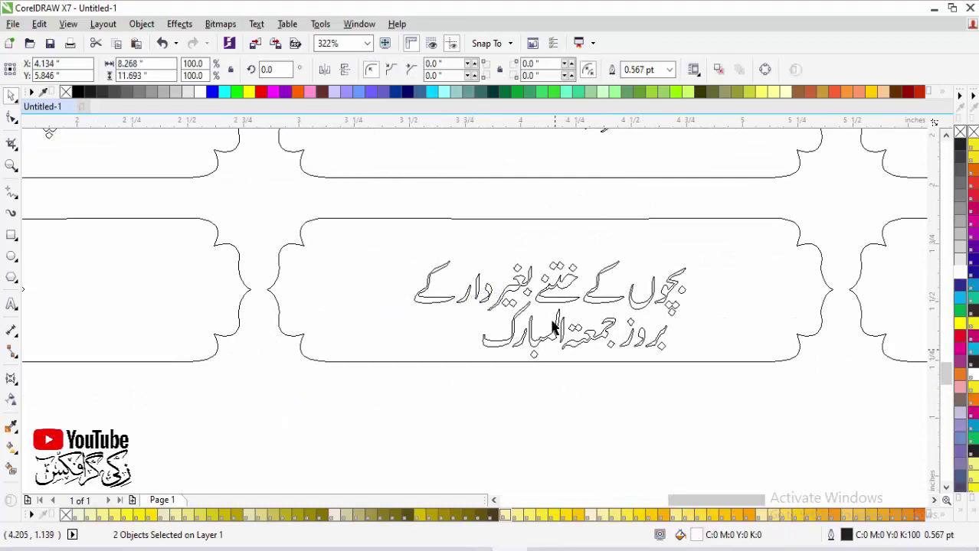
left_click(550, 304)
key("Up")
left_click(562, 343)
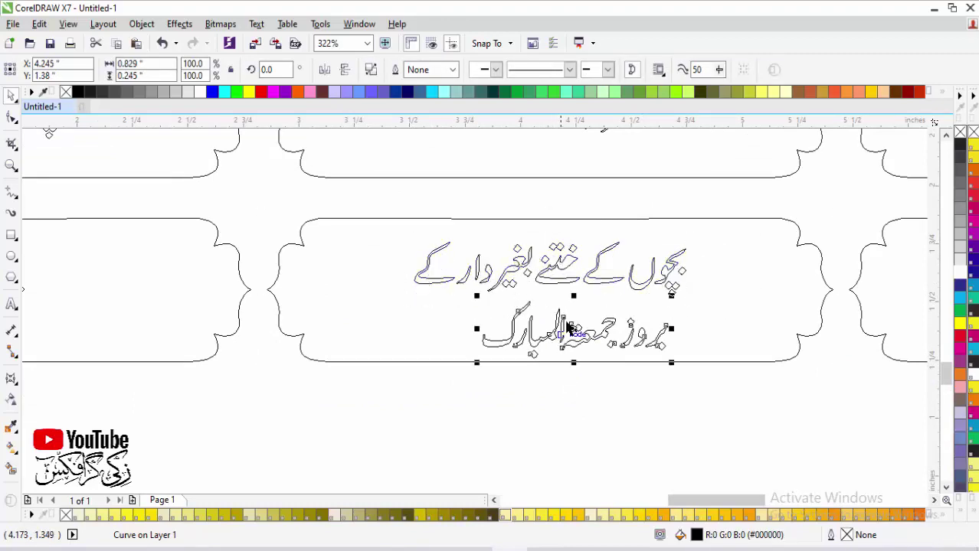
left_click(569, 283, "shift")
key("c")
left_click(596, 396)
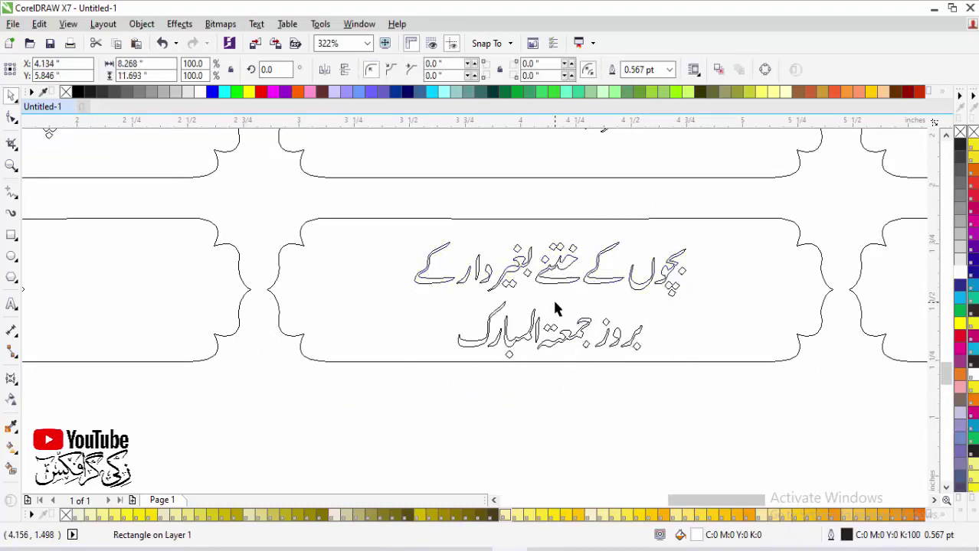
Step: Centre the medical store text horizontally and vertically in its bottom-left box
scroll(569, 371, "down", 3)
scroll(448, 316, "up", 4)
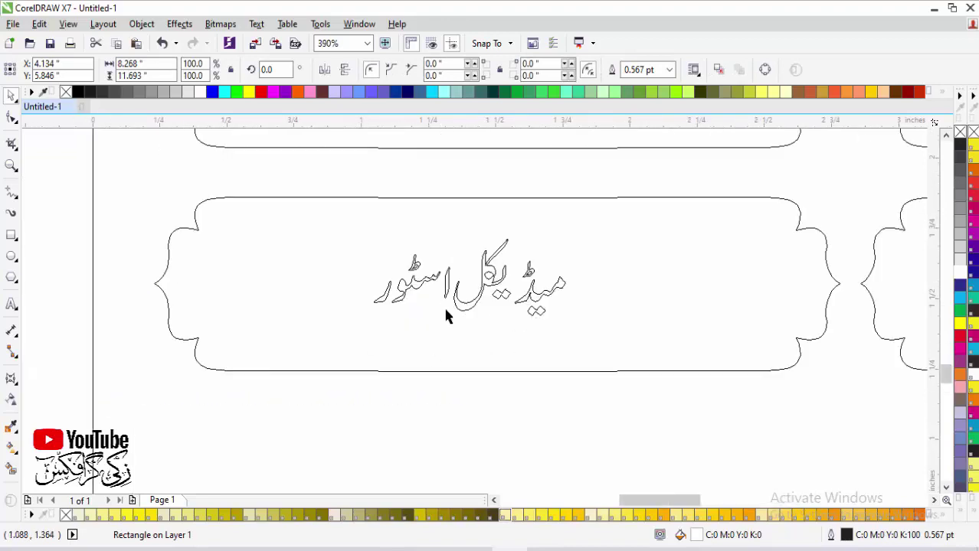
left_click(501, 291)
left_click(582, 299, "shift")
key("c")
key("e")
left_click(526, 417)
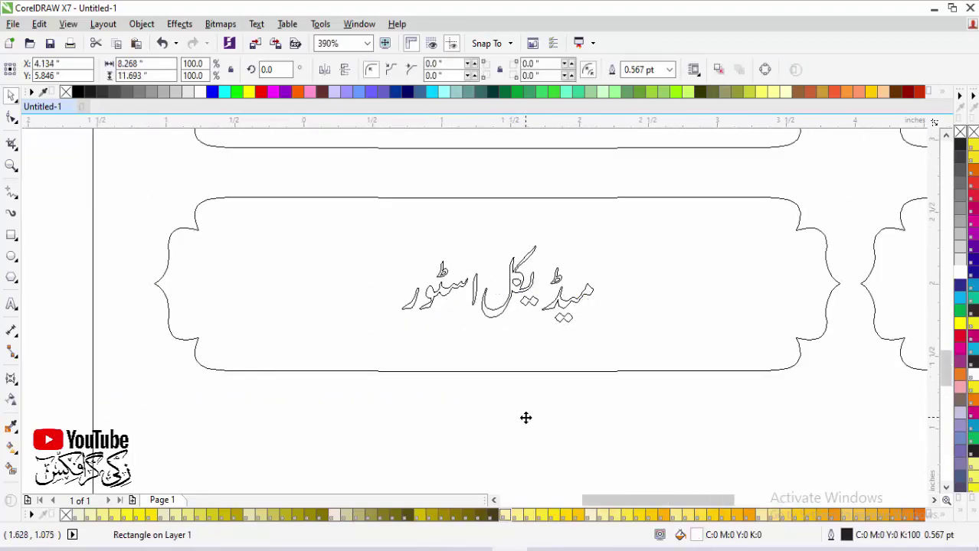
scroll(525, 418, "down", 5)
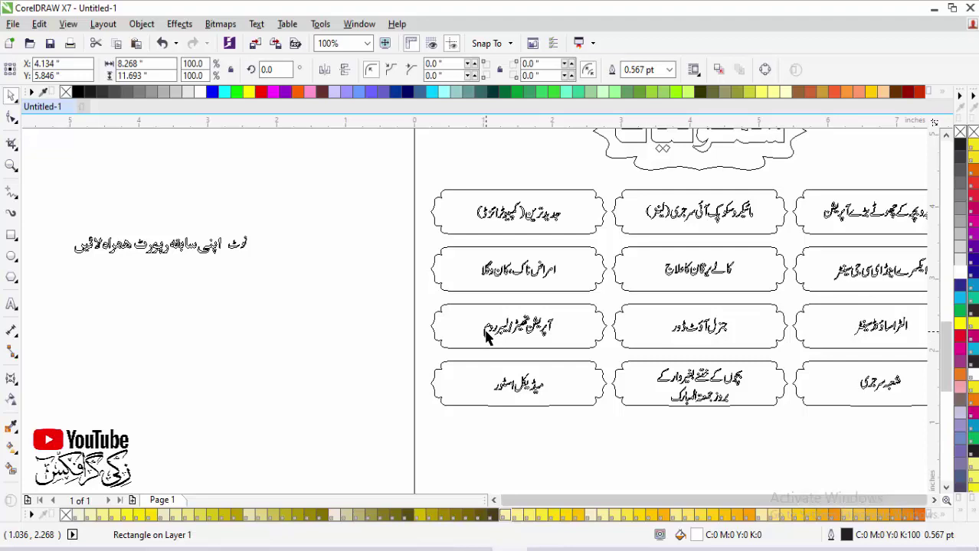
Step: Move the long note text and the نوٹ word into the page bottom and enlarge both
key("z")
scroll(485, 328, "down", 3)
left_click_drag(282, 322, 720, 466)
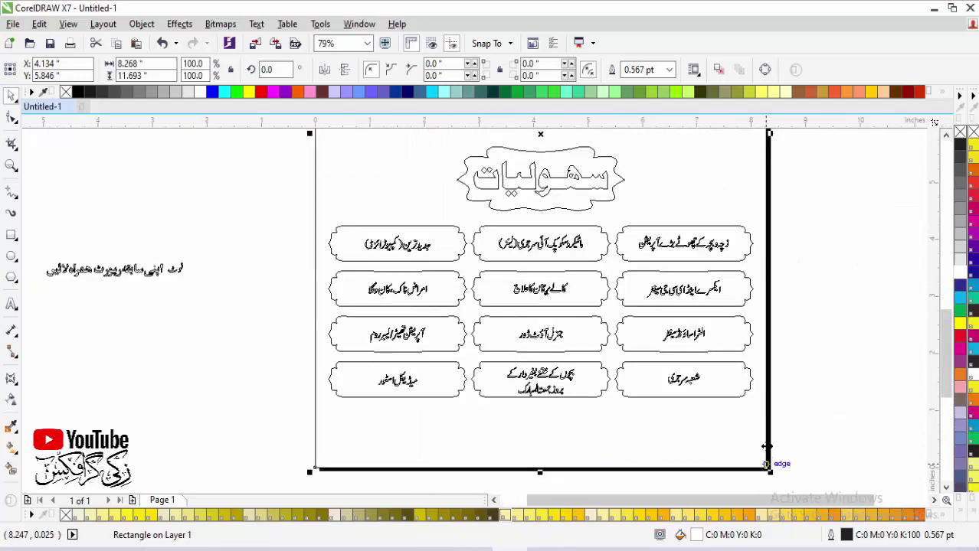
left_click(154, 277)
left_click_drag(153, 277, 528, 456)
left_click_drag(175, 274, 246, 306)
scroll(836, 481, "up", 2)
left_click_drag(551, 328, 682, 321)
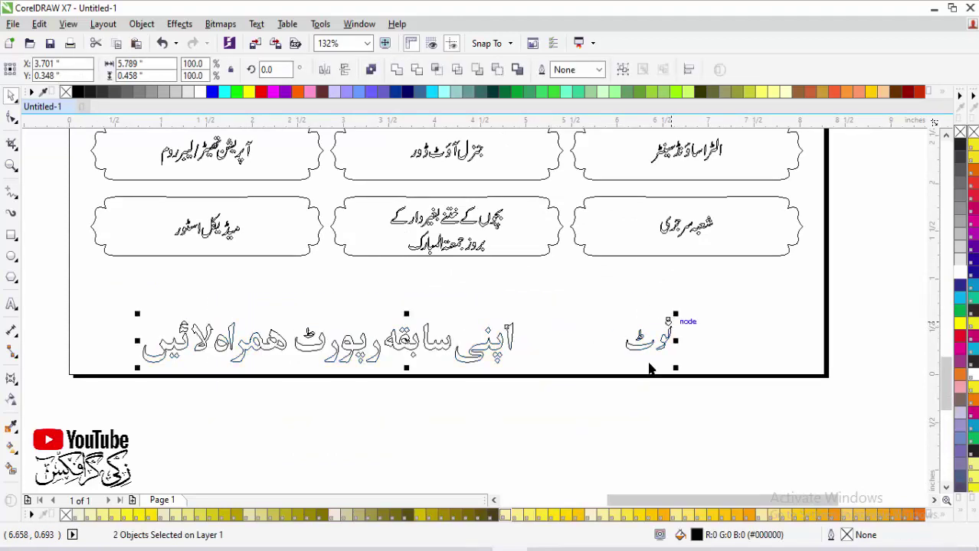
Step: Nudge the note text and نوٹ word further down, then restore the Enhanced colour display
left_click(622, 426)
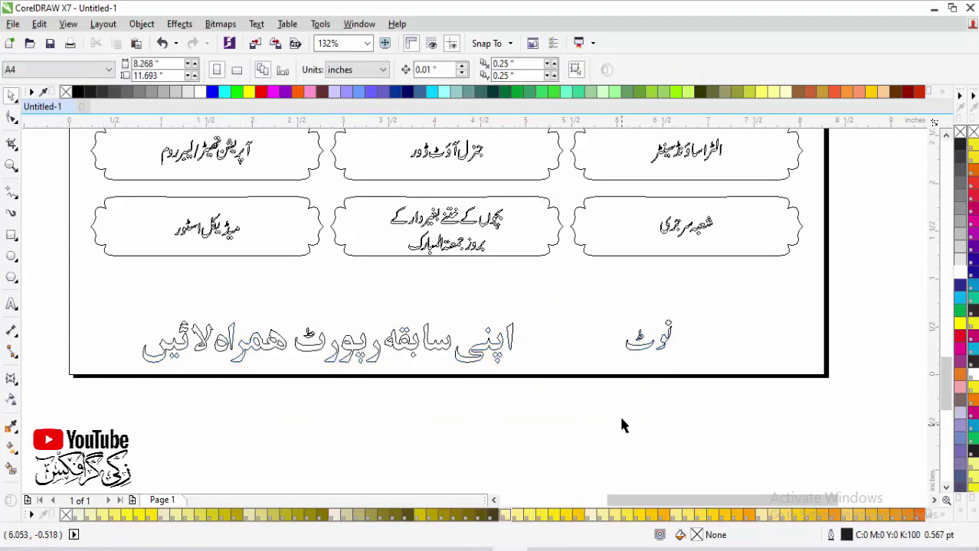
left_click(492, 364)
left_click_drag(493, 364, 545, 453)
left_click(643, 338)
left_click_drag(643, 339, 647, 430)
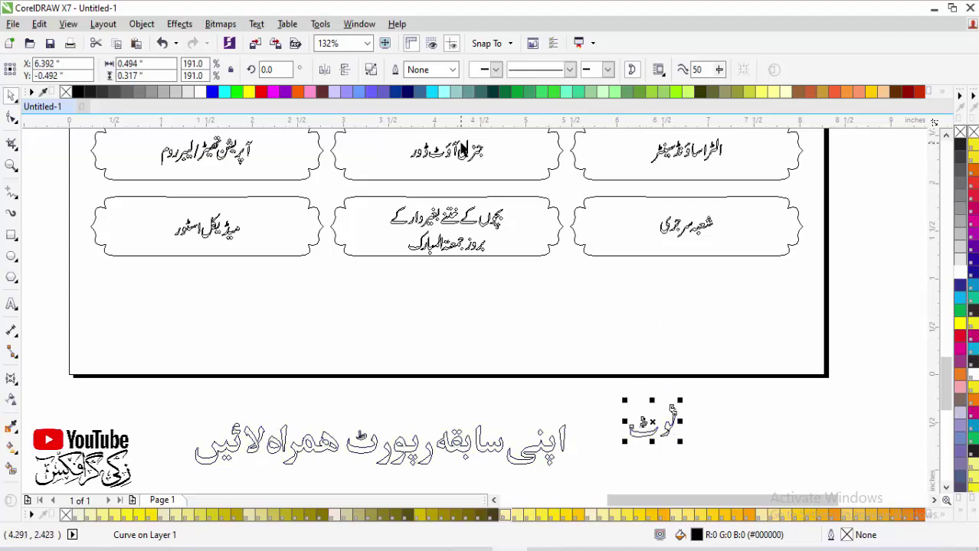
left_click(68, 24)
left_click(106, 108)
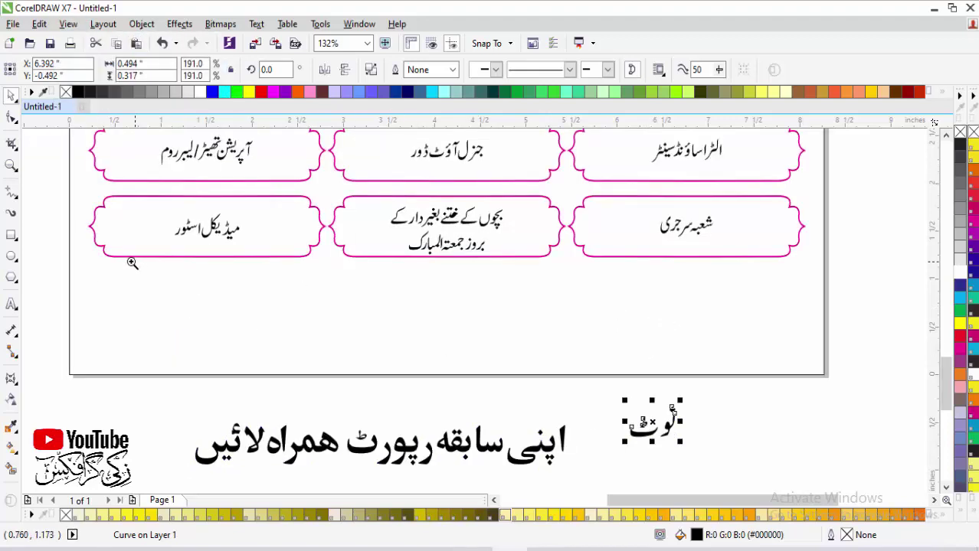
Step: Draw a wide 5.359 × 0.714 inch rectangle beneath the bottom row of boxes
left_click_drag(88, 236, 806, 385)
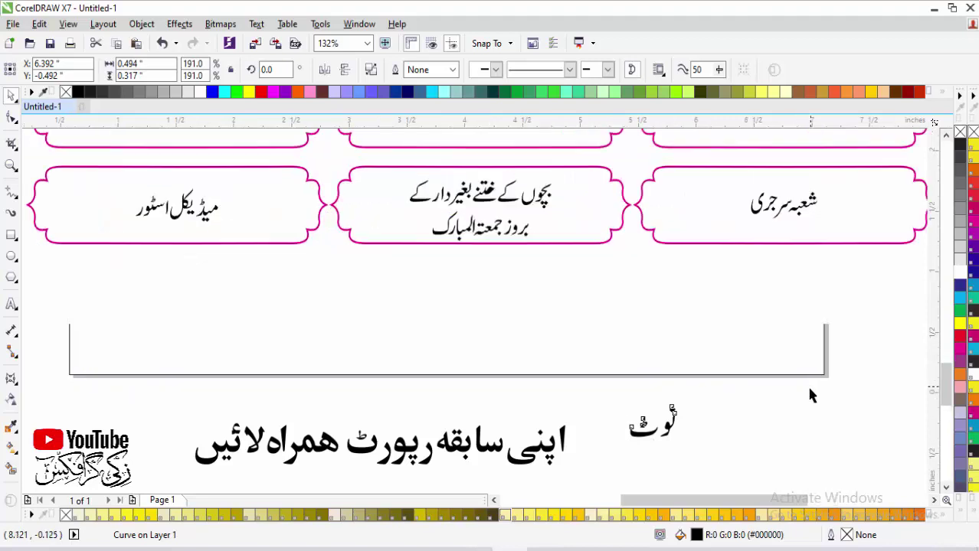
left_click(11, 235)
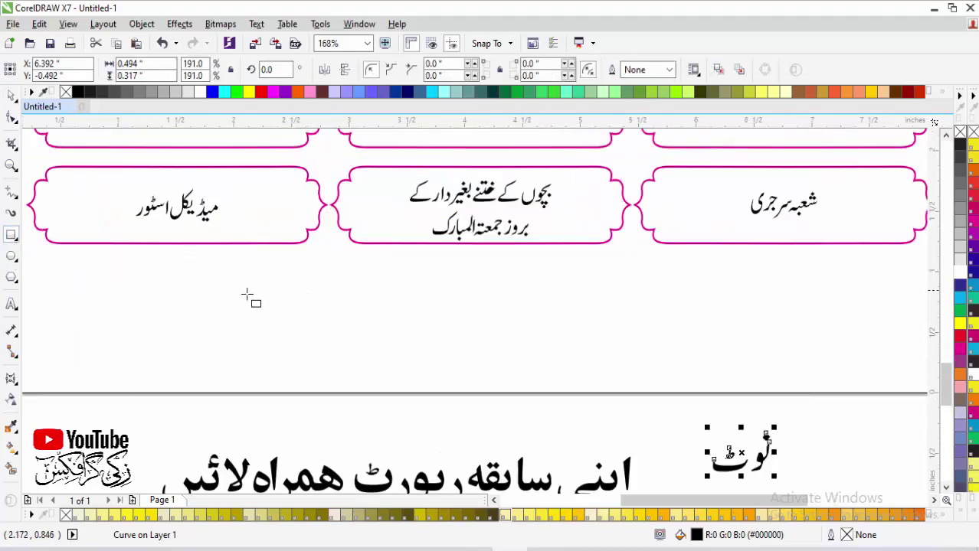
mouse_move(163, 289)
left_mouse_down()
mouse_move(826, 383)
mouse_move(800, 383)
mouse_move(784, 365)
left_mouse_up()
Step: Make the rectangle slightly taller and round its corners into a pill shape
key("space")
mouse_move(475, 284)
left_mouse_down()
mouse_move(475, 261)
mouse_move(475, 272)
left_mouse_up()
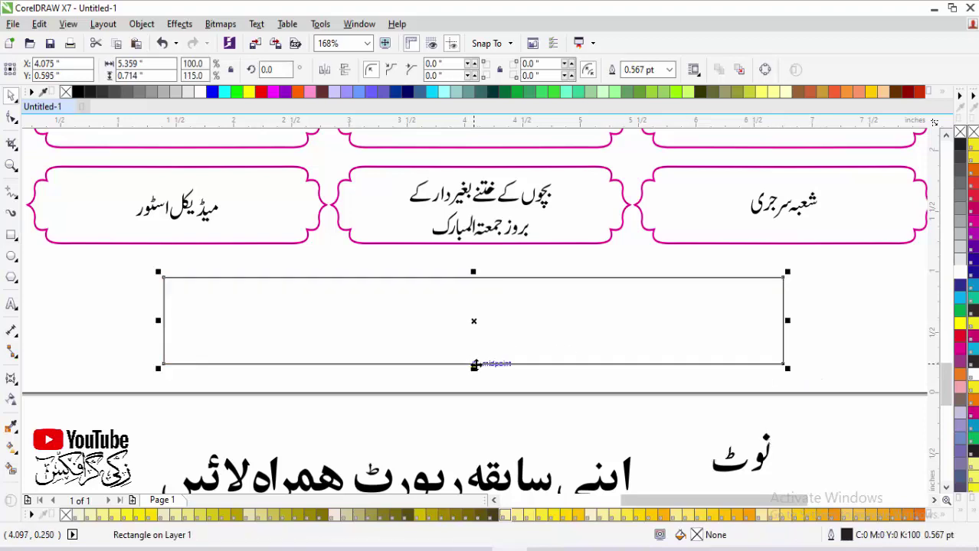
left_click_drag(476, 365, 475, 365)
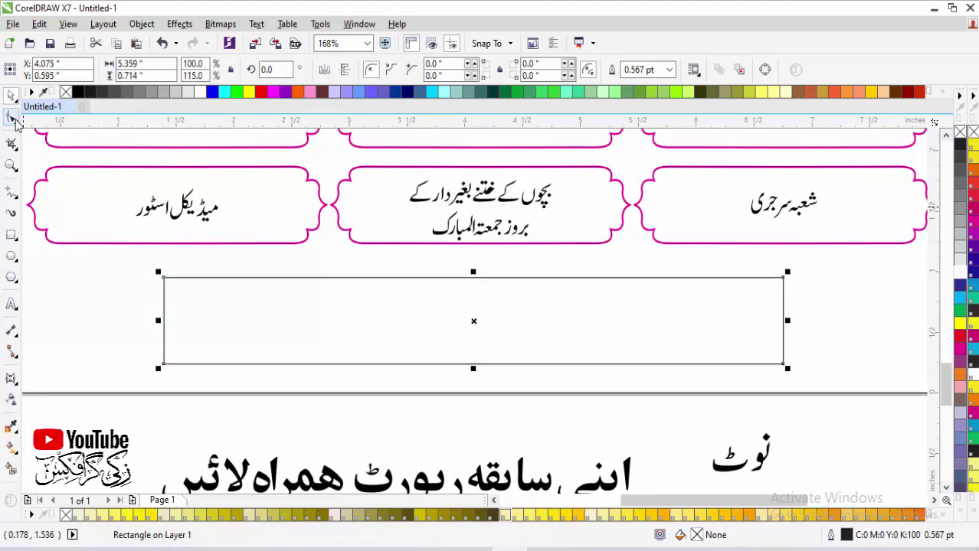
left_click(12, 117)
left_click_drag(166, 278, 238, 277)
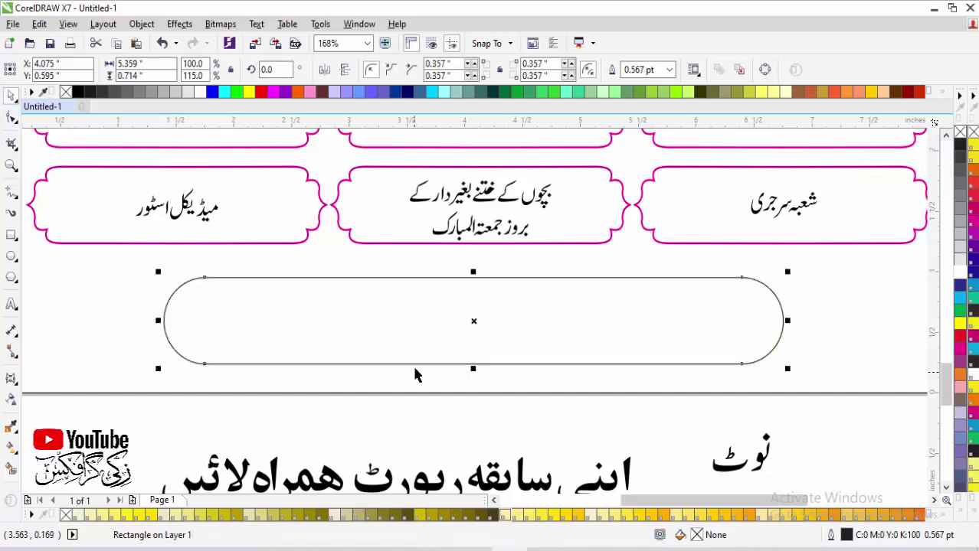
Step: Move the Urdu note line into the pill, fill the pill white, and bring the text to front
left_click(536, 490)
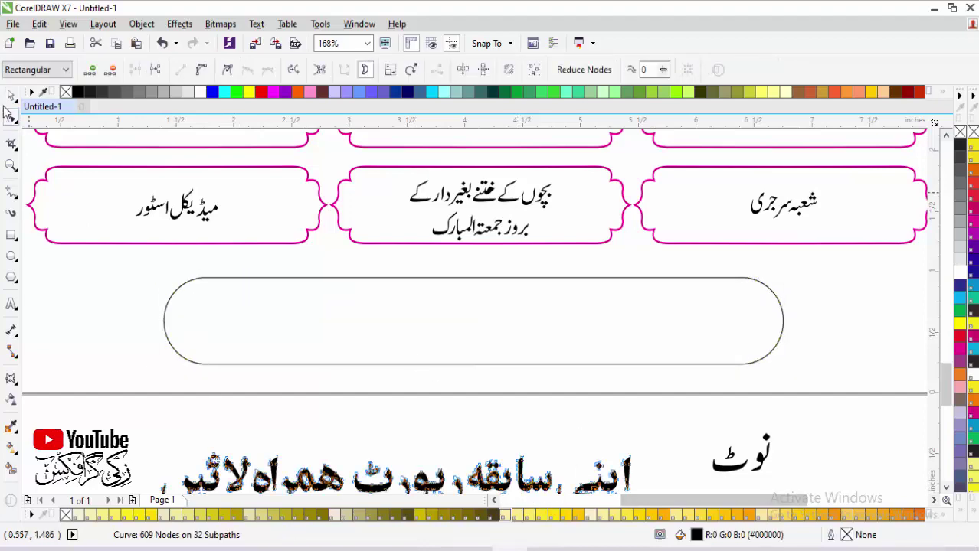
left_click(12, 95)
left_click_drag(509, 488, 526, 331)
left_click(706, 333)
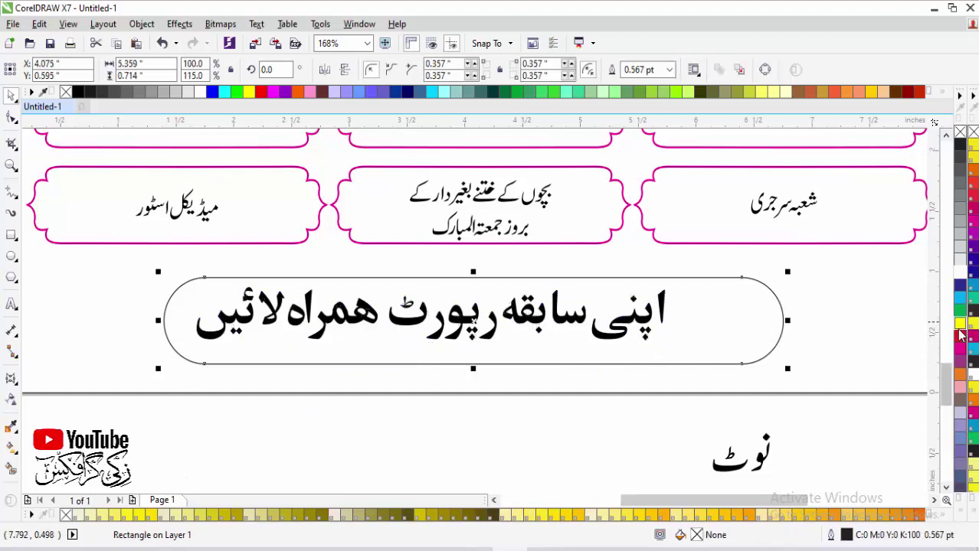
left_click(967, 378)
left_click_drag(814, 406, 194, 277)
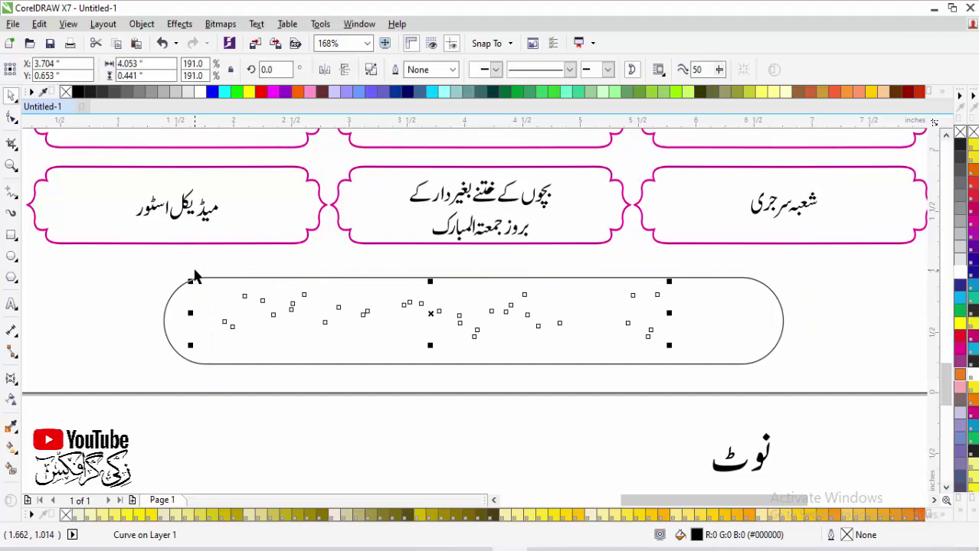
key("shift+Page_Up")
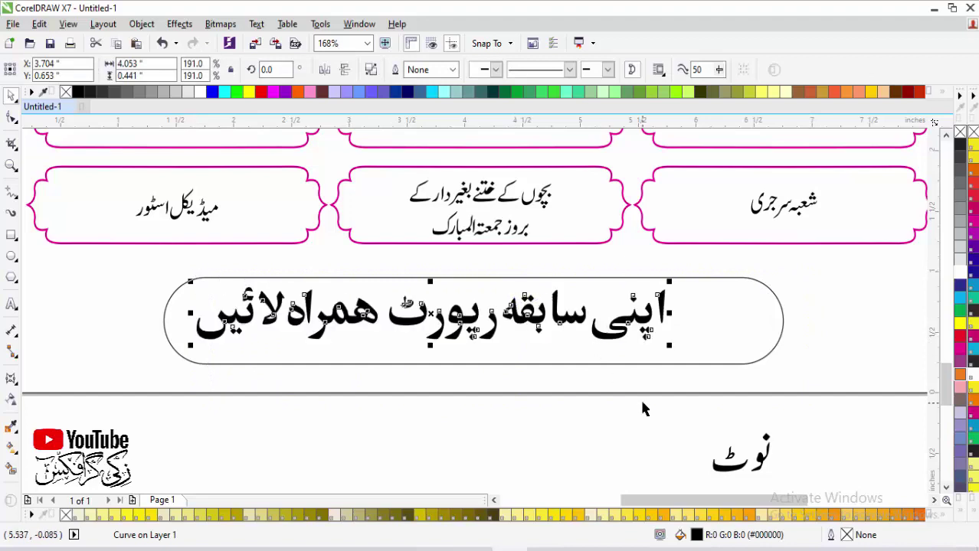
Step: Centre the Urdu text horizontally and vertically in the pill and enlarge it to fill it
left_click(641, 416)
left_click(674, 314)
left_click(721, 320, "shift")
key("c")
key("e")
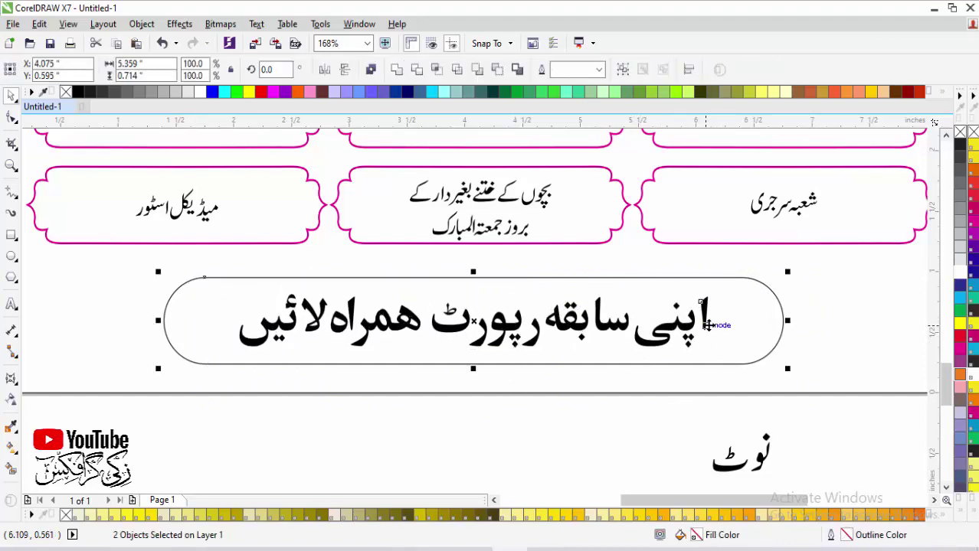
left_click(684, 426)
left_click(688, 337)
left_click_drag(717, 291, 754, 284)
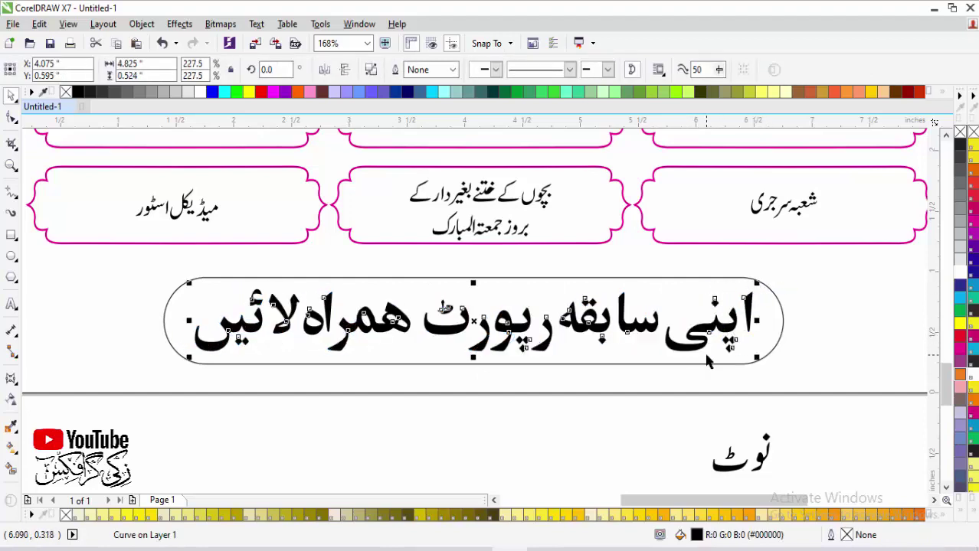
Step: Give the pill a magenta outline 3 pt wide
left_click(660, 282)
right_click(960, 350)
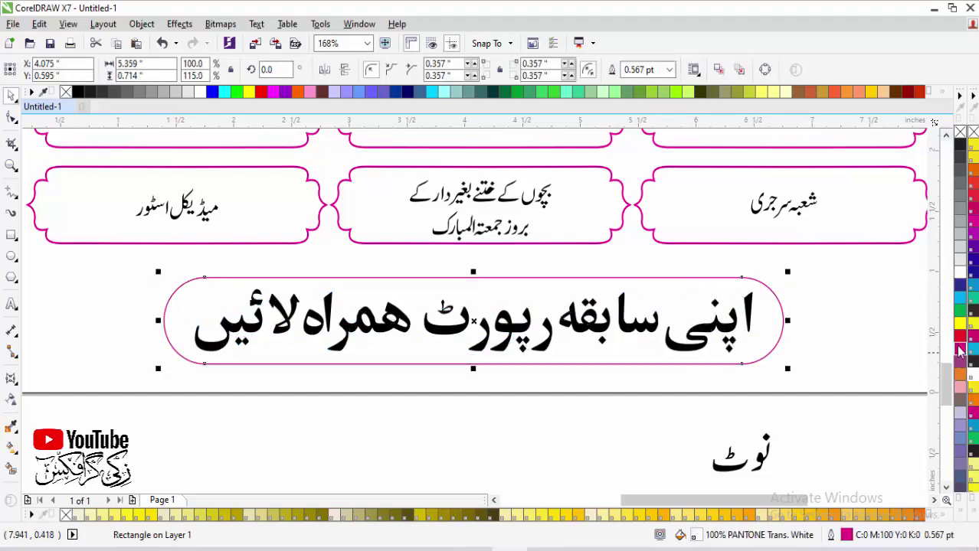
key("F12")
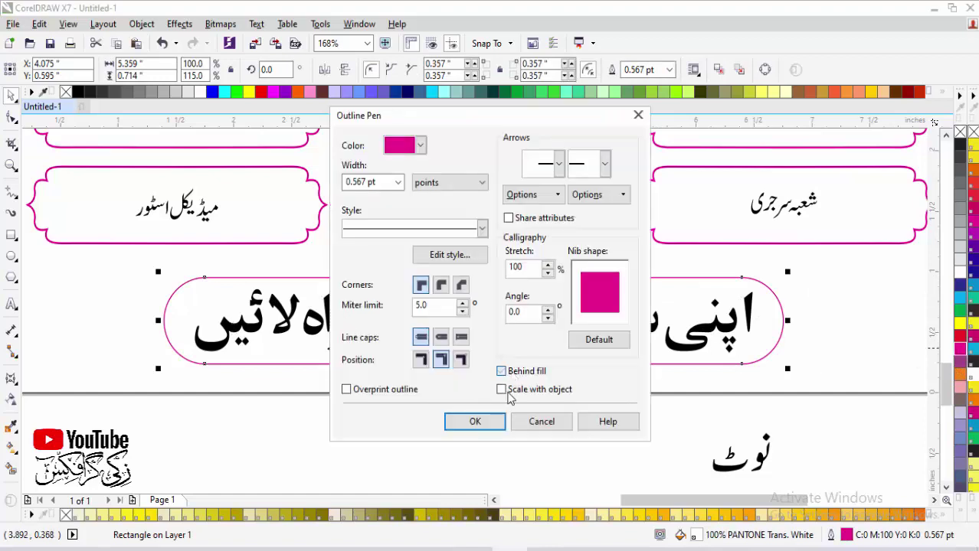
triple_click(386, 181)
type("3")
key("Return")
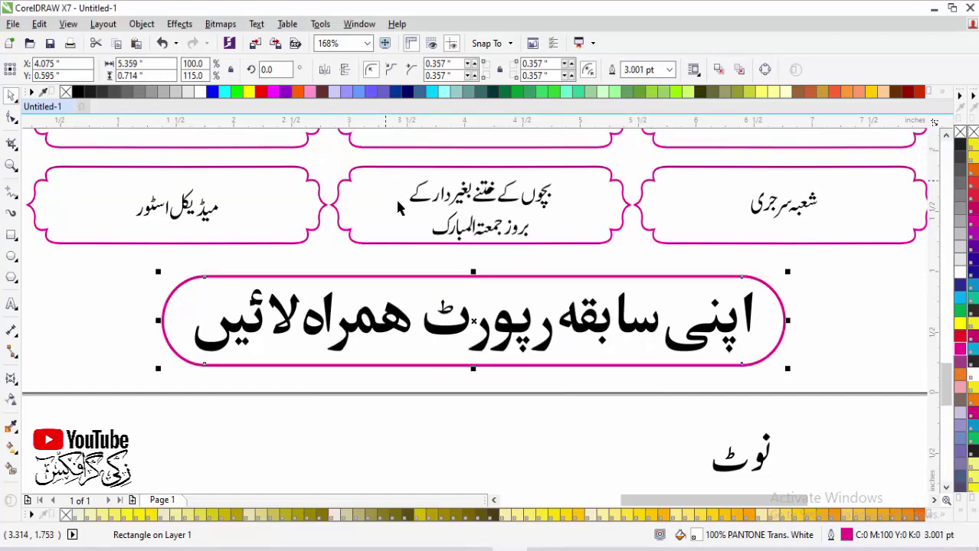
scroll(747, 415, "down", 3)
Step: Move the نوٹ text beside the rounded note box
left_click_drag(618, 323, 890, 465)
scroll(566, 409, "up", 5)
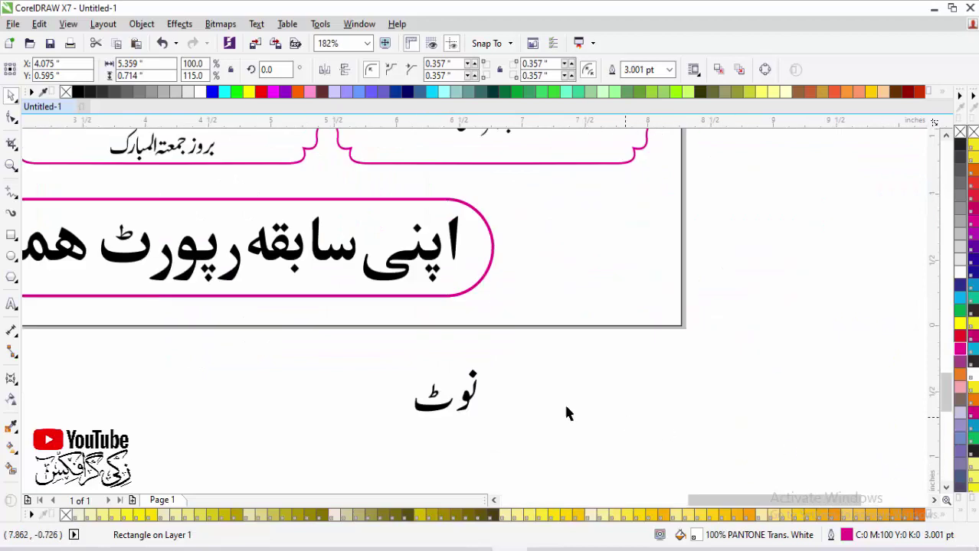
left_click_drag(472, 391, 595, 232)
scroll(596, 202, "up", 3)
key("Escape")
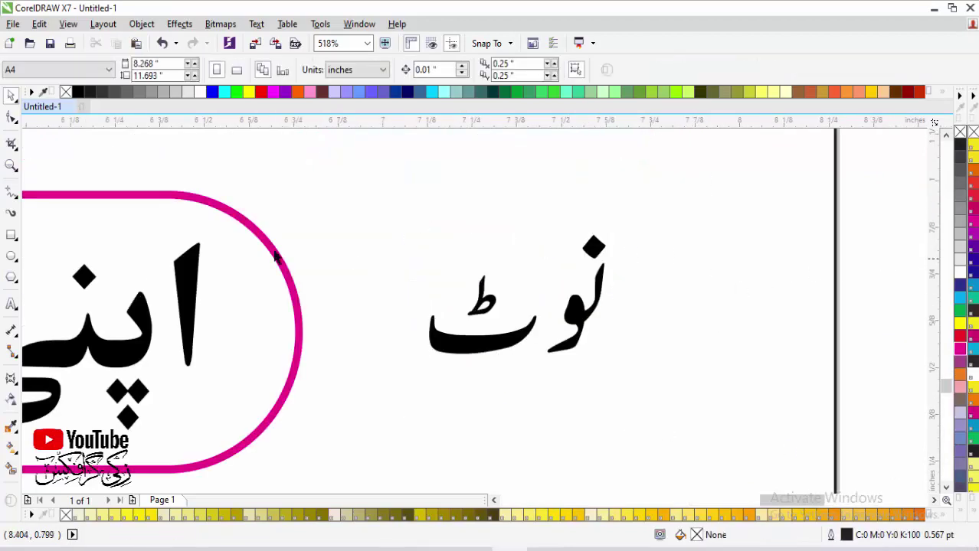
Step: Draw a 30-sided polygon over نوٹ, pull its nodes inward into a star, and squash it vertically
left_click(12, 277)
left_click_drag(438, 158, 703, 431)
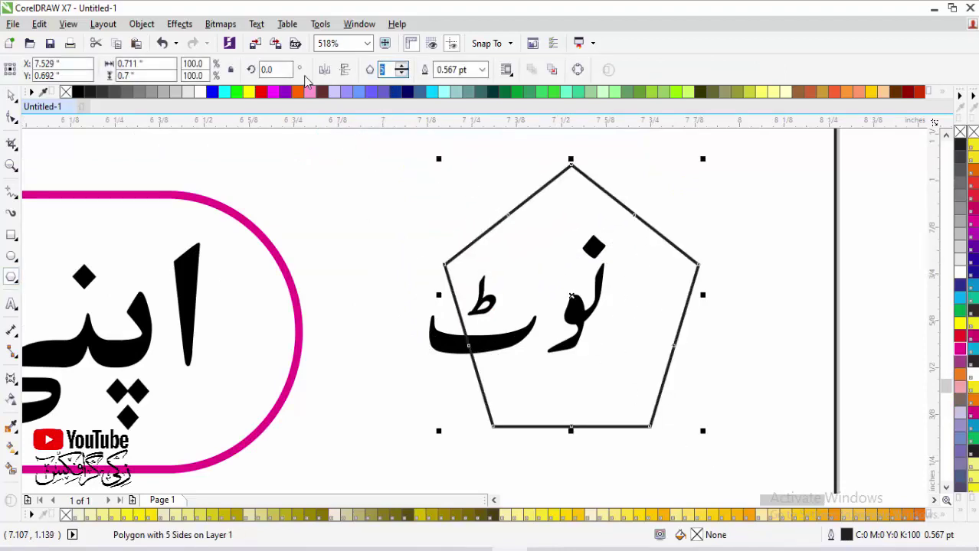
type("30")
key("Return")
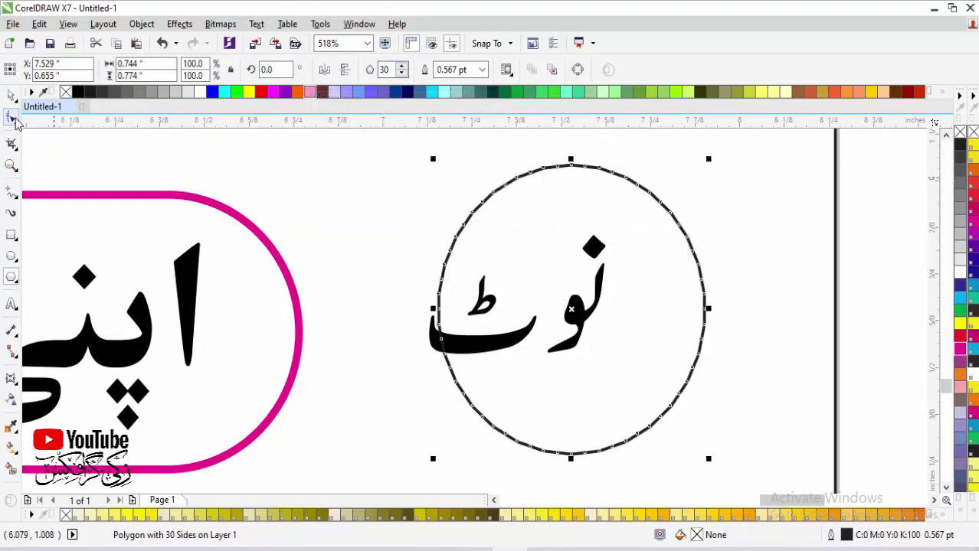
left_click(12, 117)
left_click_drag(625, 178, 612, 208)
key("space")
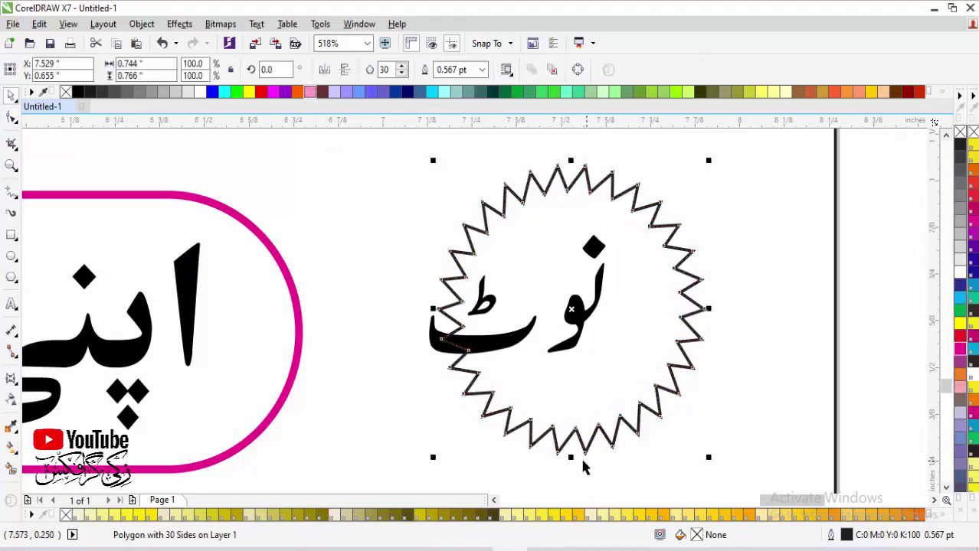
left_click_drag(575, 458, 581, 358)
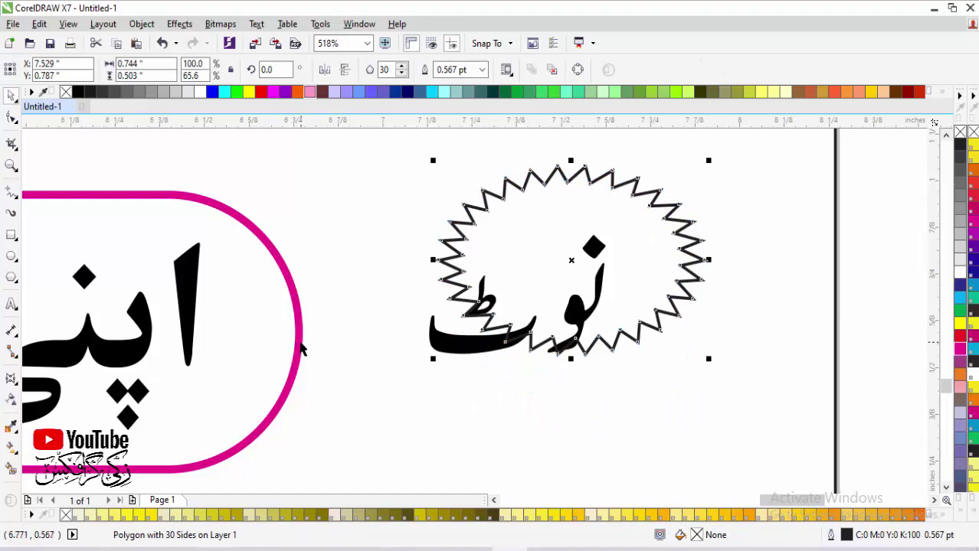
Step: Centre the starburst on the نوٹ text and fill it magenta
left_click(410, 369, "shift")
key("e")
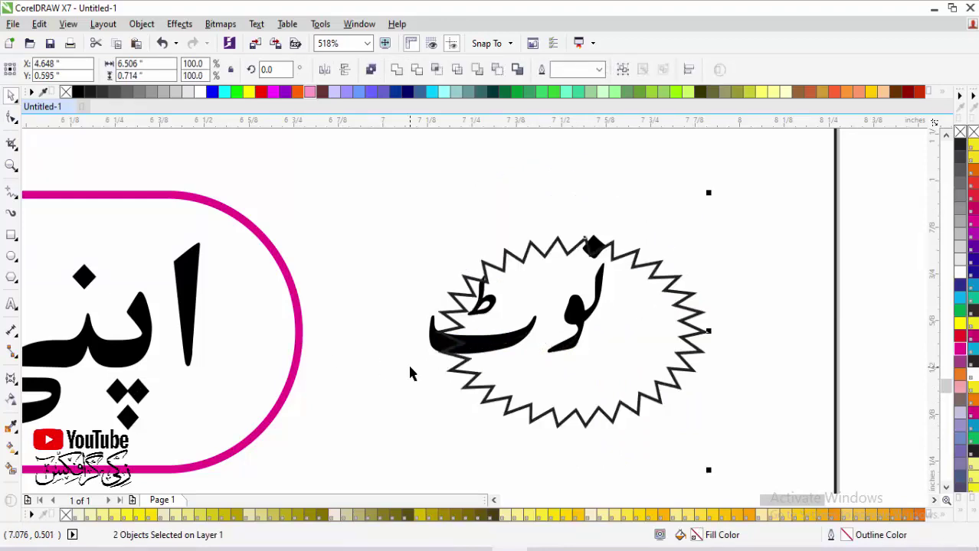
left_click(673, 349)
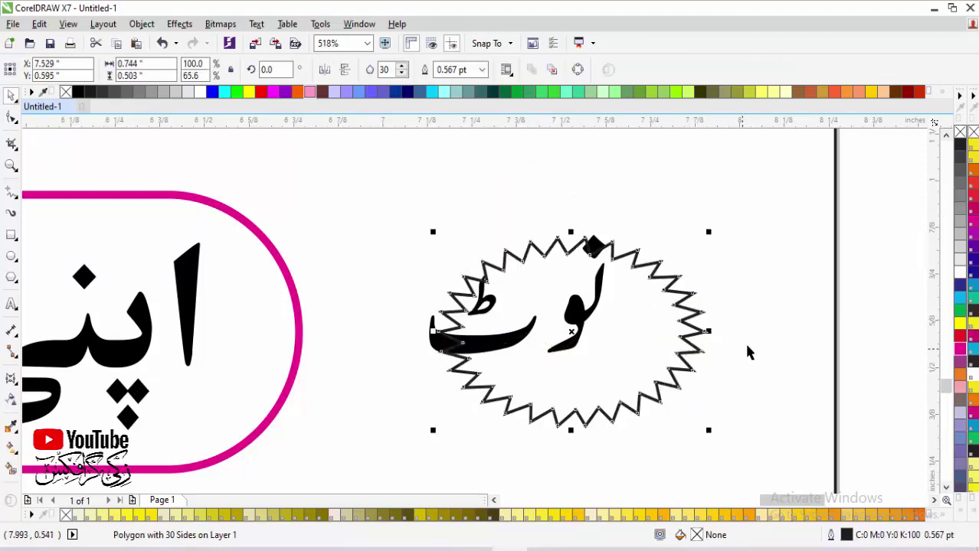
key("F6")
left_click(699, 360)
left_click(960, 352)
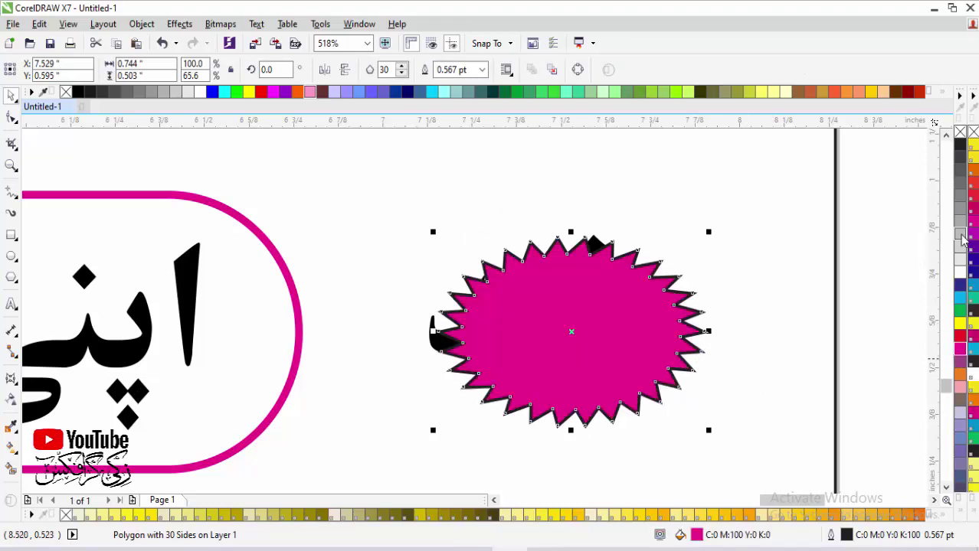
left_click(749, 242)
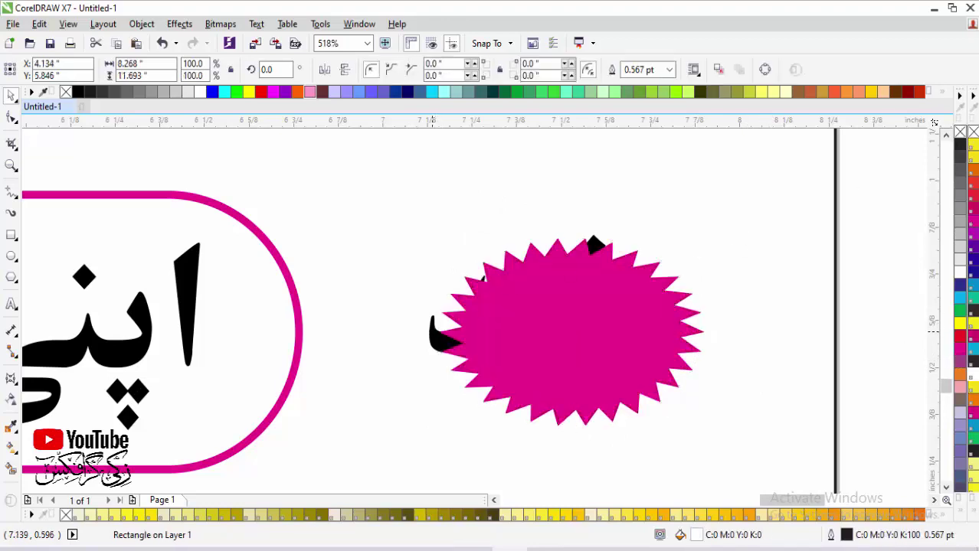
Step: Bring نوٹ in front of the star, centre it, shrink it to fit, and make it white
left_click(438, 329)
key("shift+Page_Up")
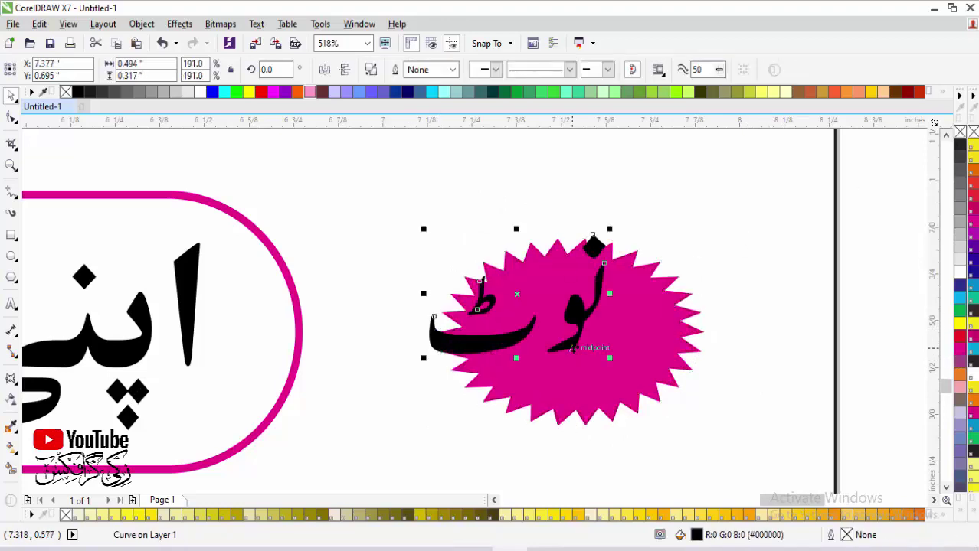
left_click(638, 350, "shift")
key("c")
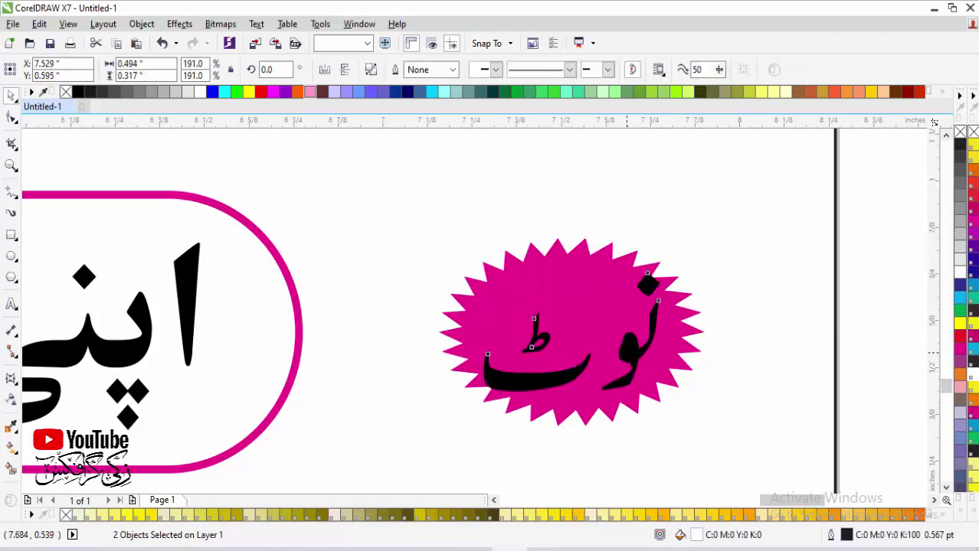
left_click(665, 269, "shift")
left_click_drag(665, 270, 650, 276)
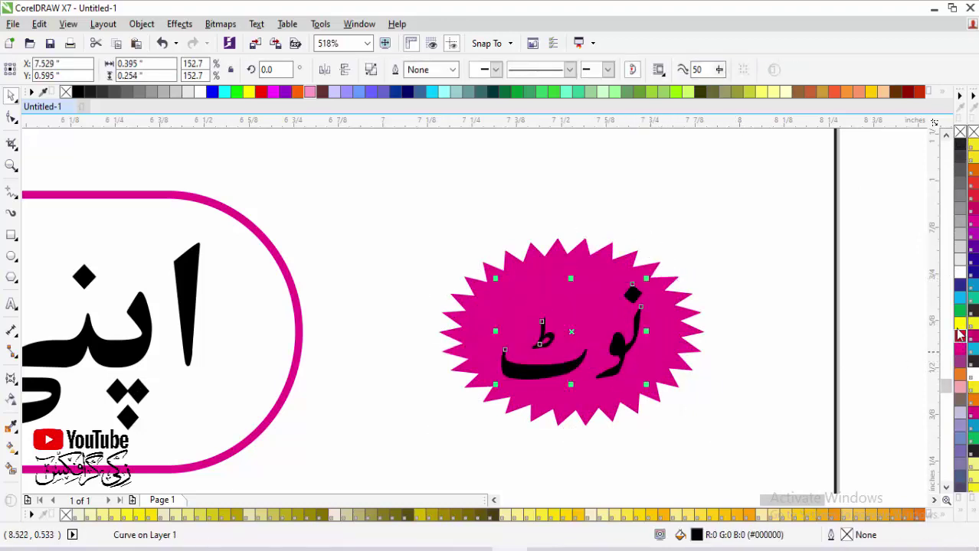
left_click(959, 279)
Step: Group the star with its text, then move it toward the banner and enlarge it
left_click(688, 341, "shift")
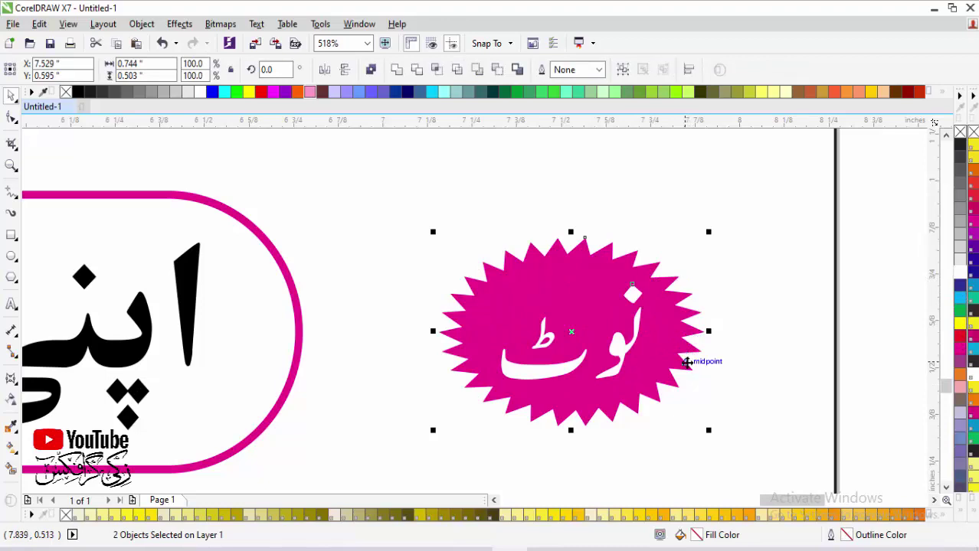
left_click(590, 325)
left_click(704, 354, "shift")
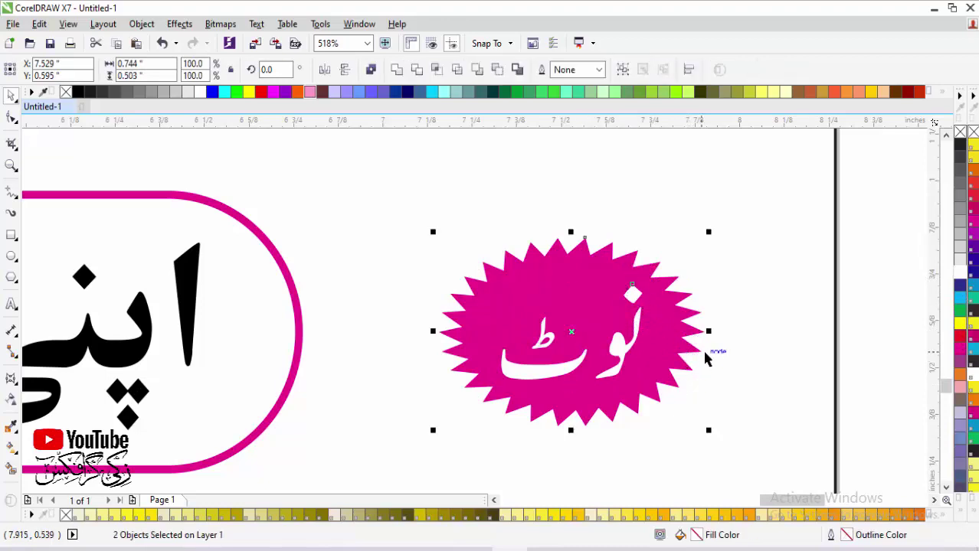
key("ctrl+g")
left_click_drag(642, 343, 561, 355)
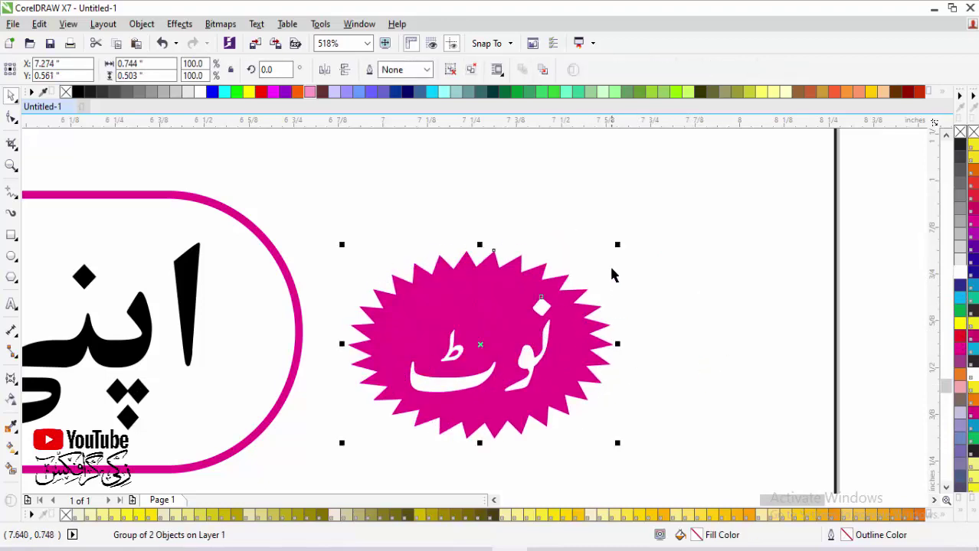
left_click_drag(617, 244, 737, 206)
left_click_drag(493, 358, 546, 350)
scroll(546, 351, "down", 2)
left_click(429, 368)
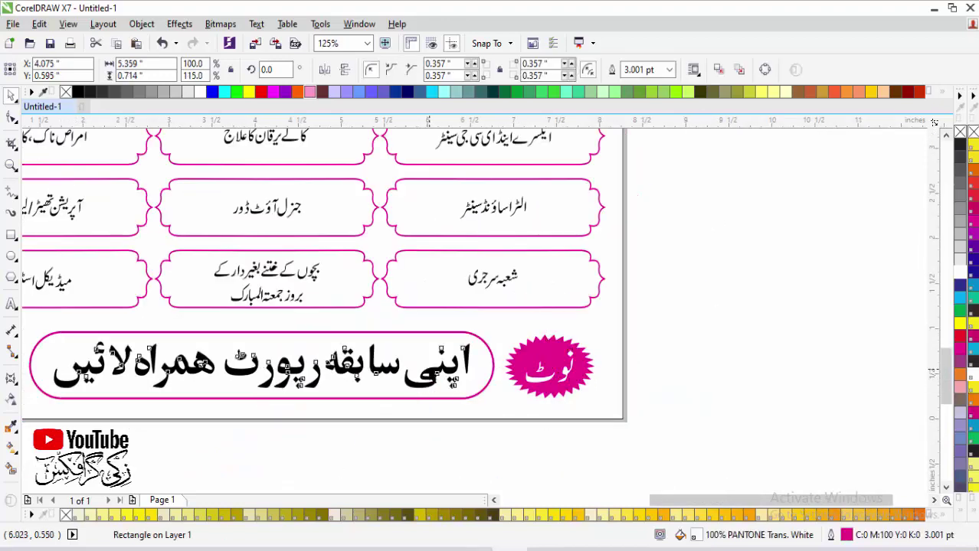
left_click(429, 364)
left_click(955, 351)
left_click(789, 394)
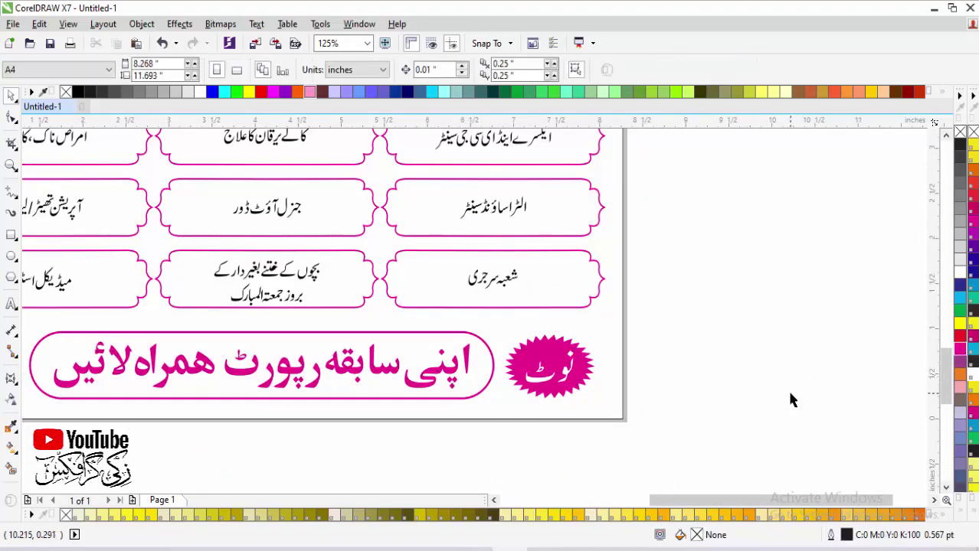
key("shift+F4")
key("F2")
left_click_drag(681, 328, 291, 467)
left_click_drag(277, 209, 697, 349)
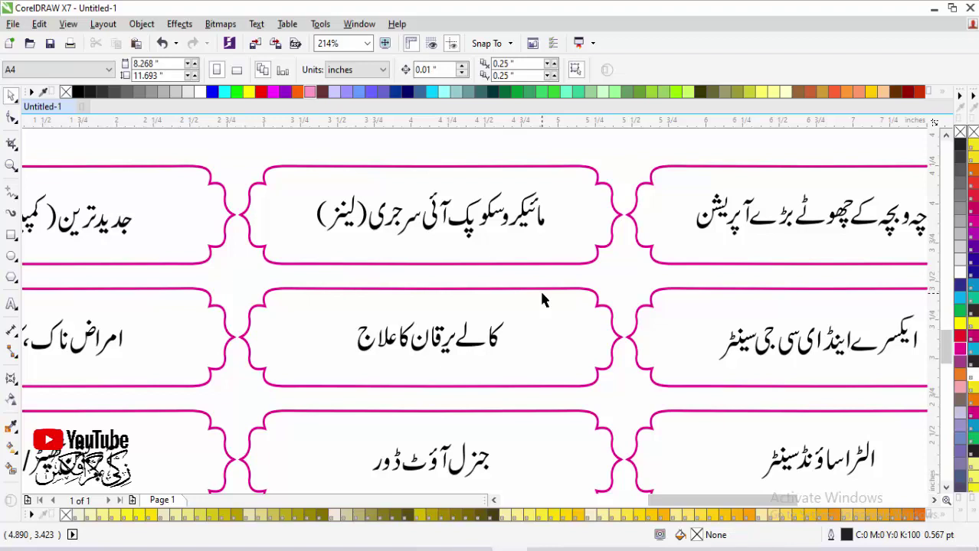
Step: Run Find and Replace's Replace a color wizard, replacing black with magenta
left_click(39, 24)
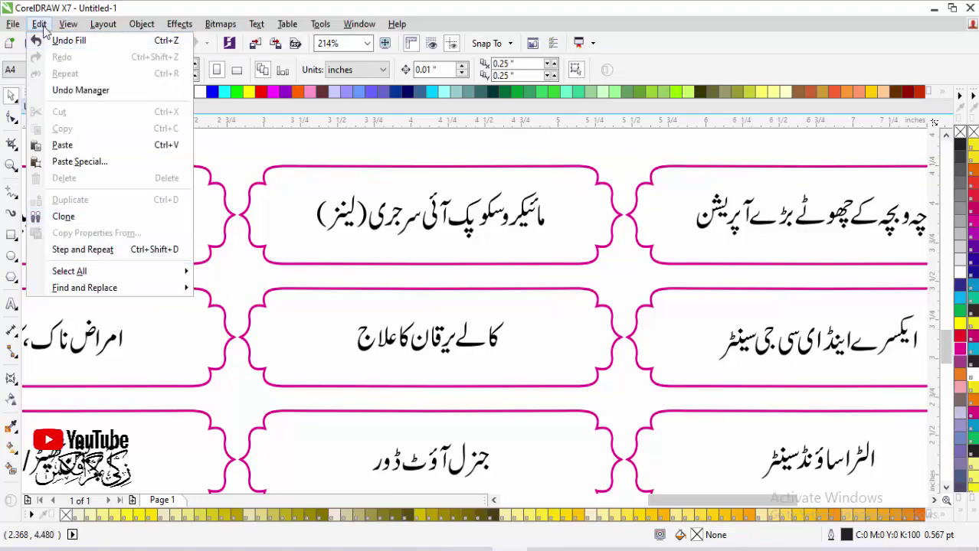
mouse_move(99, 297)
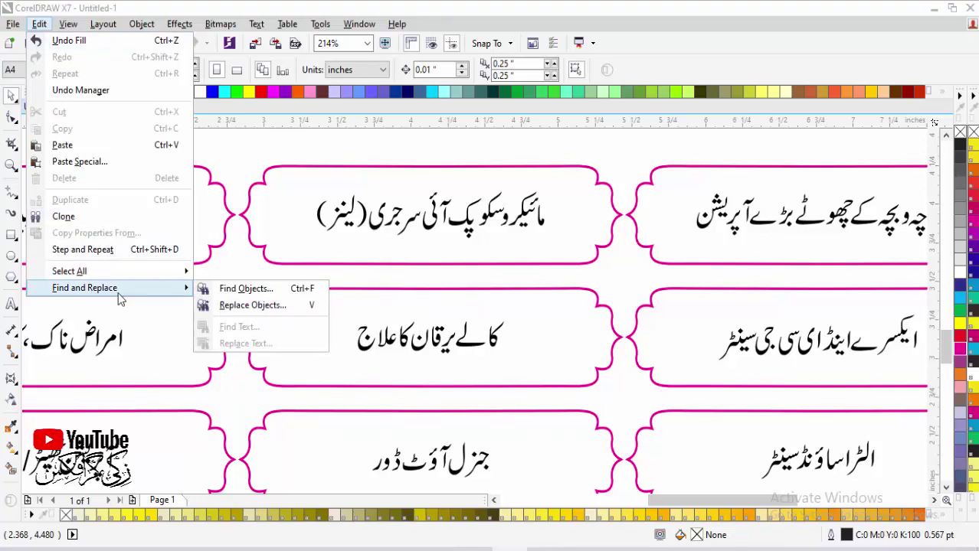
left_click(243, 308)
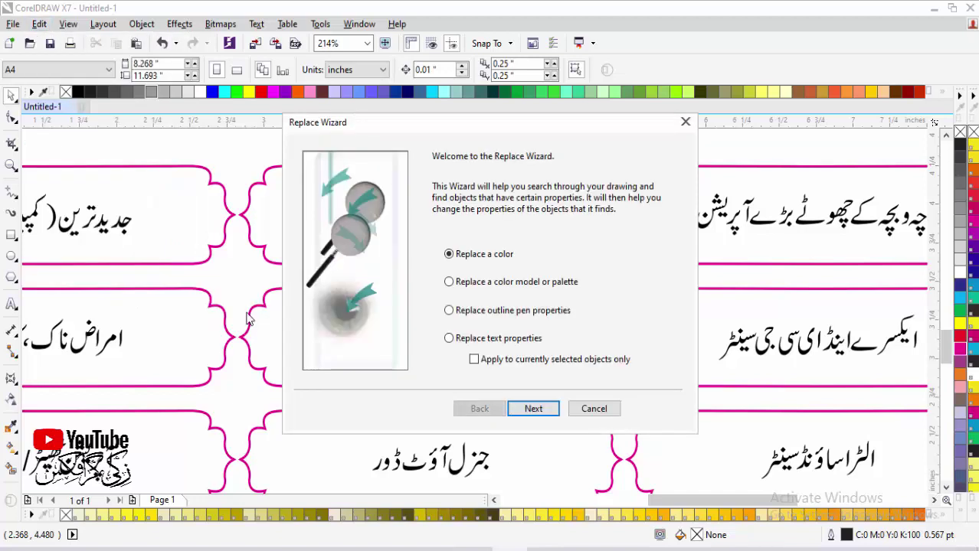
left_click(529, 408)
left_click(572, 196)
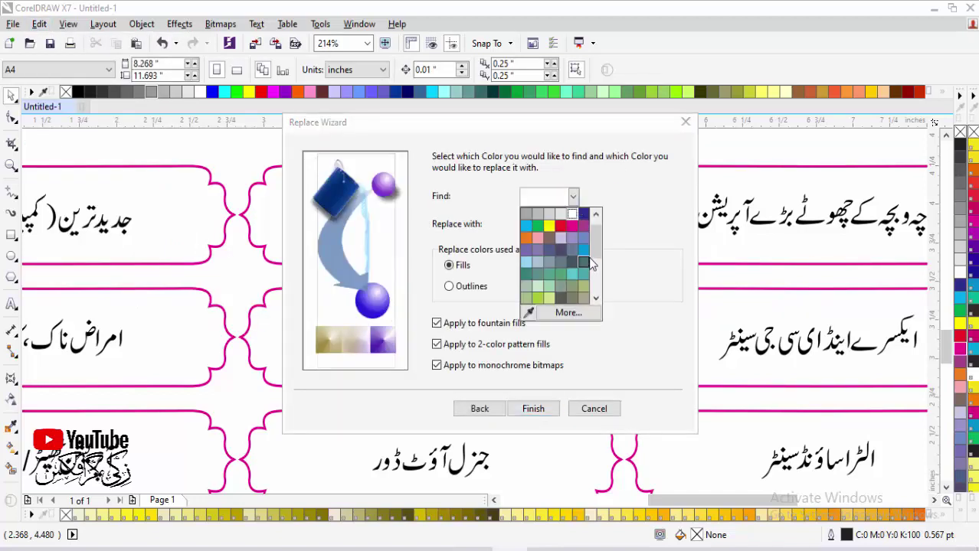
left_click(578, 212)
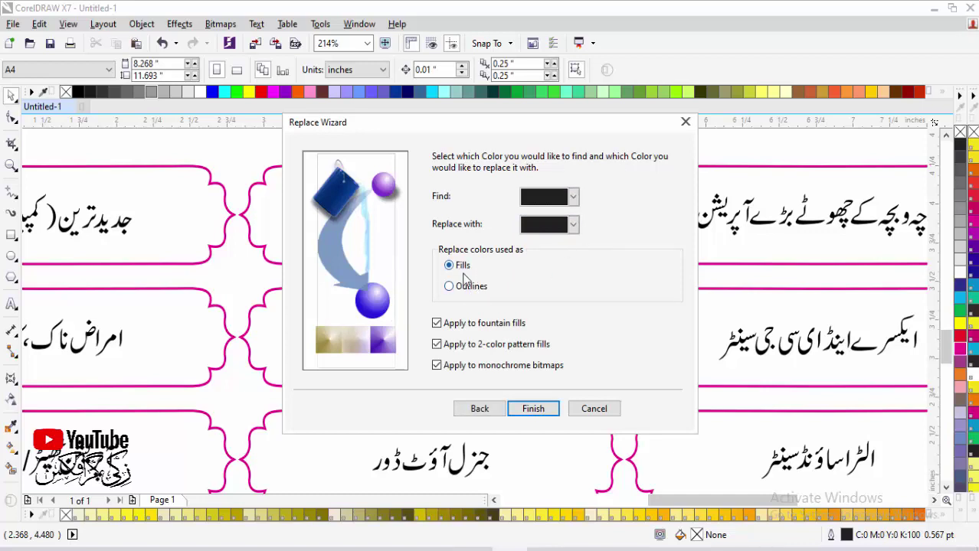
left_click(574, 226)
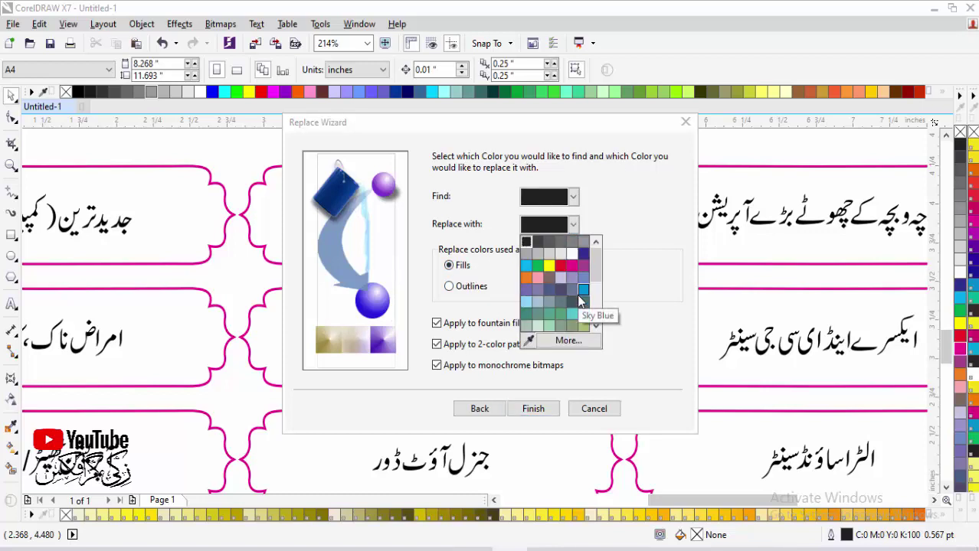
left_click(572, 266)
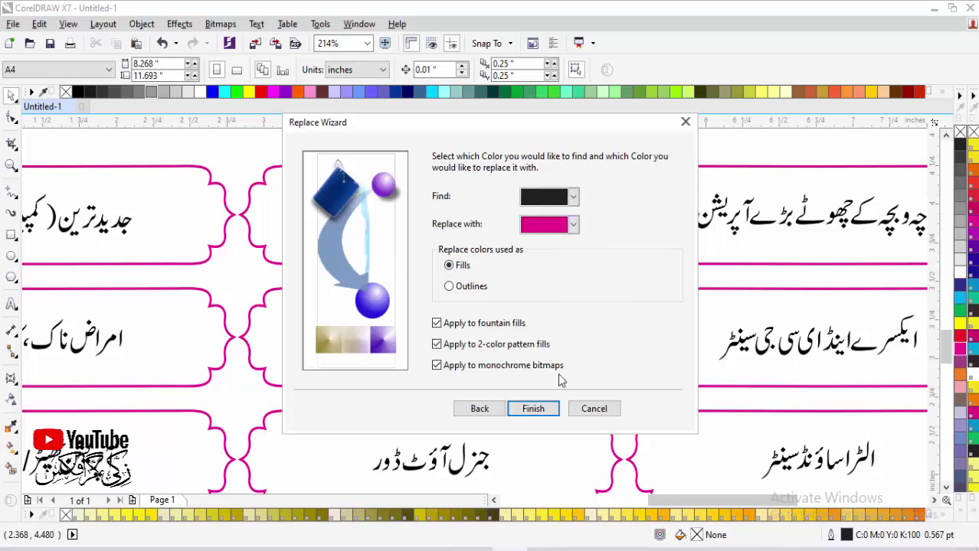
left_click(544, 409)
Step: Try Replace All repeatedly, dismiss the no-objects-found messages, and close Find and Replace
left_click(629, 305)
left_click(648, 282)
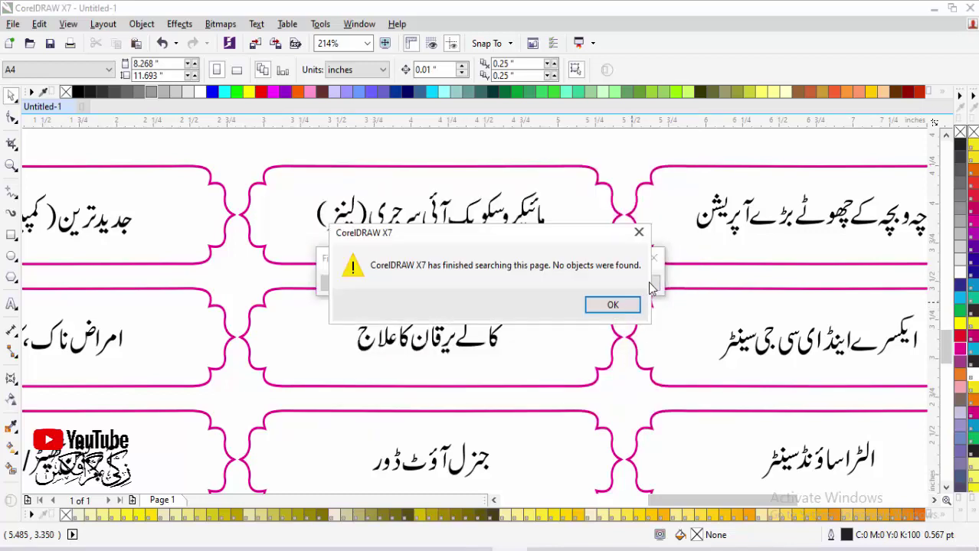
left_click(641, 233)
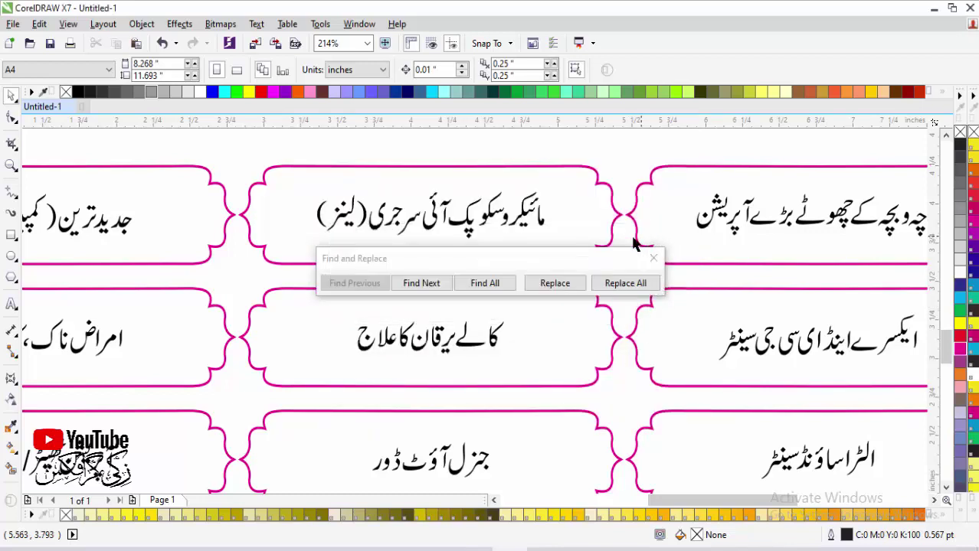
left_click(635, 287)
left_click(634, 229)
left_click(653, 259)
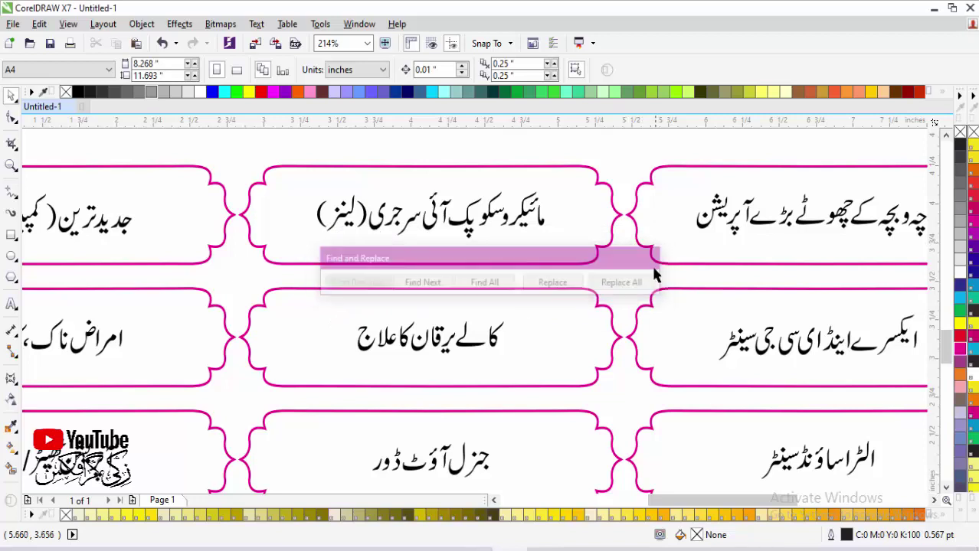
Step: Rerun the colour replacement with black as the find colour and magenta as replacement; nothing is found
left_click(534, 409)
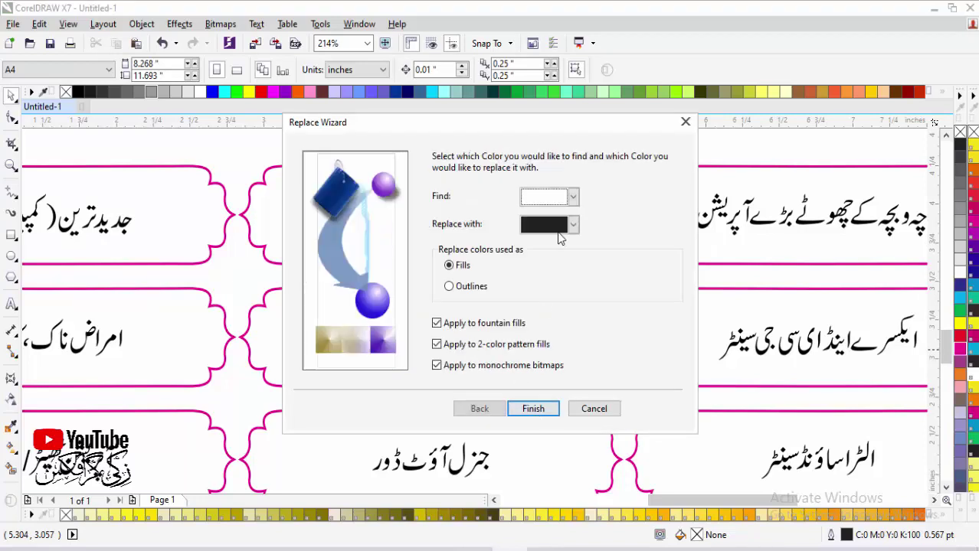
left_click(573, 196)
scroll(582, 242, "up", 2)
left_click(526, 220)
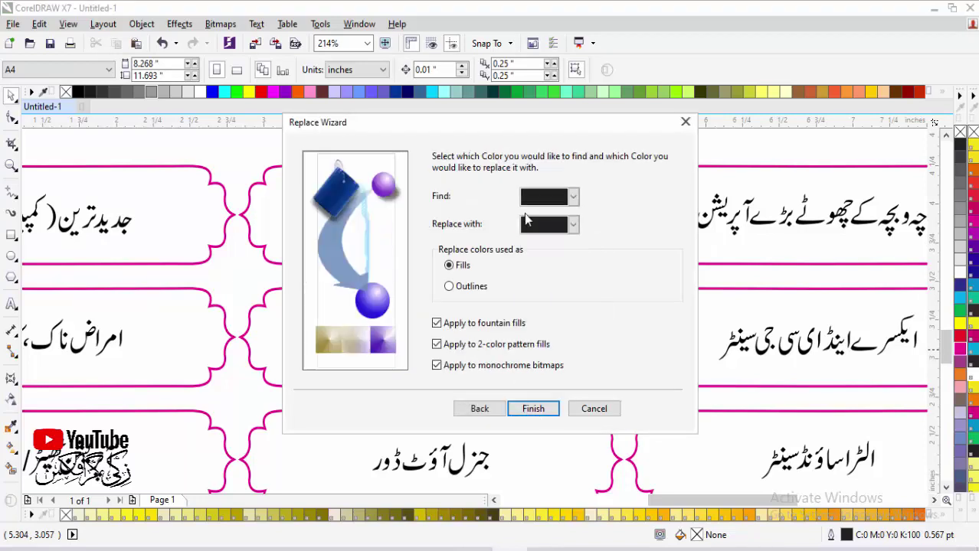
left_click(573, 224)
left_click(567, 289)
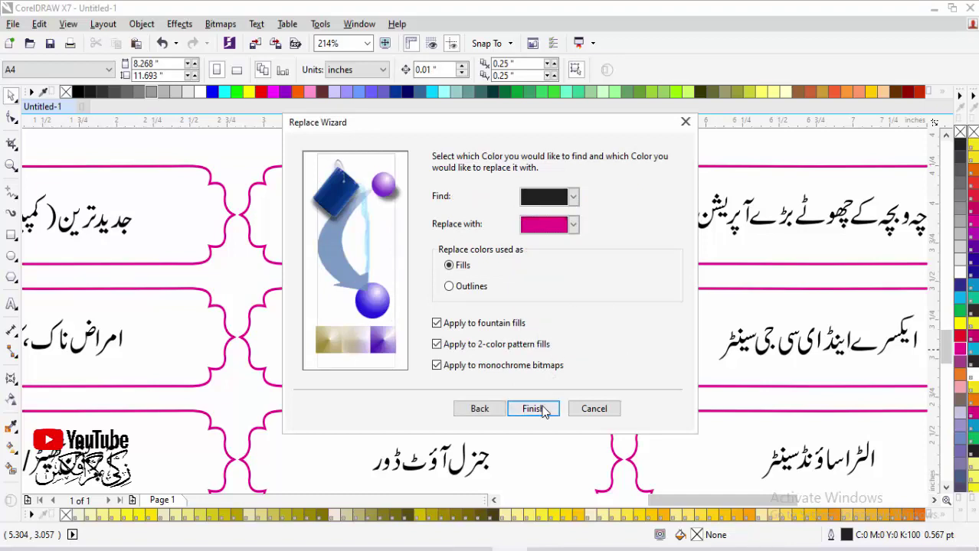
left_click(536, 409)
left_click(612, 304)
left_click(653, 257)
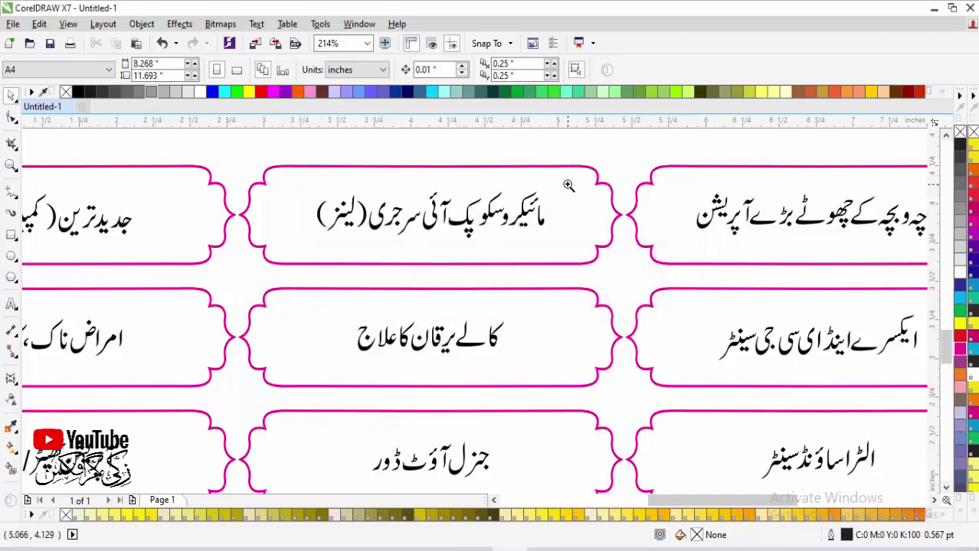
Step: Eyedropper the lettering's exact black as the find colour, then Replace All with magenta
scroll(528, 211, "up", 4)
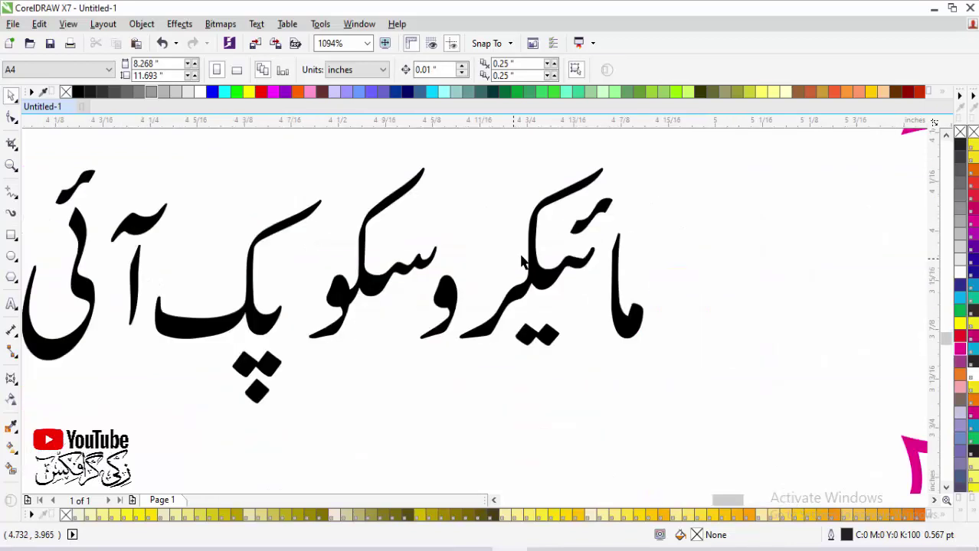
left_click(11, 426)
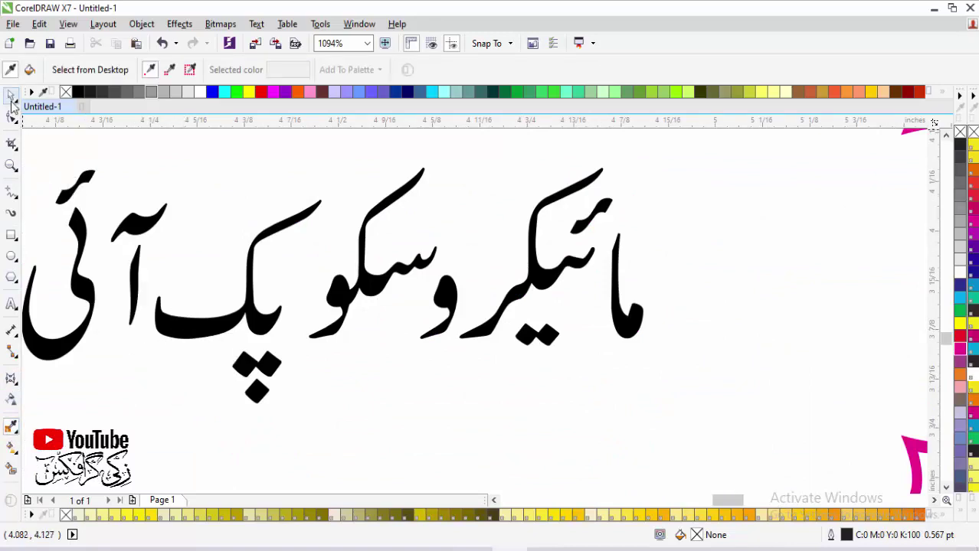
left_click(11, 94)
key("ctrl+f")
left_click(534, 408)
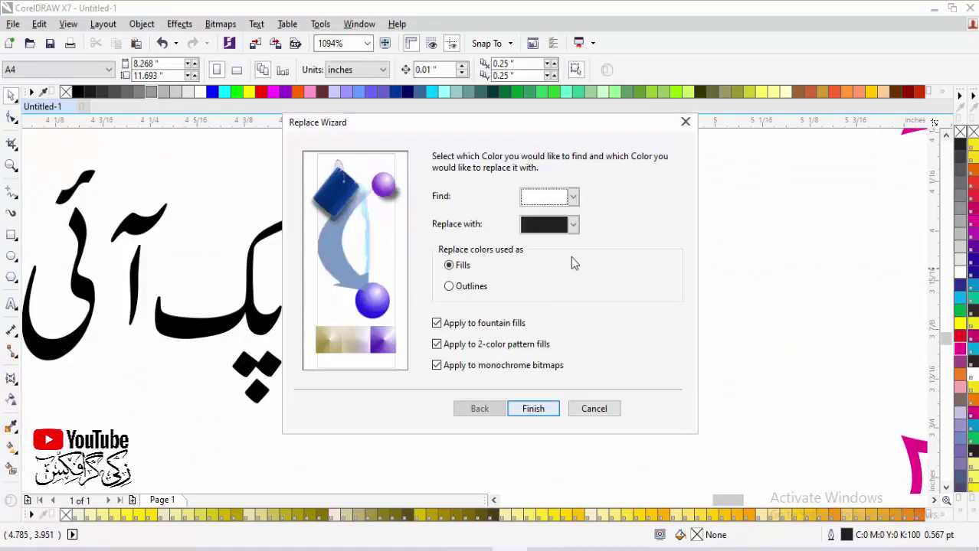
left_click(571, 196)
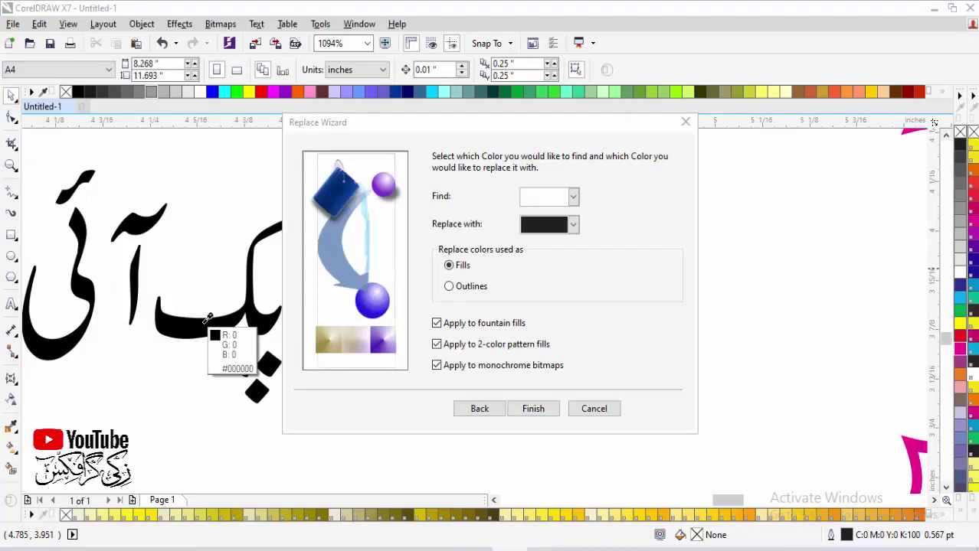
left_click(209, 331)
left_click(573, 224)
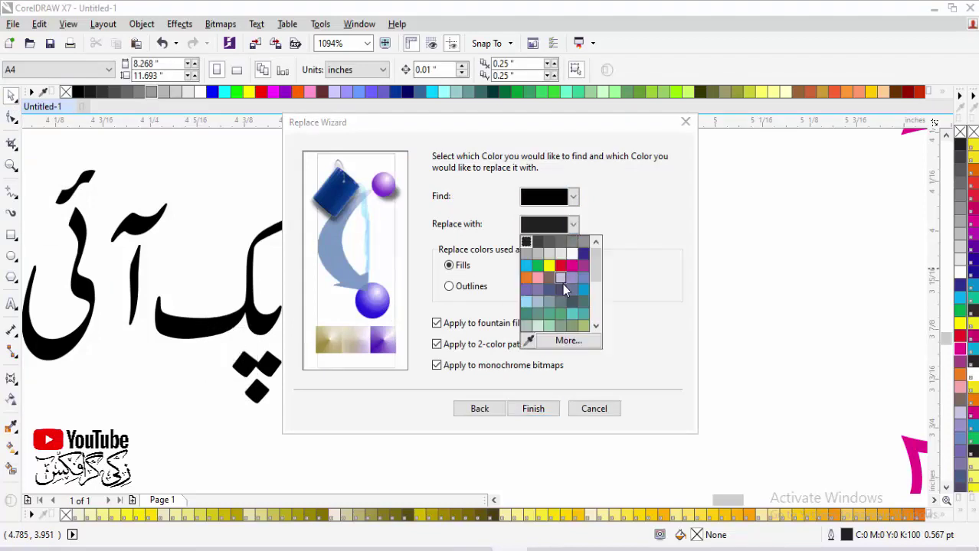
left_click(572, 269)
left_click(533, 408)
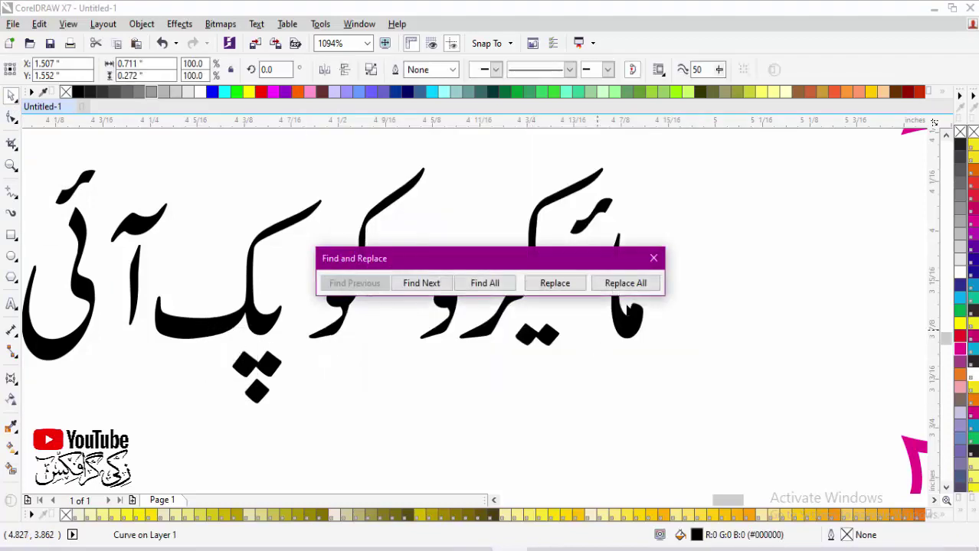
left_click(625, 283)
left_click(570, 304)
left_click(653, 260)
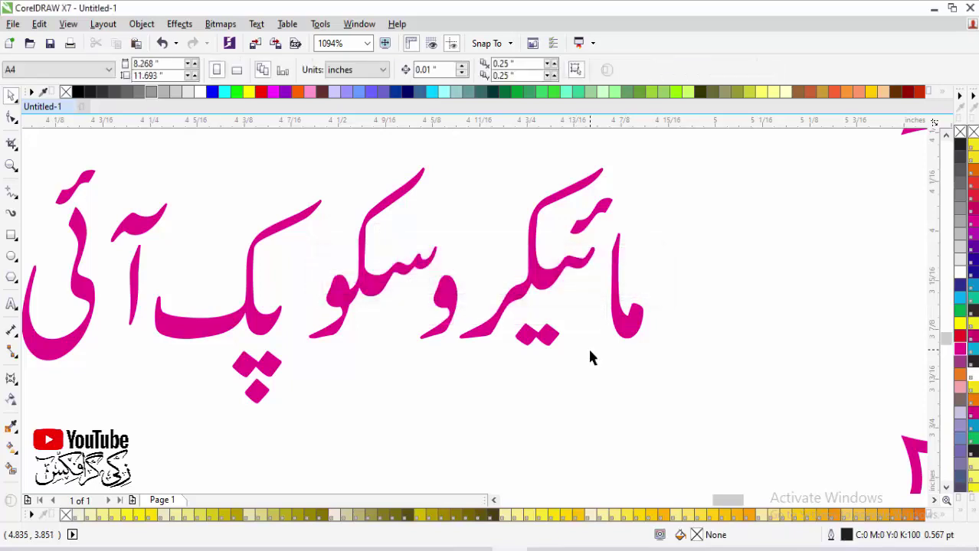
scroll(590, 352, "down", 10)
Step: Zoom in and out on the facility boxes to check the recoloured lettering
left_click_drag(341, 457, 341, 457)
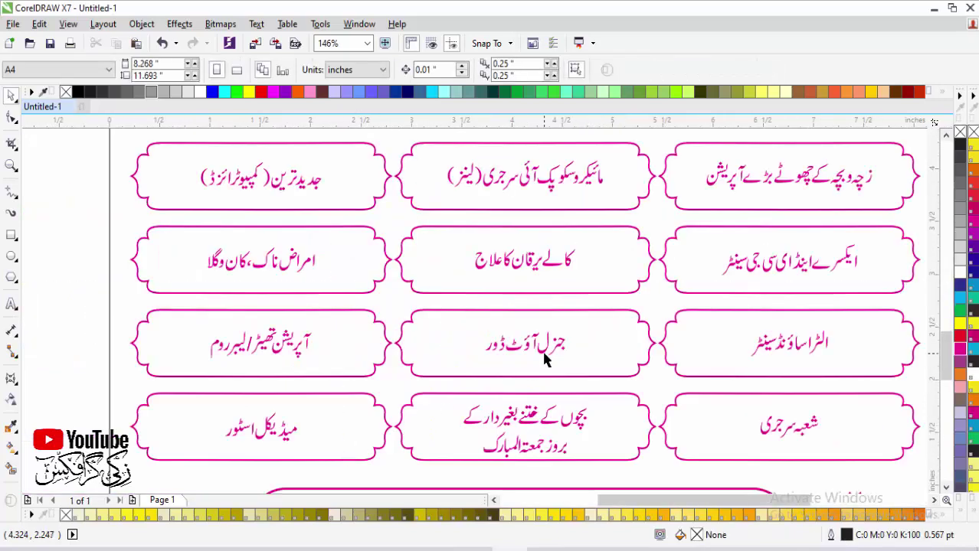
right_click(548, 358)
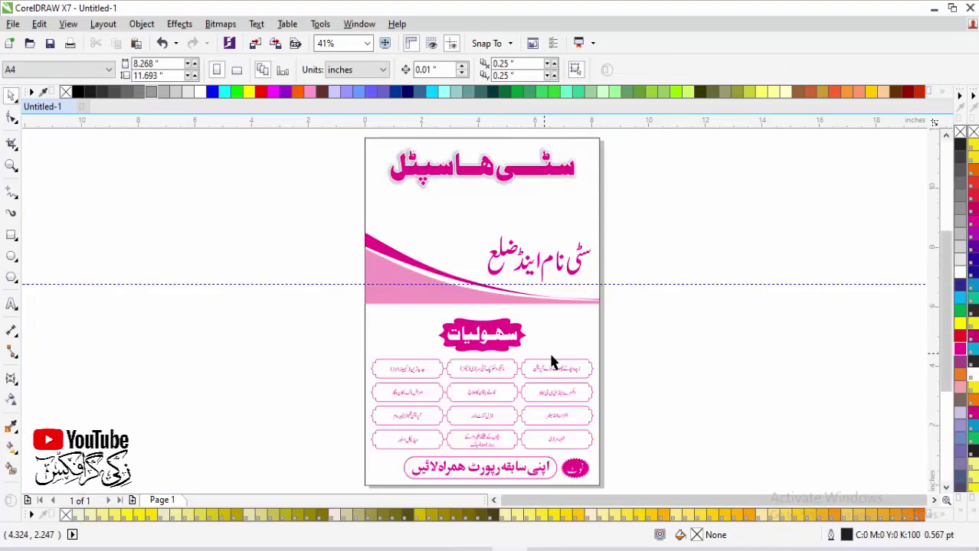
left_click_drag(591, 366, 481, 405)
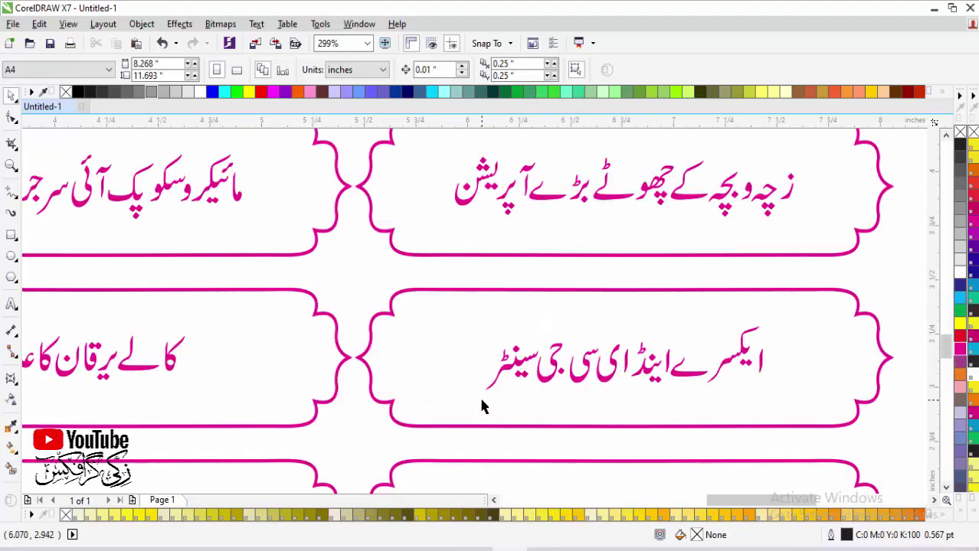
right_click(481, 406)
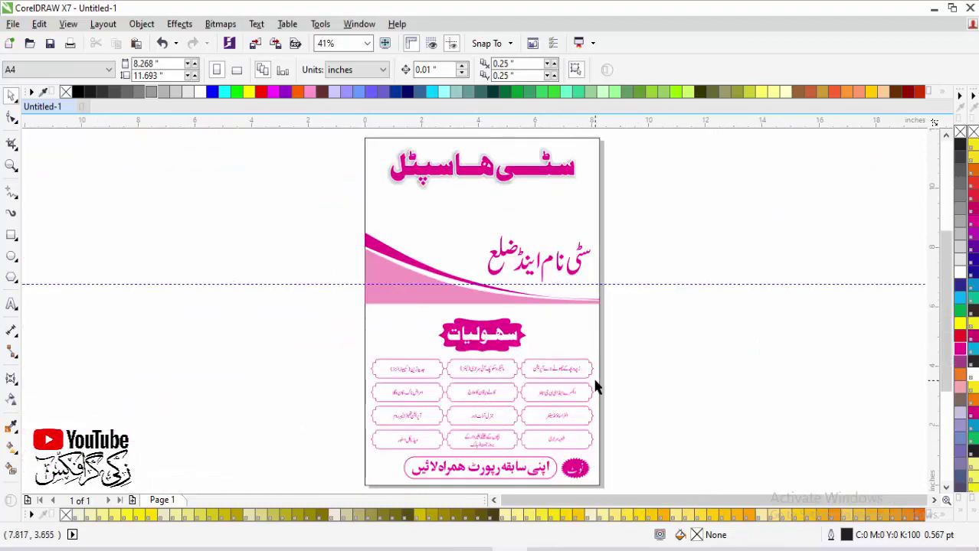
left_click_drag(632, 401, 299, 482)
right_click(418, 422)
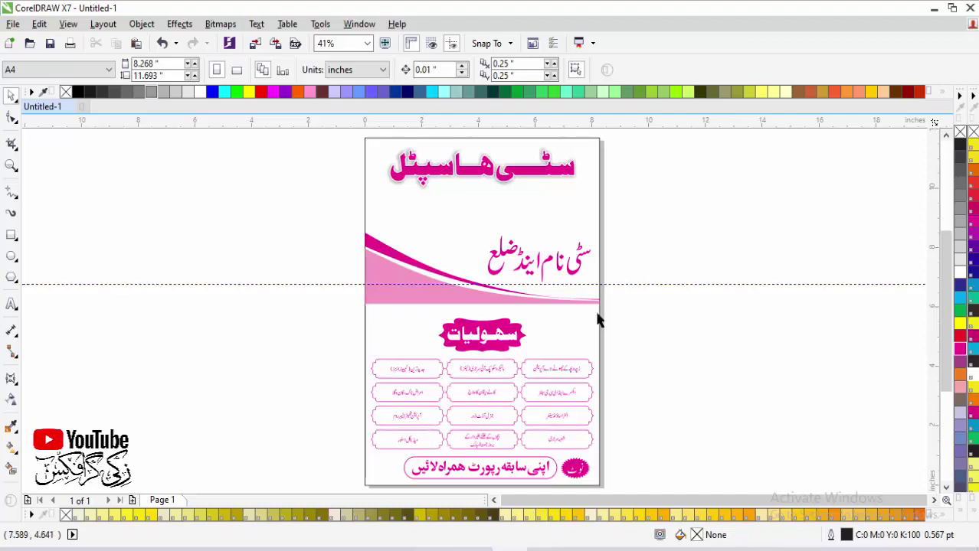
Step: Mirror-copy the 8.268 × 11.693 inch page rectangle to the left of the front page
left_click(593, 206)
left_click_drag(608, 311, 317, 321)
scroll(574, 324, "down", 2)
scroll(637, 421, "up", 1)
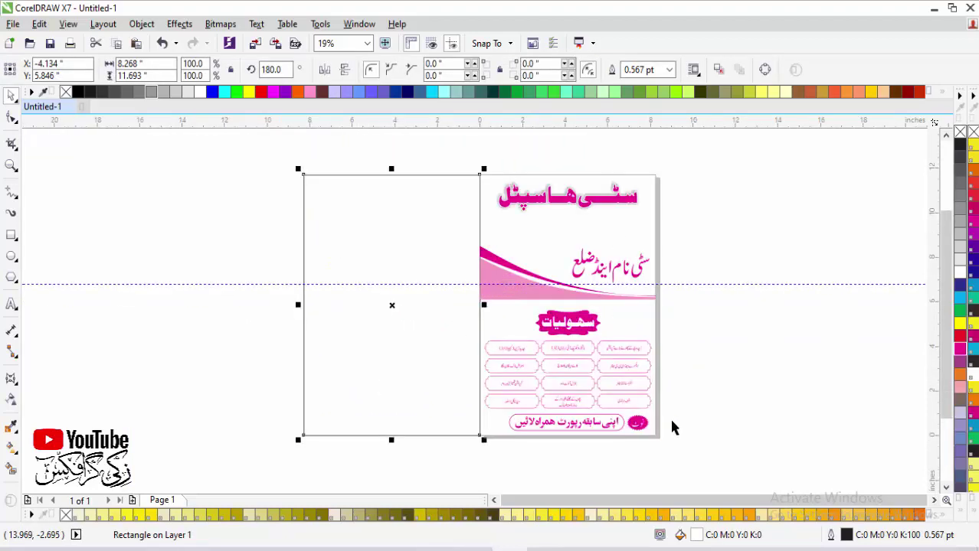
Step: Select the pink curved header shapes on the front page
left_click(562, 286)
key("Escape")
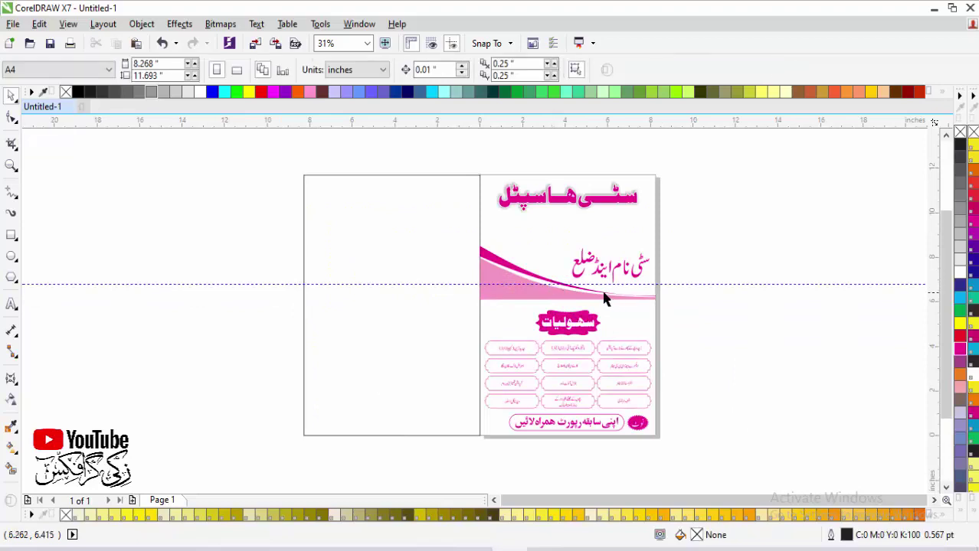
left_click(560, 285)
scroll(781, 360, "up", 2)
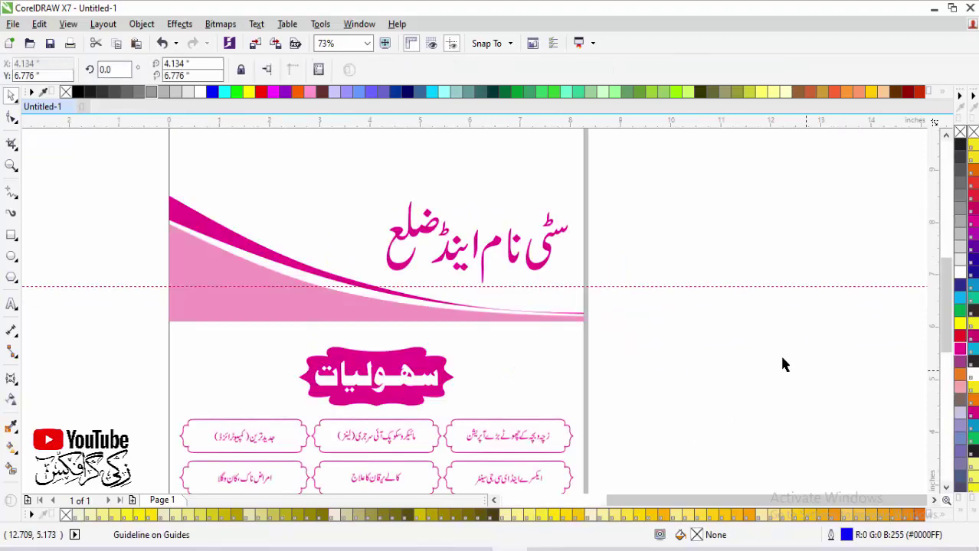
key("Escape")
left_click(283, 262)
left_click(277, 310, "shift")
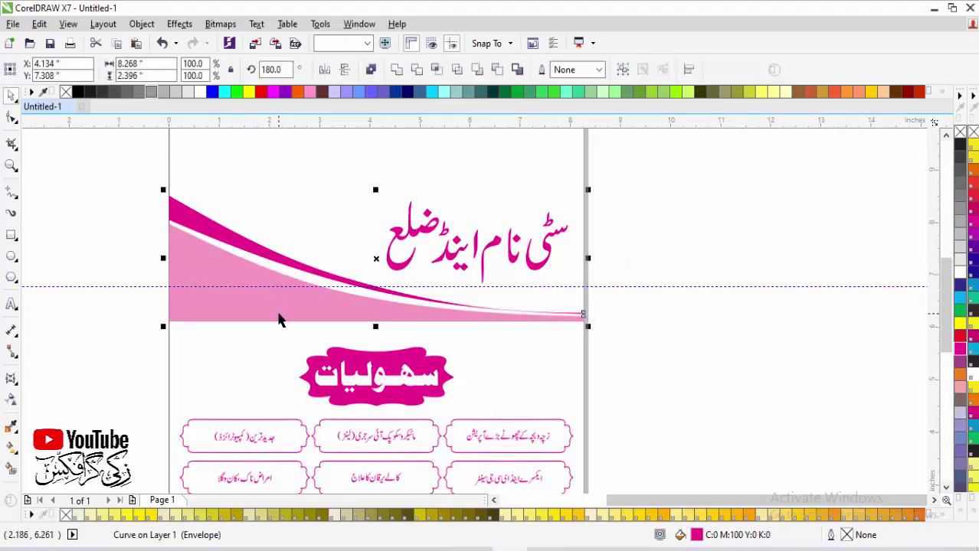
scroll(665, 311, "down", 1)
scroll(651, 313, "down", 1)
Step: Mirror a copy of the pink curve onto the left page and zoom in on both pages
left_click_drag(626, 283, 356, 284)
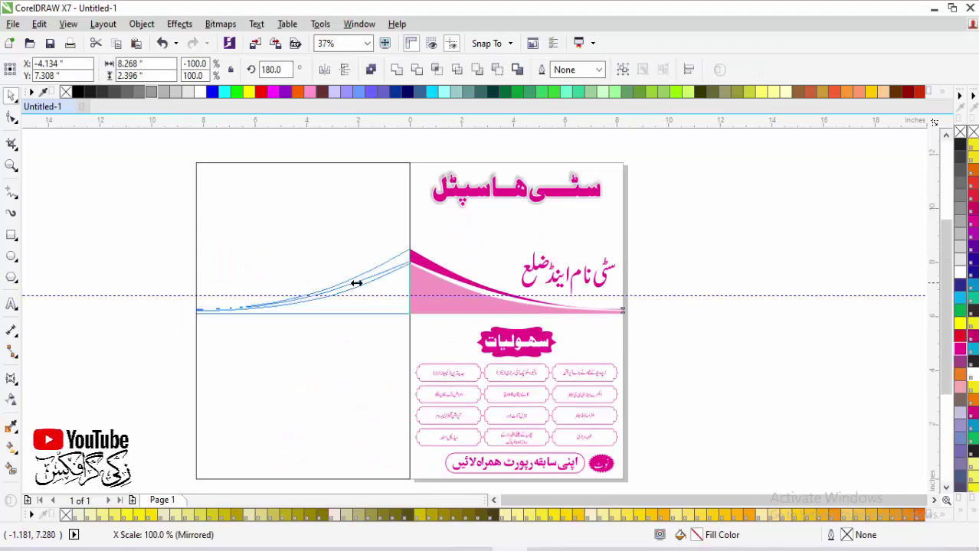
left_click(786, 325)
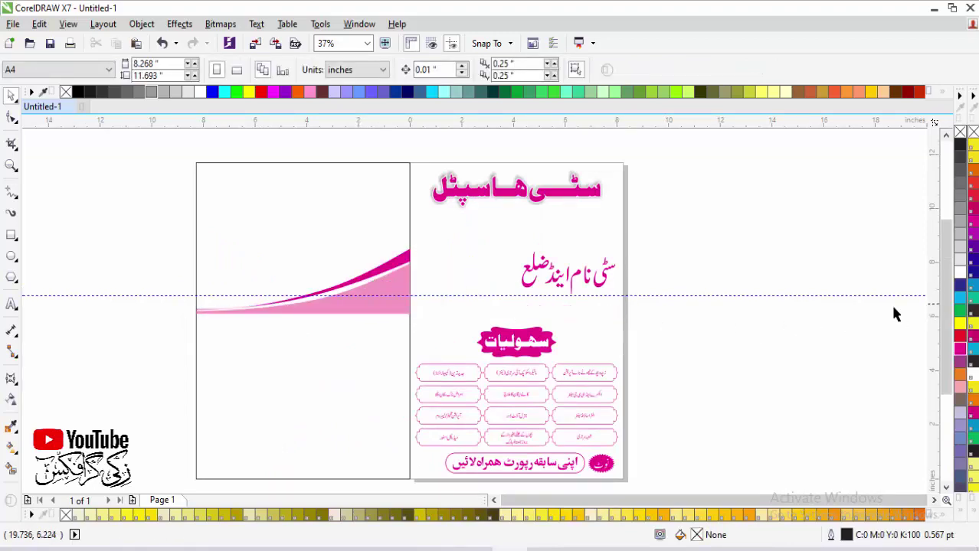
scroll(601, 381, "down", 1)
left_click_drag(601, 376, 601, 376)
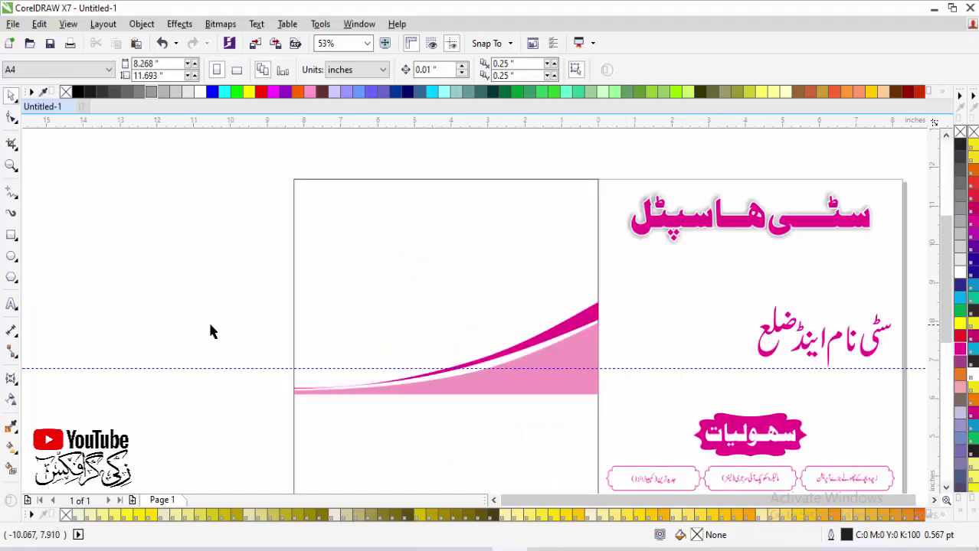
left_click(20, 307)
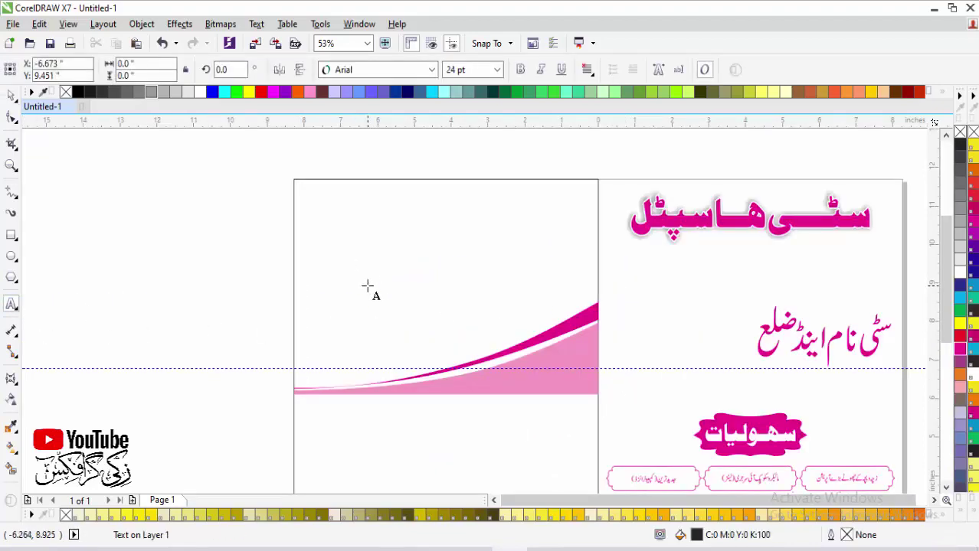
Step: Type the City Hosptal title on the left page, then enlarge it and move it up
left_click(367, 287)
type("city hosptal")
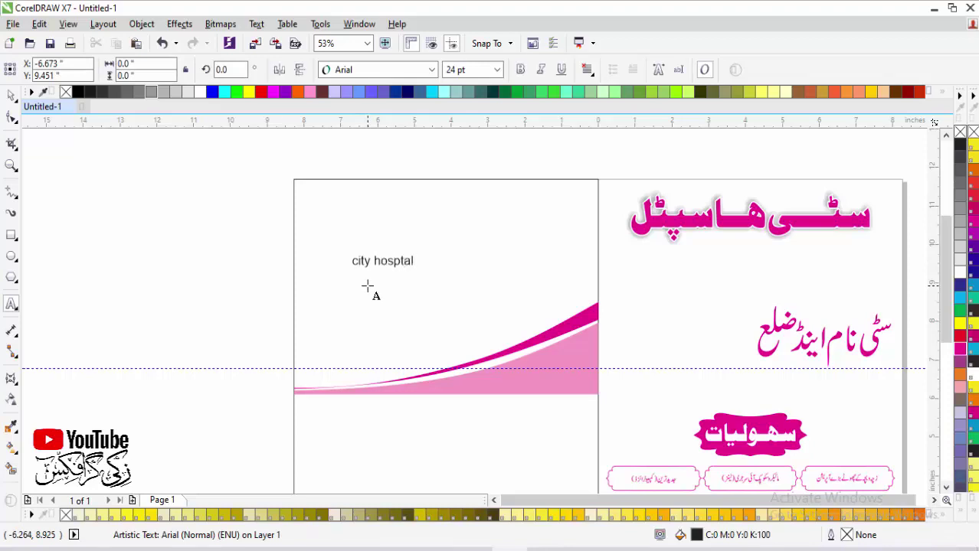
left_click(10, 95)
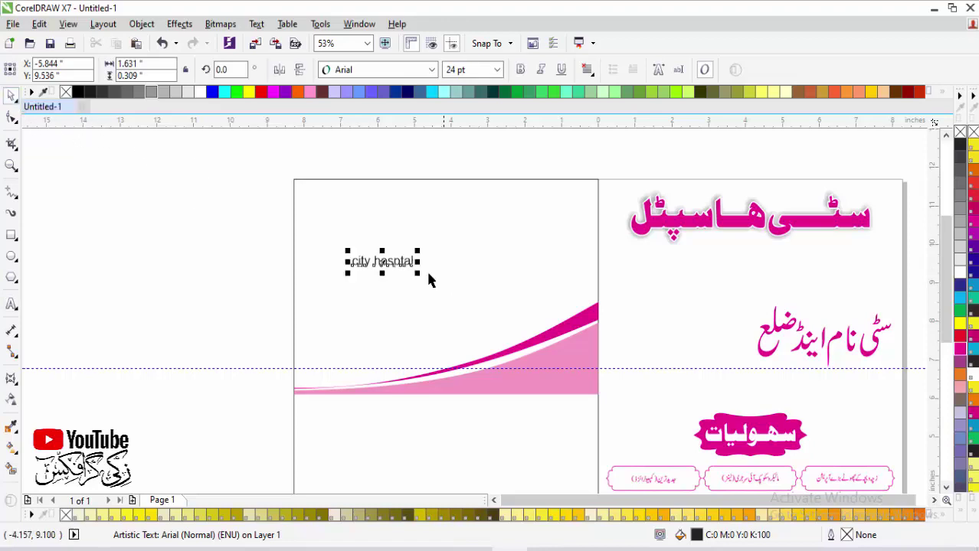
scroll(476, 251, "up", 2)
left_click_drag(319, 285, 515, 244)
left_click_drag(429, 300, 494, 265)
Step: Convert the title to Title Case and set its font to Walbaum OSSSK
key("shift+F3")
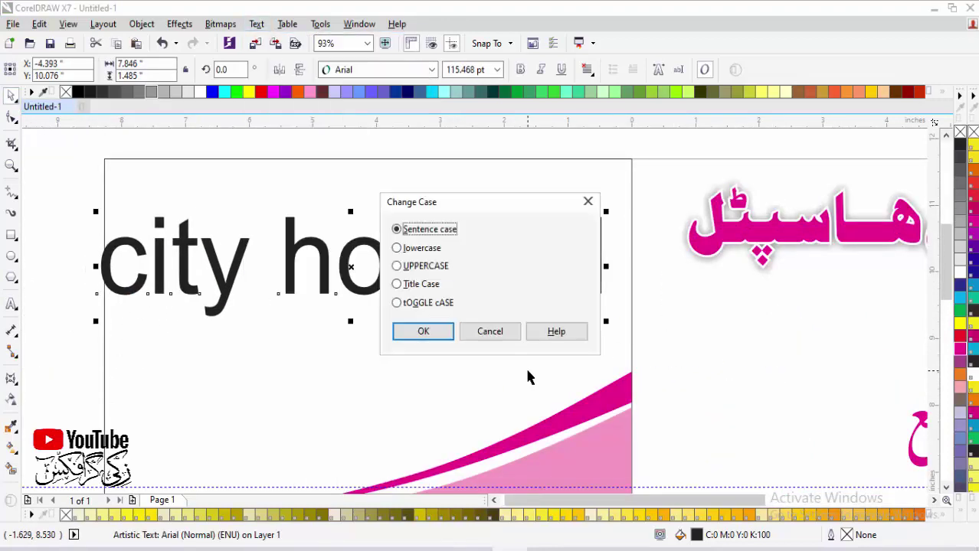
left_click(417, 284)
left_click(425, 331)
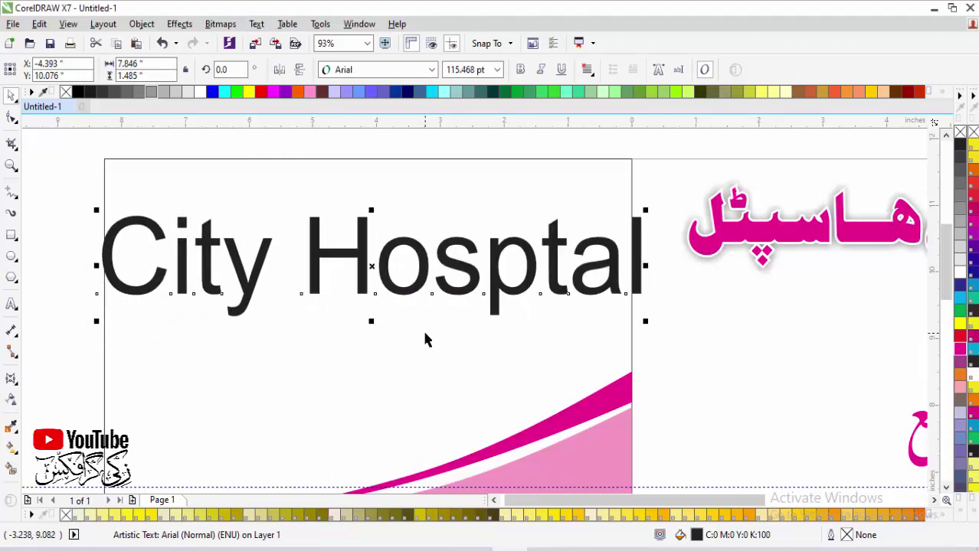
left_click(386, 69)
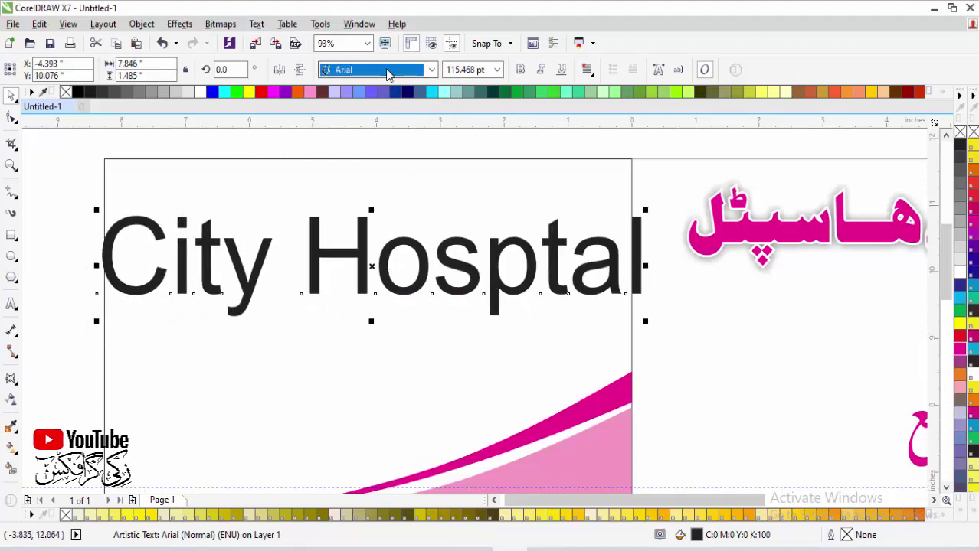
left_click(390, 71)
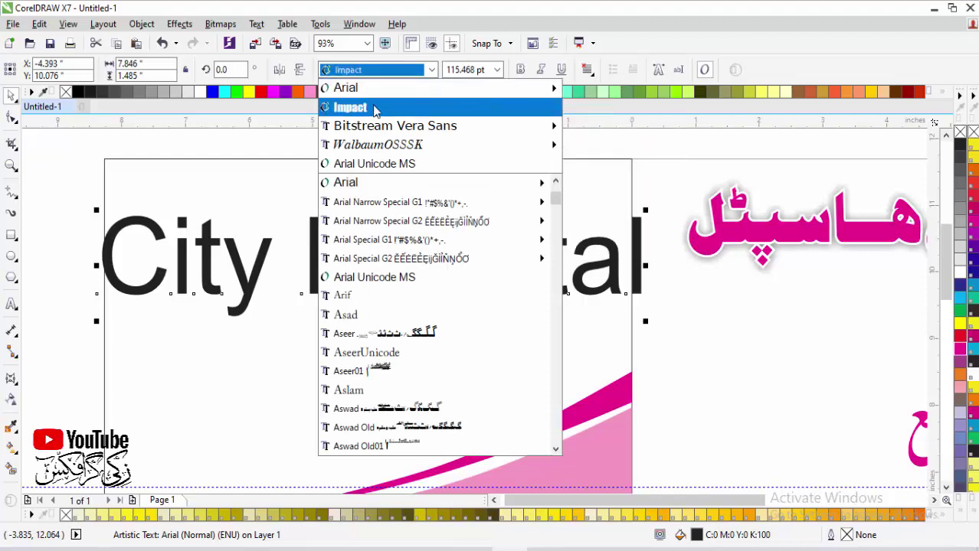
left_click(376, 144)
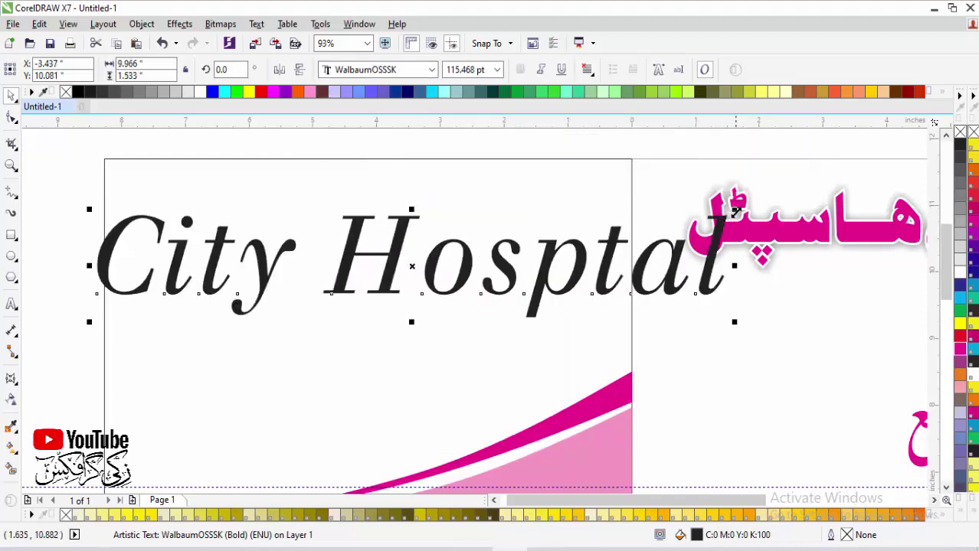
Step: Shrink the title and centre it horizontally at the top of the page
left_click_drag(735, 211, 548, 191)
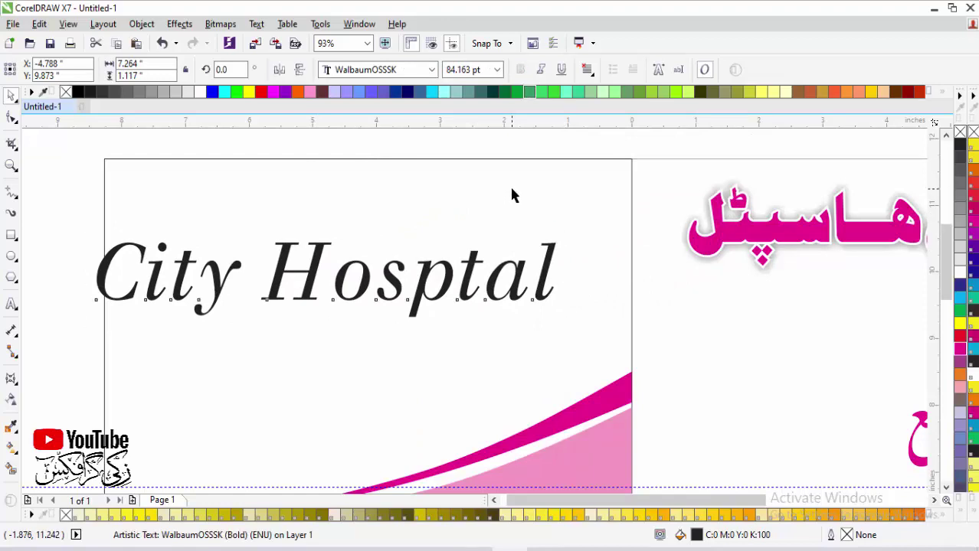
left_click(513, 195, "shift")
key("c")
key("Escape")
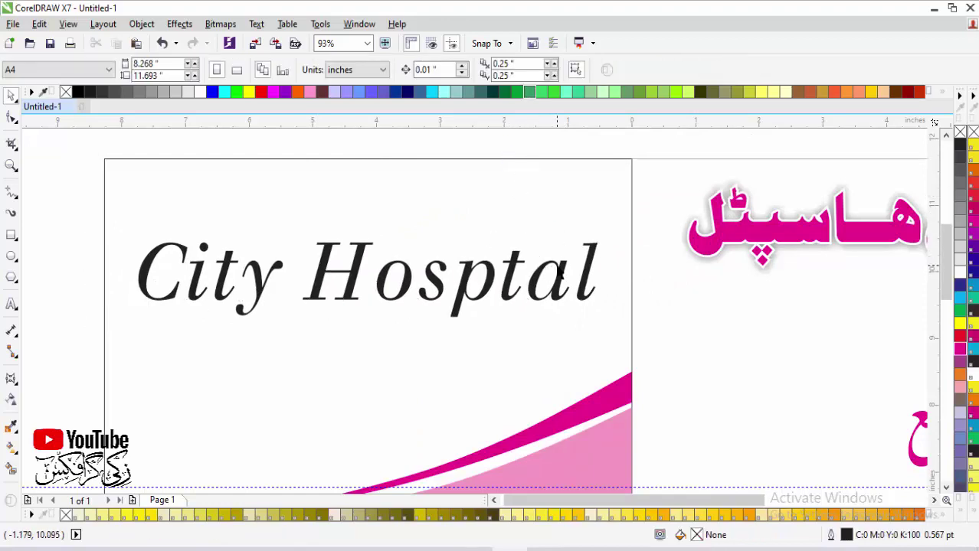
left_click(560, 273)
left_click(484, 244, "shift")
key("e")
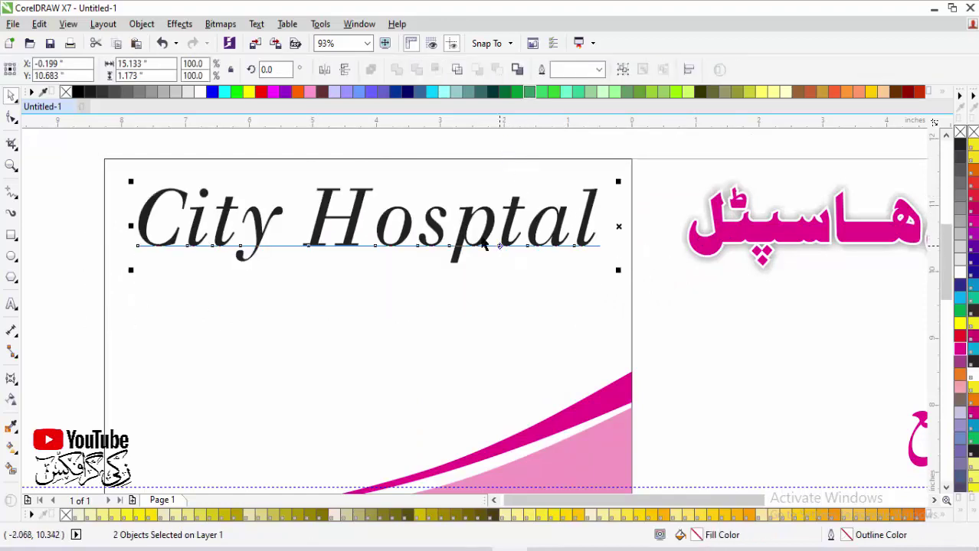
Step: Fill the City Hosptal title with magenta
left_click(361, 229)
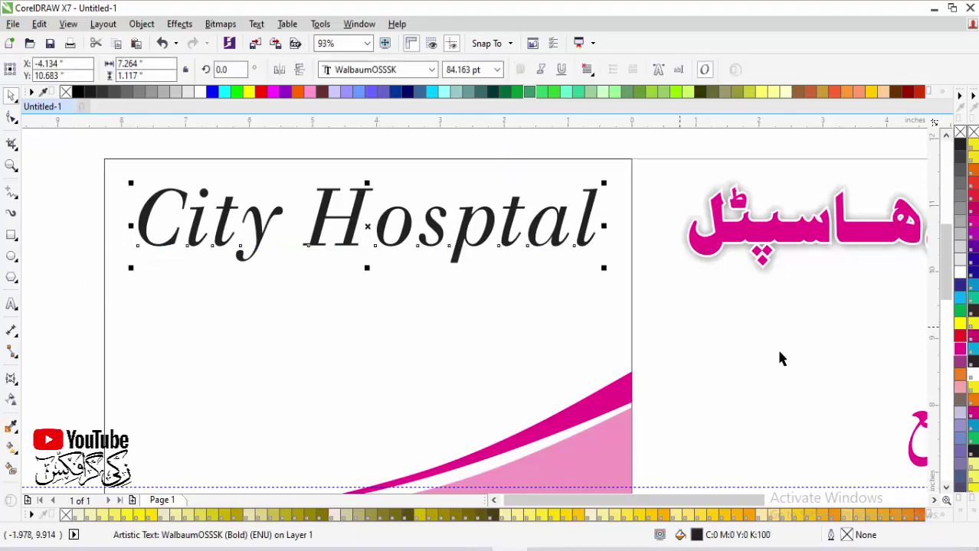
left_click(960, 348)
scroll(601, 349, "down", 3)
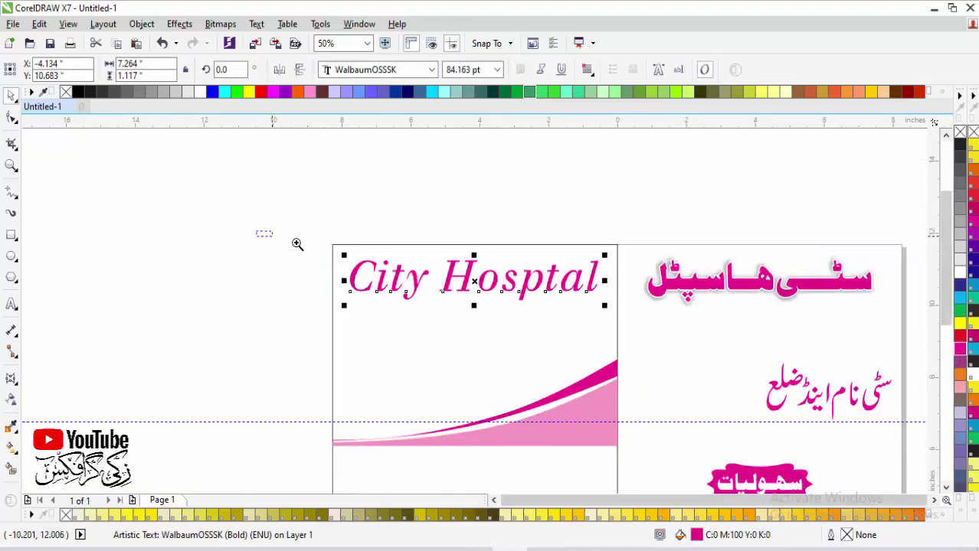
left_click_drag(297, 244, 690, 463)
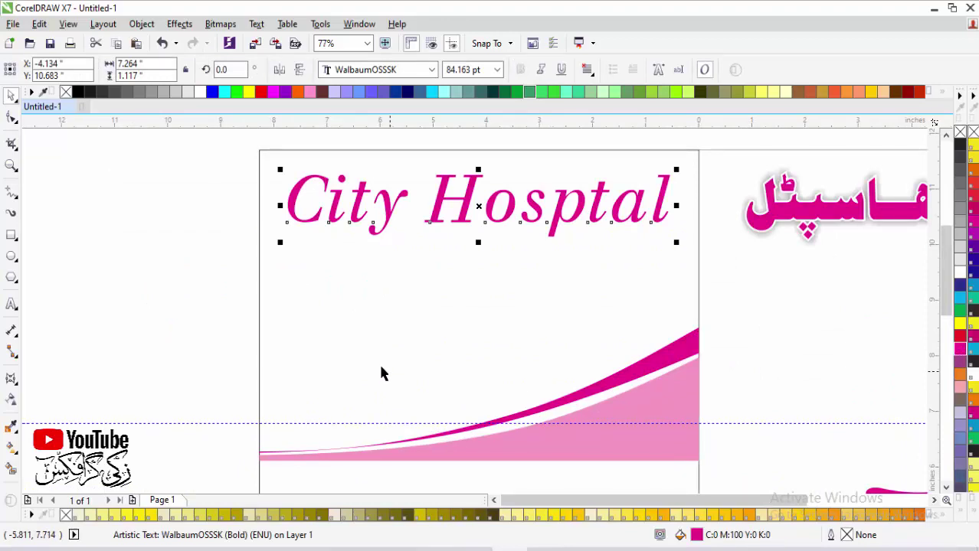
left_click(13, 305)
Step: Type the City Name District line and the phone number 123456786 below the title
left_click(374, 324)
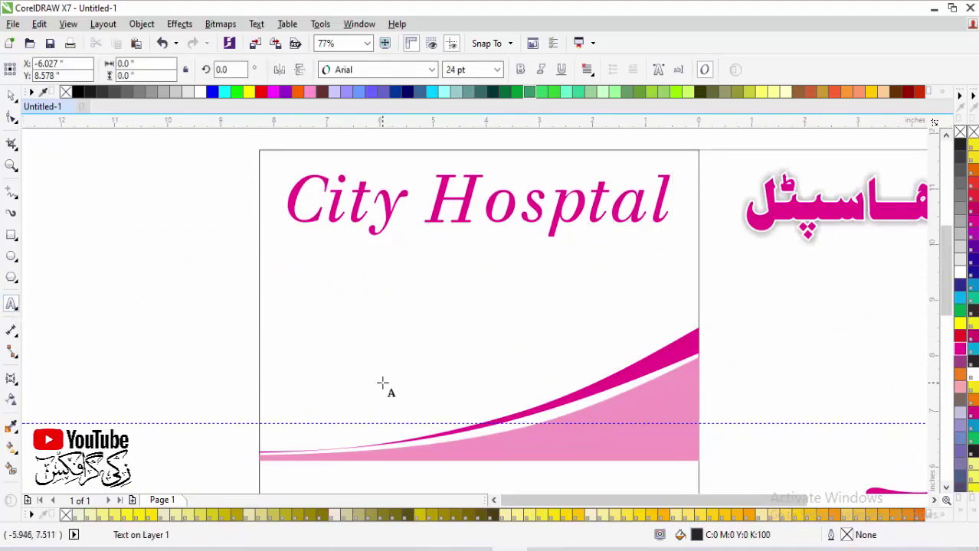
type("city na")
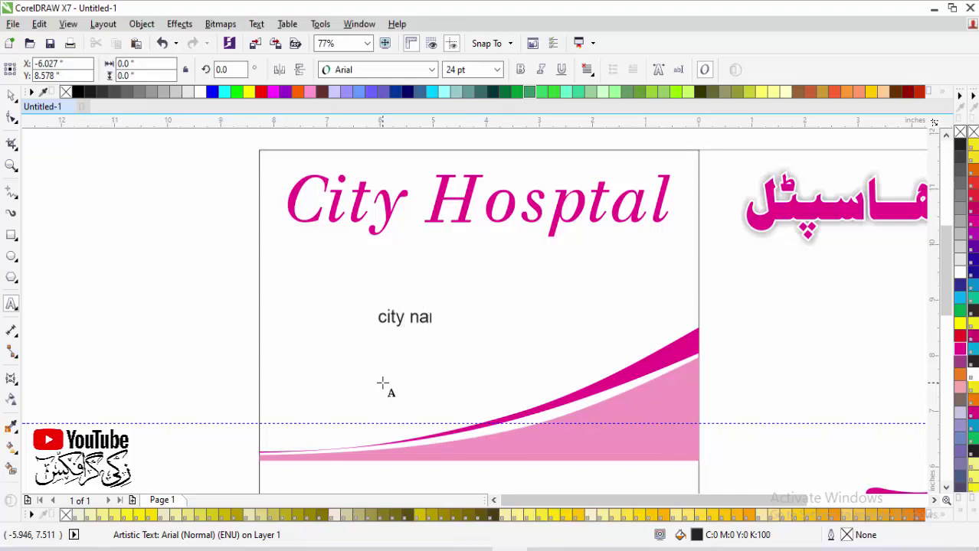
type("me district")
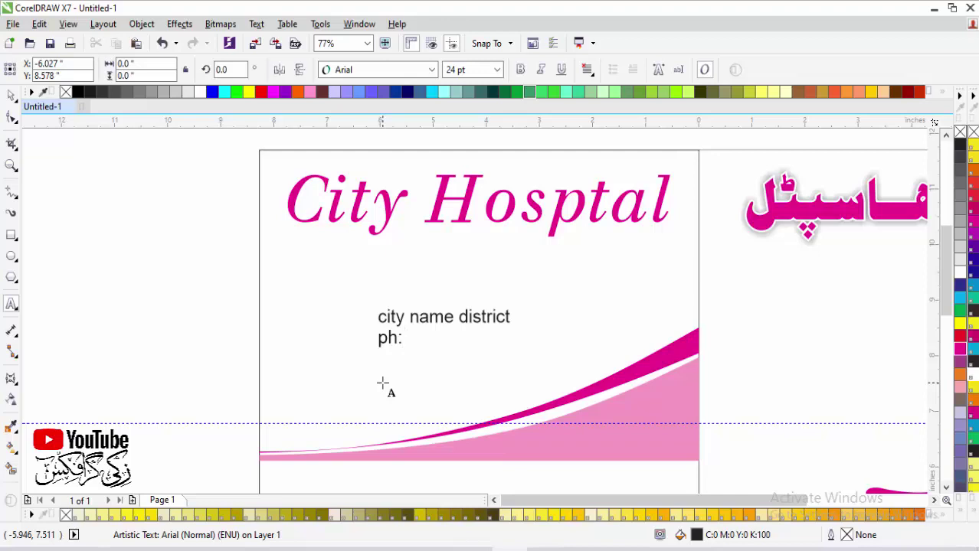
type("12345678687")
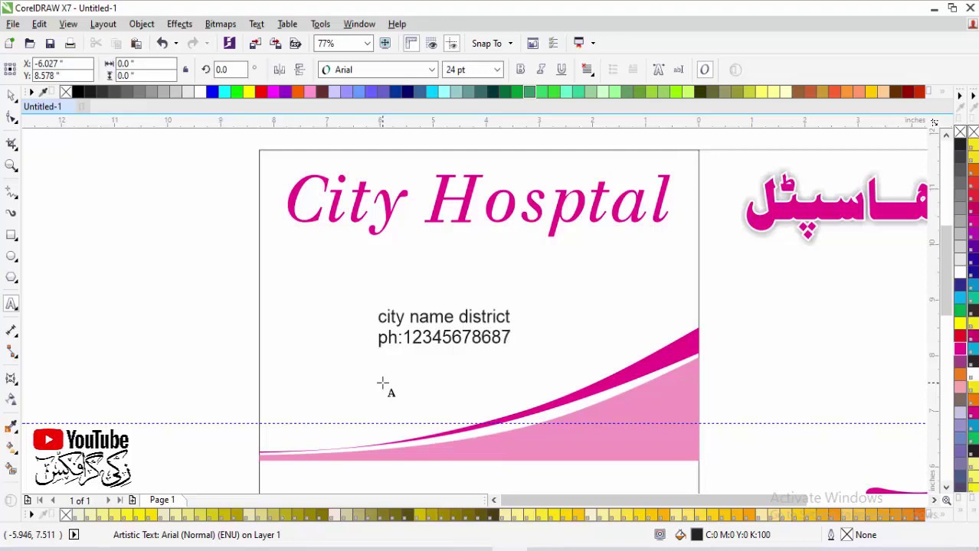
key("ctrl+space")
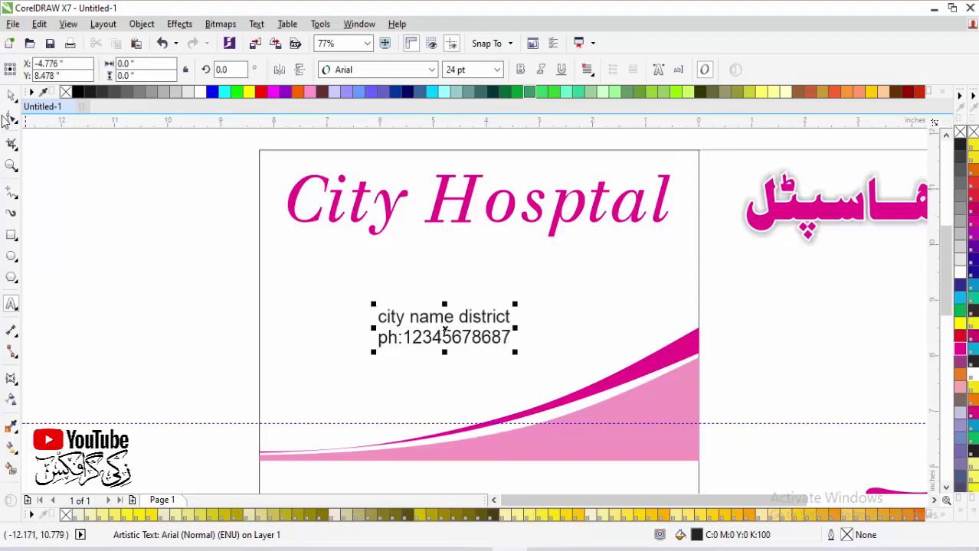
Step: Apply Title Case to the address text, then move it near the curve and enlarge it
key("shift+F3")
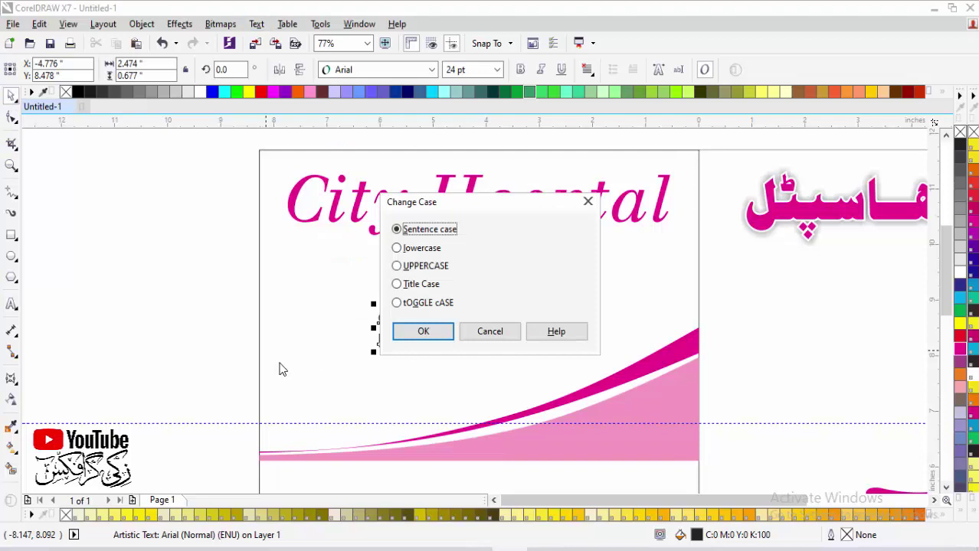
left_click(431, 284)
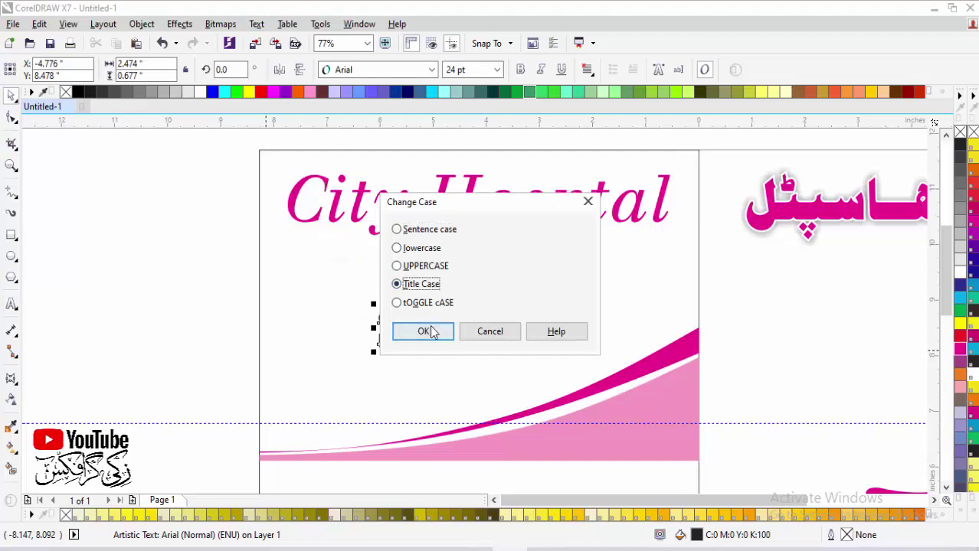
left_click(433, 332)
key("Escape")
left_click_drag(375, 378, 339, 420)
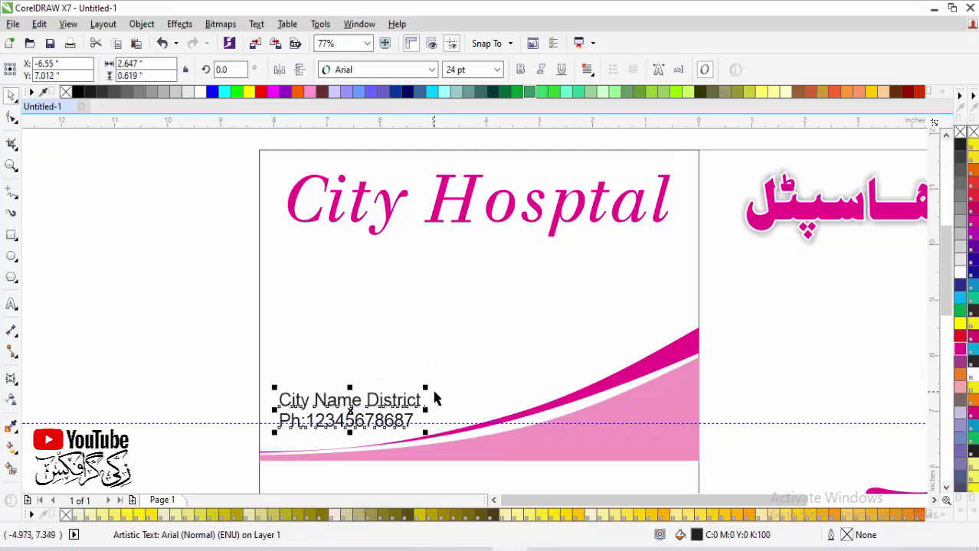
left_click_drag(425, 388, 470, 377)
Step: Set the address text to Bitstream Vera Sans in magenta and shrink it slightly
scroll(452, 433, "up", 4)
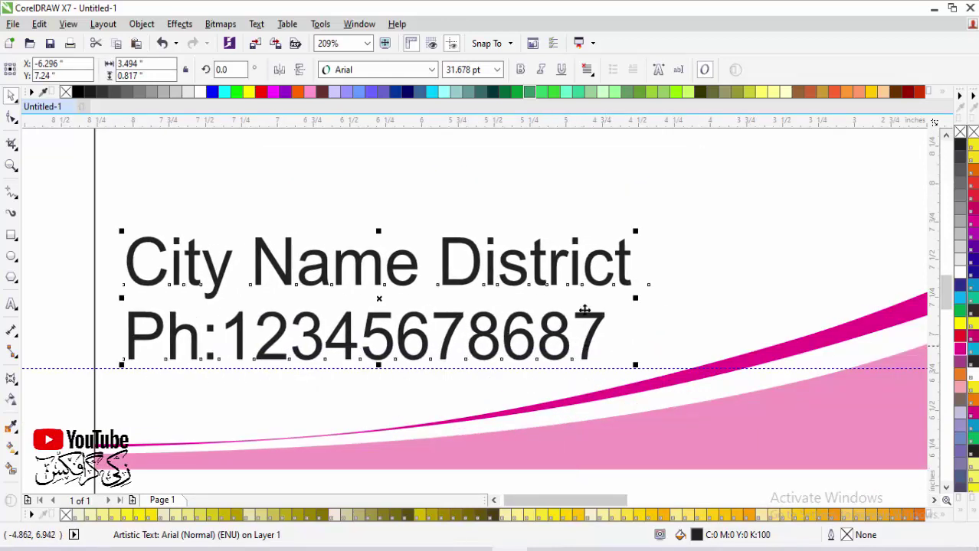
left_click(431, 70)
left_click(400, 144)
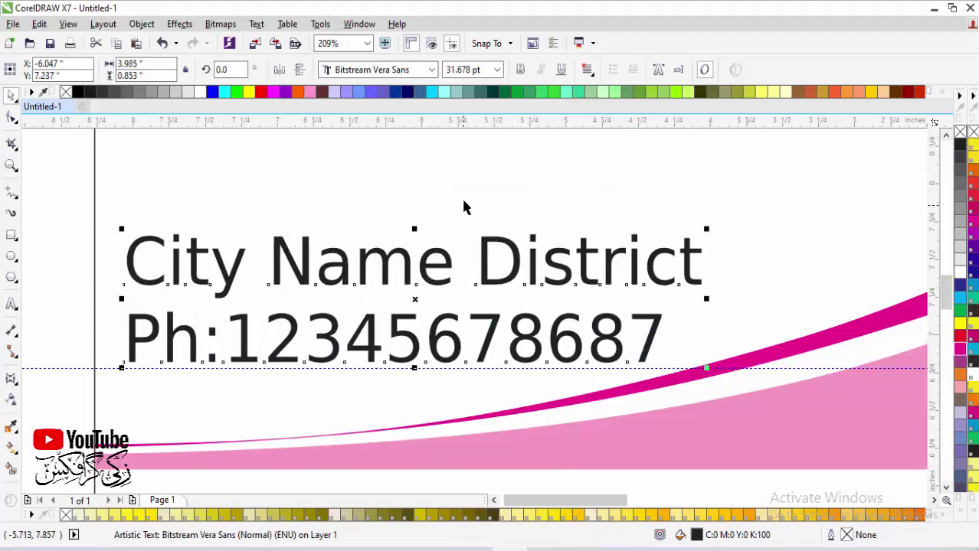
left_click(971, 336)
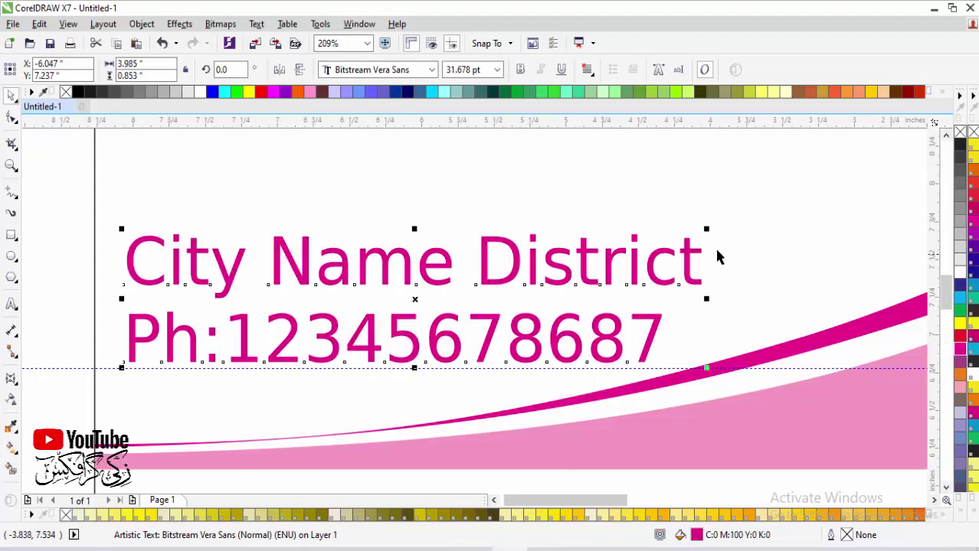
left_click_drag(706, 230, 658, 240)
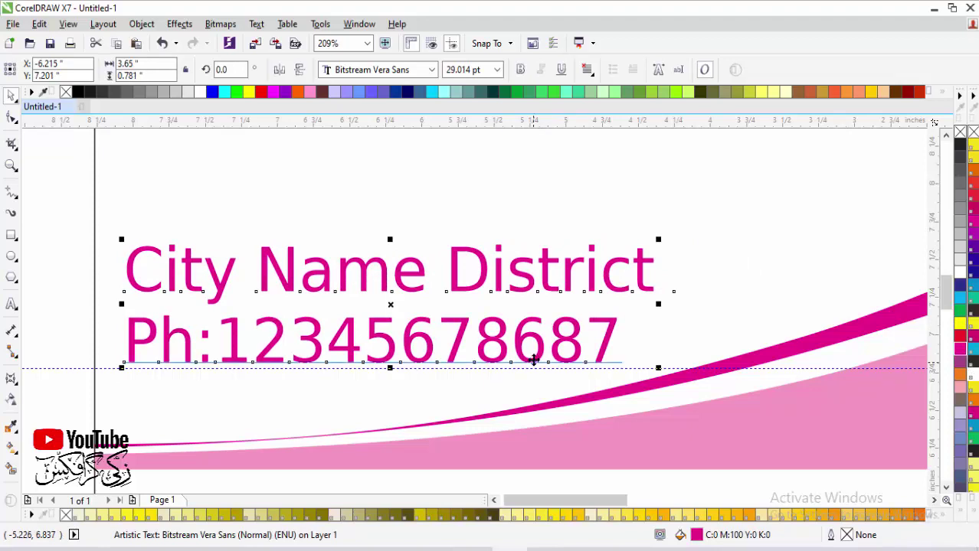
Step: Centre the phone number line under the City Name District text
left_click(612, 317)
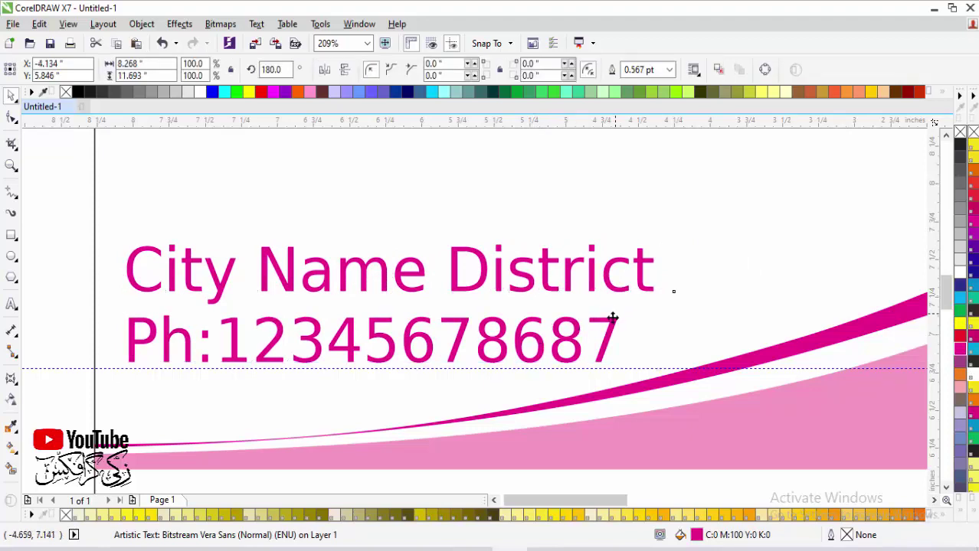
left_click(613, 316)
left_click(603, 295, "shift")
key("c")
left_click(704, 321)
scroll(602, 332, "down", 1)
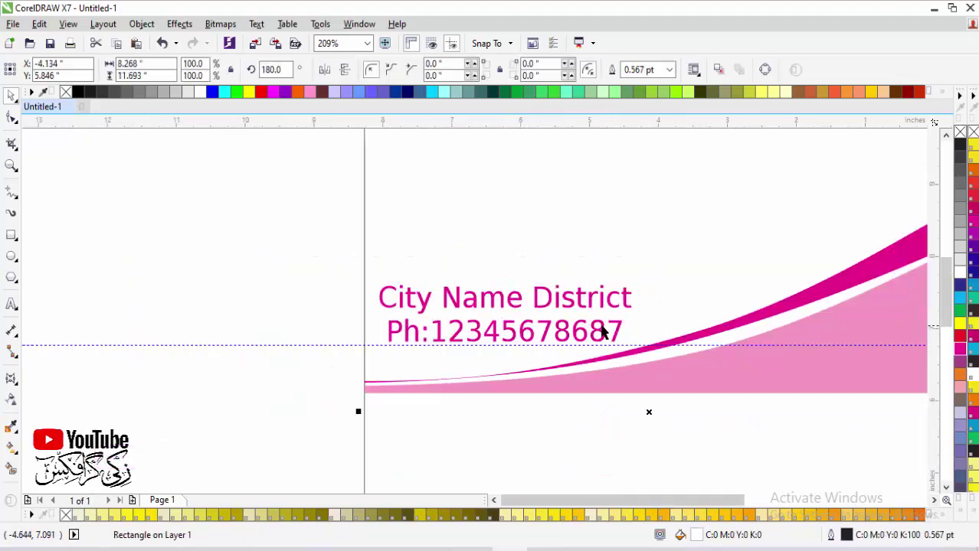
scroll(602, 332, "down", 3)
scroll(673, 305, "up", 2)
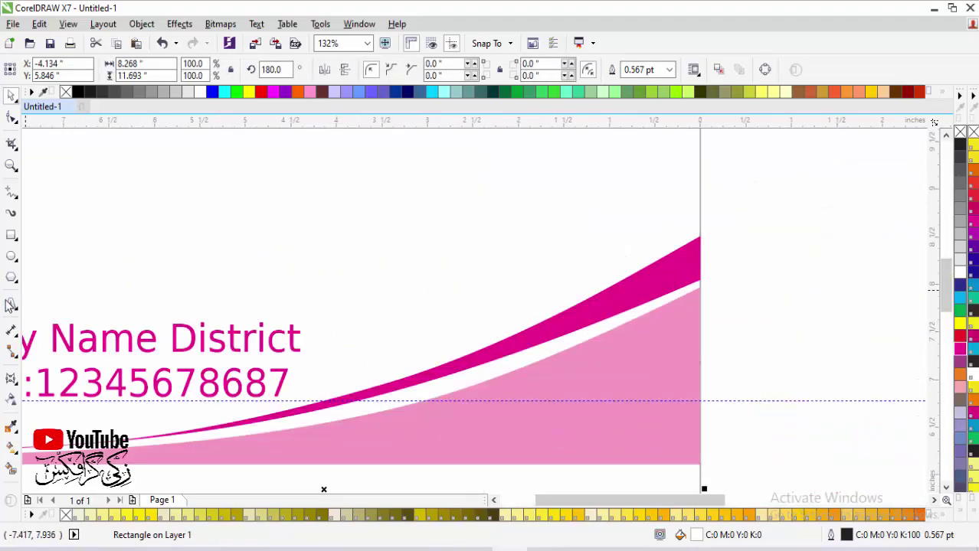
left_click(11, 305)
left_click(319, 266)
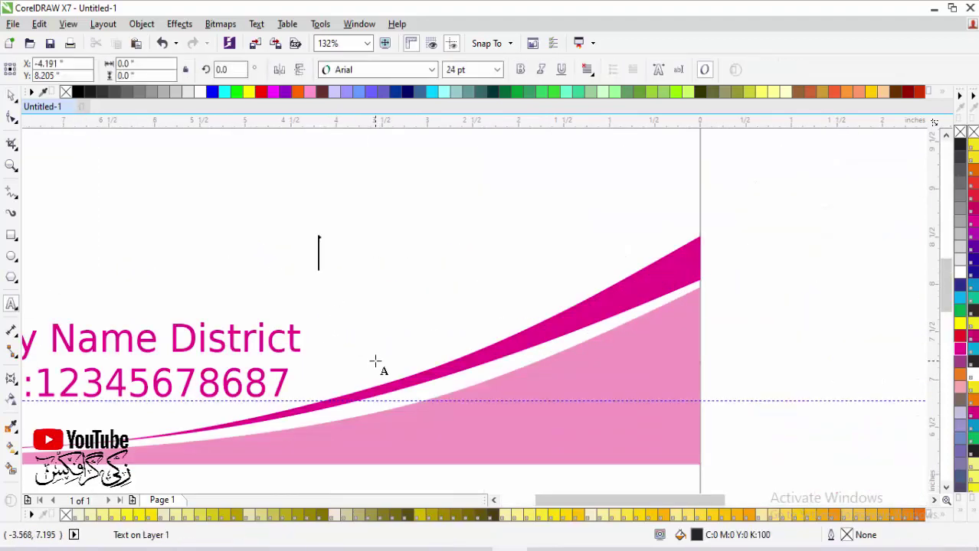
Step: Type the slogan 'we care your health' and set it in Bitstream Vera Sans
type("we ca")
type("r")
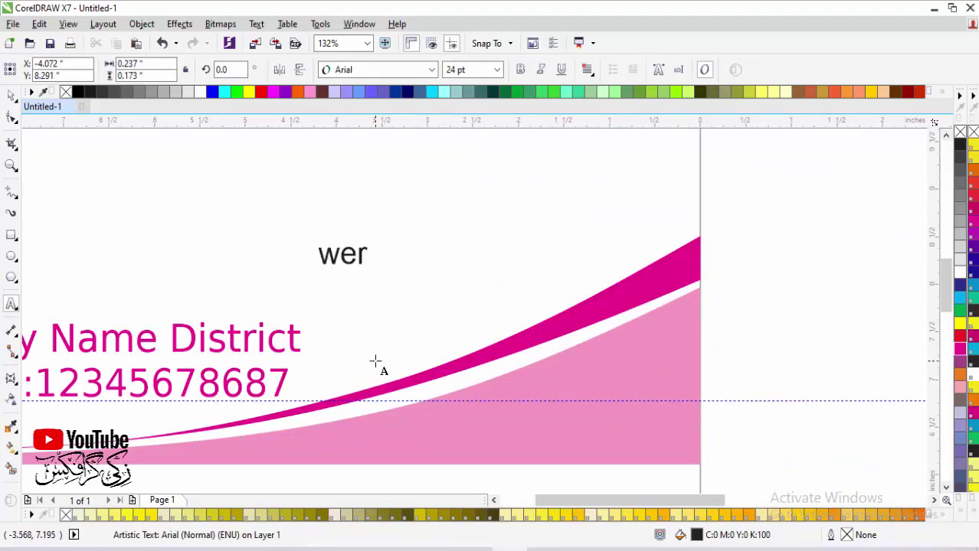
key("BackSpace")
type("care ")
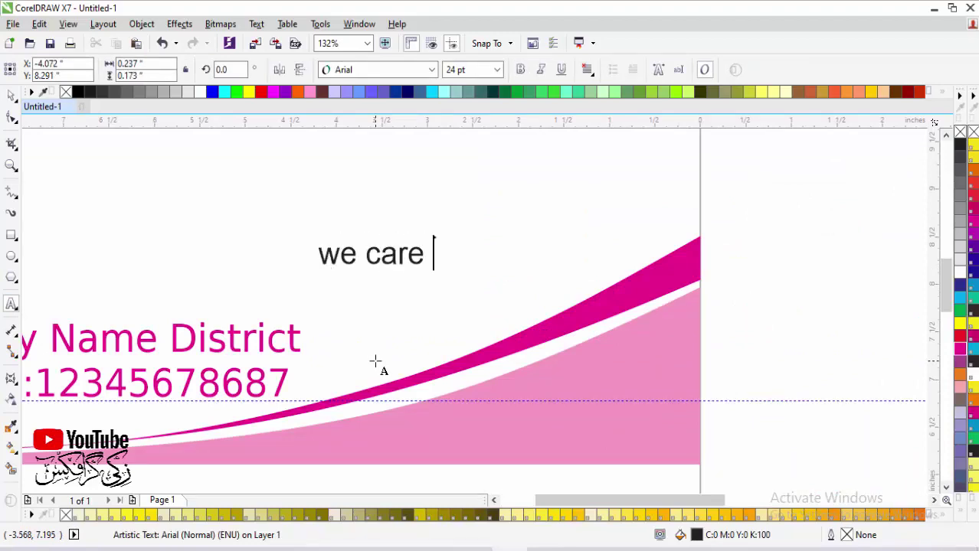
type("your heal")
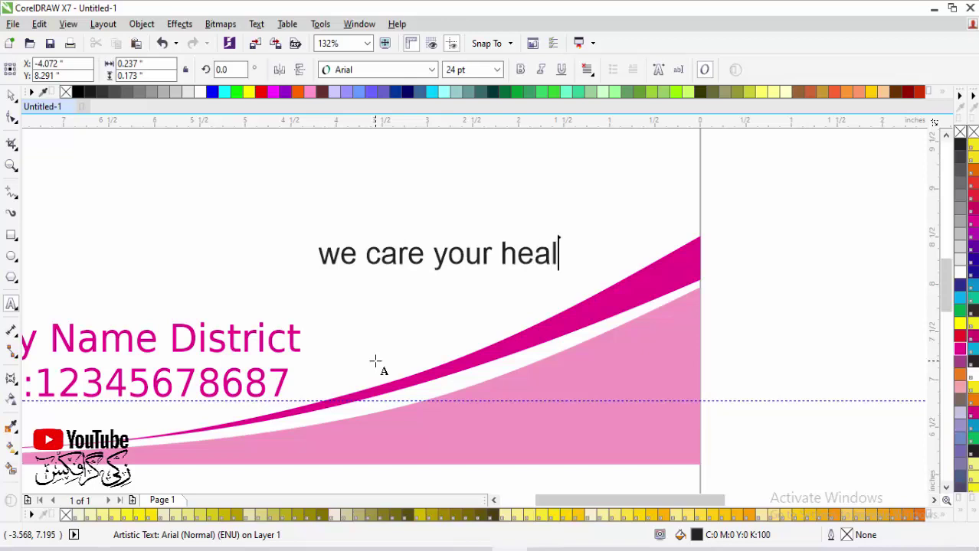
type("th")
key("ctrl+space")
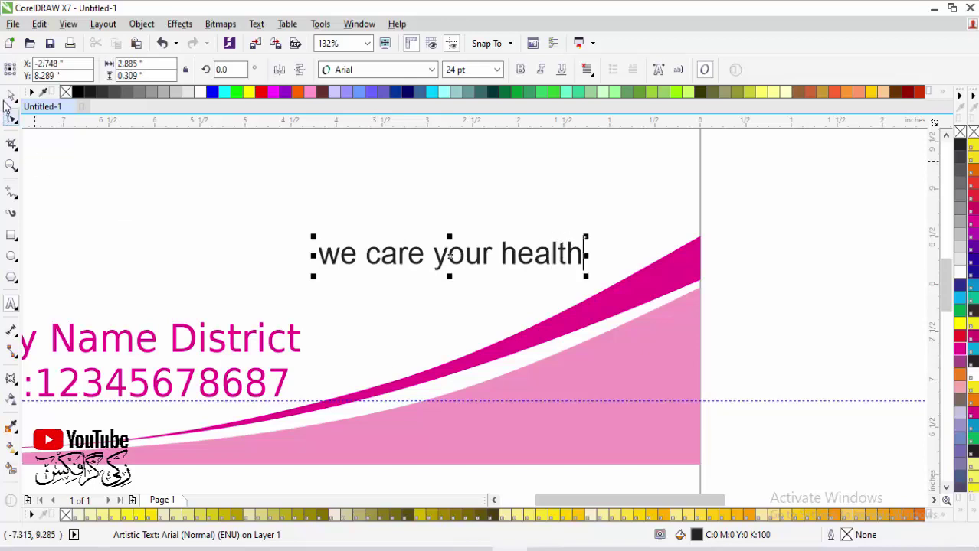
left_click(399, 75)
left_click(432, 69)
left_click(415, 102)
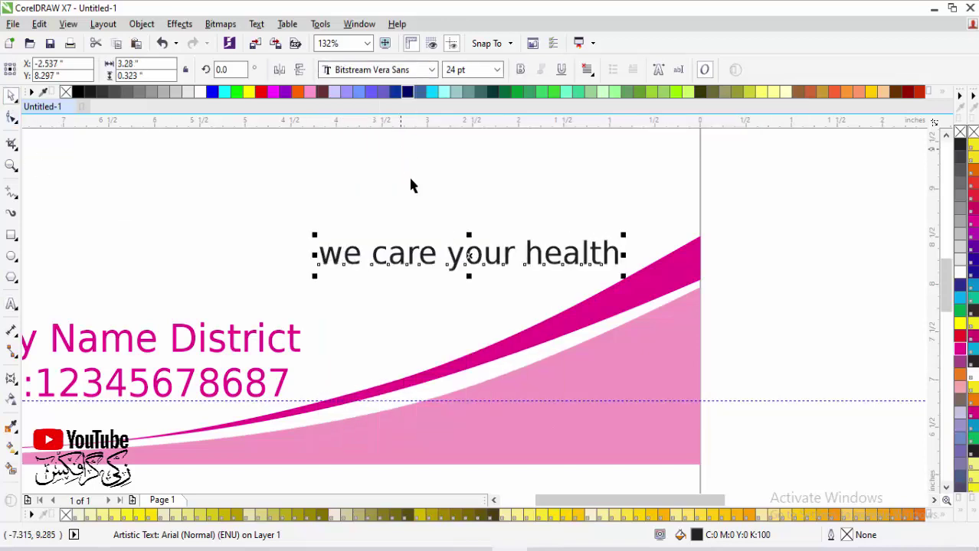
Step: Convert the slogan to Title Case and nudge it slightly down and right
key("shift+F3")
left_click(397, 284)
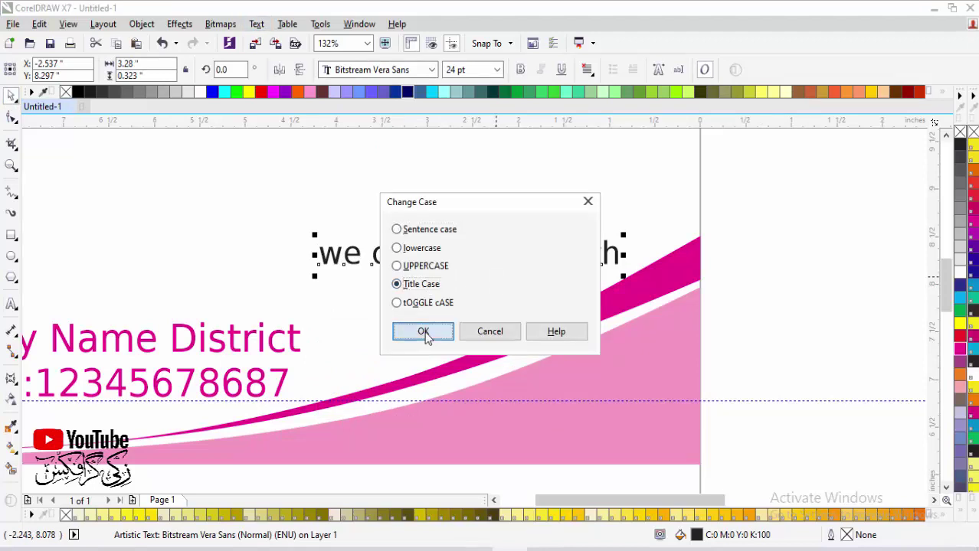
left_click(423, 331)
left_click_drag(518, 262, 526, 283)
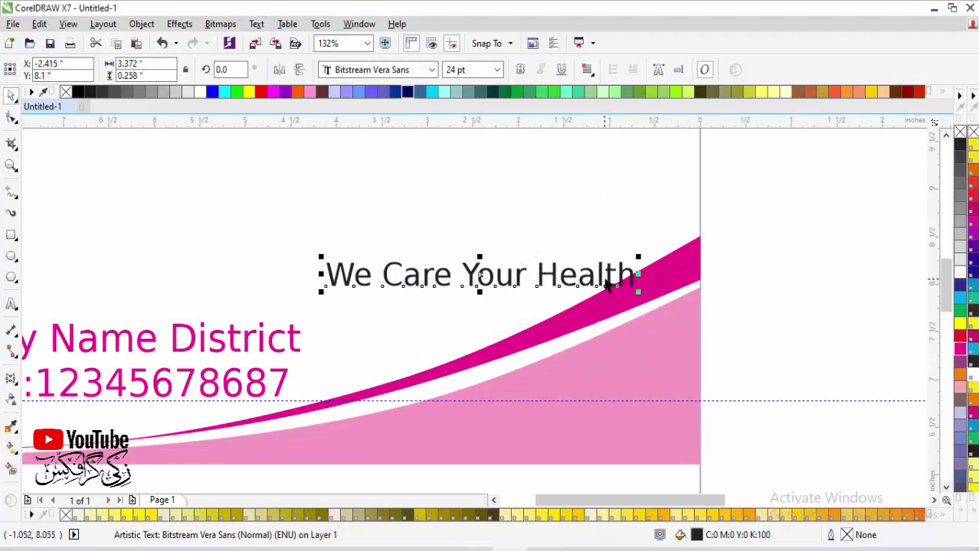
Step: Bend the slogan with a single-arc envelope and tilt it about 20 degrees
left_click(12, 379)
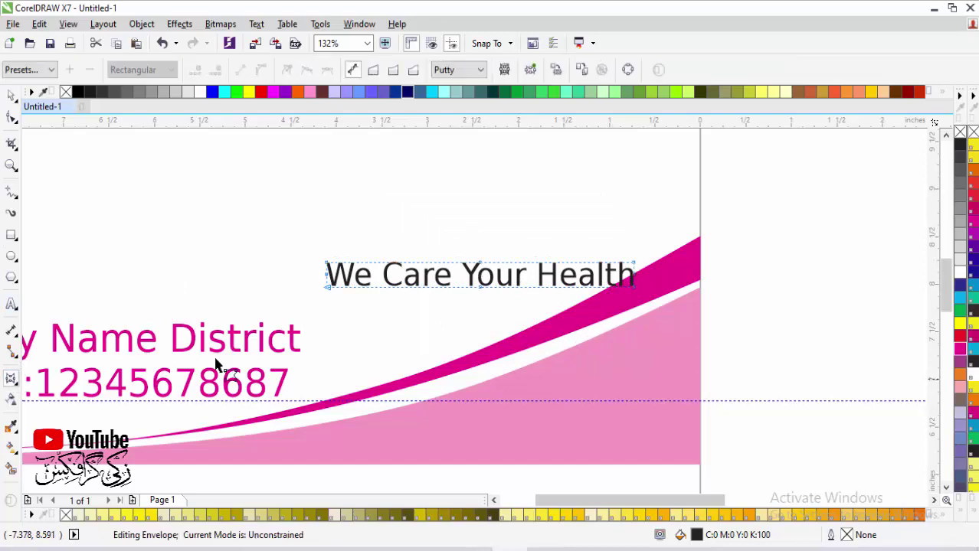
left_click(390, 71)
left_click_drag(481, 270, 484, 291)
key("space")
left_click(607, 285)
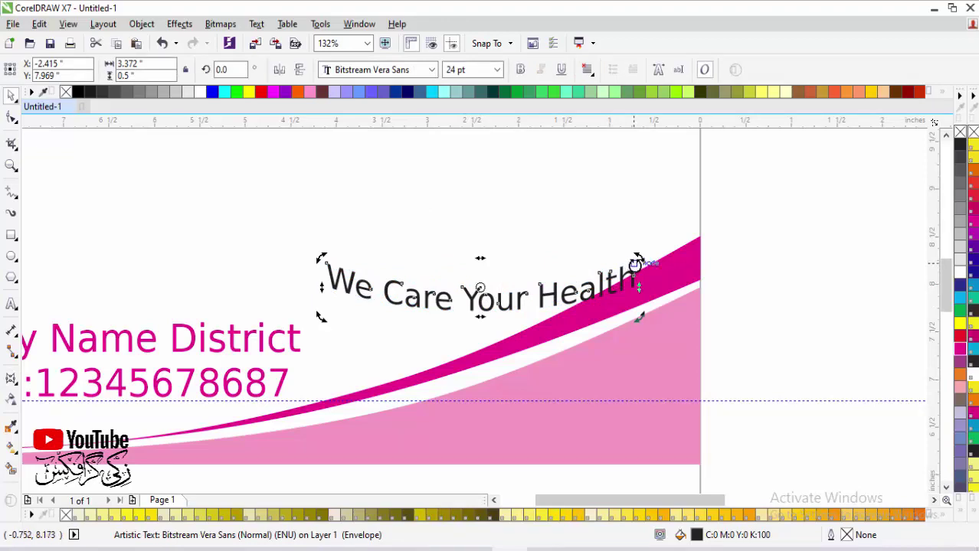
left_click_drag(634, 264, 620, 198)
Step: Colour the slogan magenta and position it just above the pink curve
left_click(792, 295)
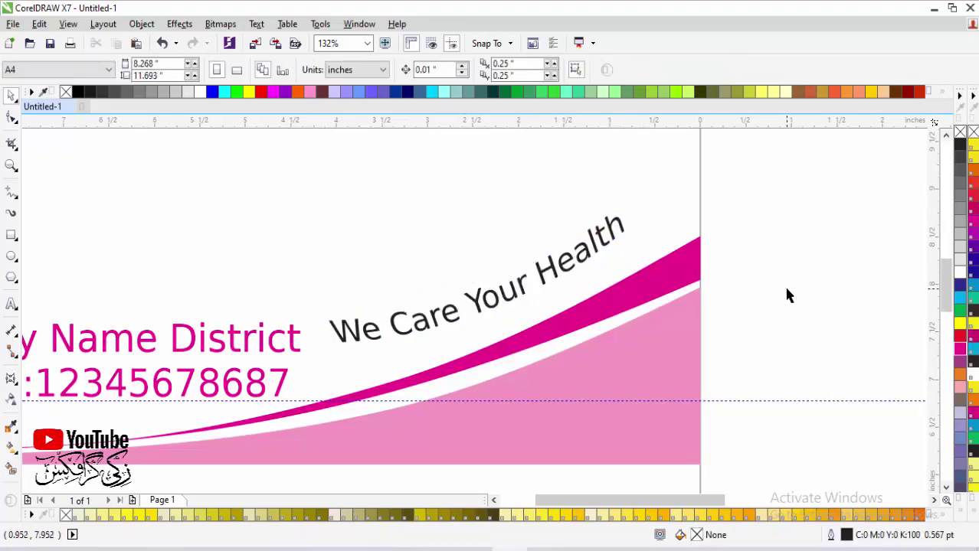
mouse_move(606, 251)
left_mouse_down()
mouse_move(656, 243)
mouse_move(646, 245)
left_mouse_up()
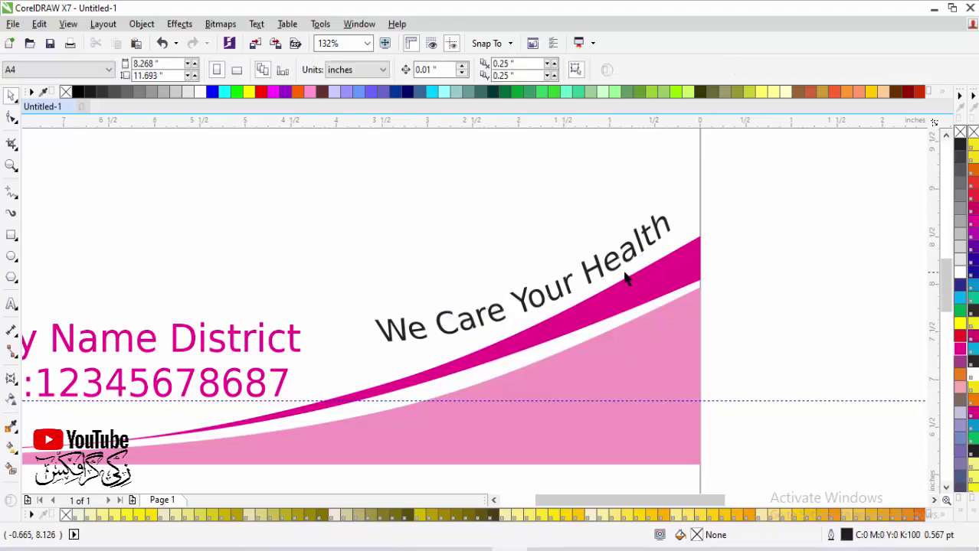
left_click(619, 273)
left_click(960, 351)
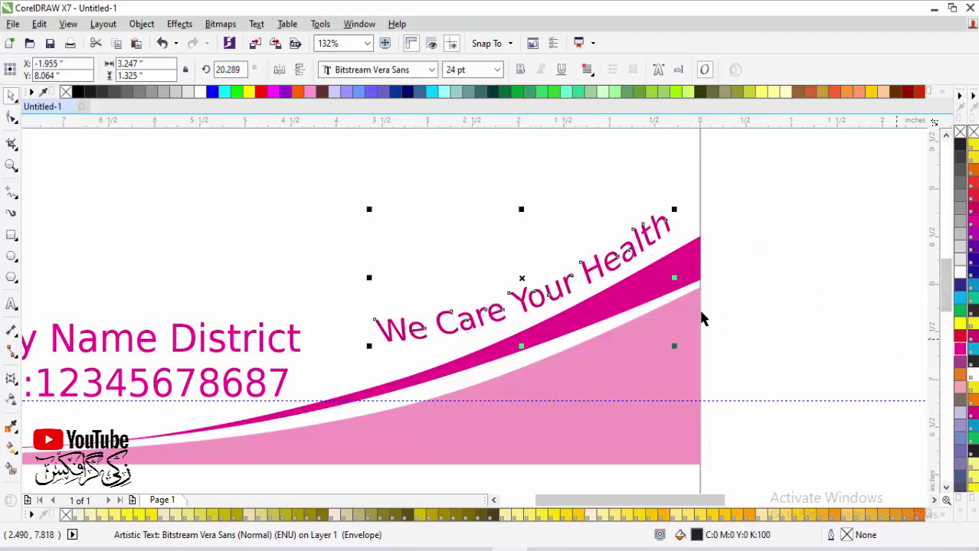
left_click_drag(602, 273, 597, 264)
Step: Make the We Care Your Health slogan bold
left_click(580, 238)
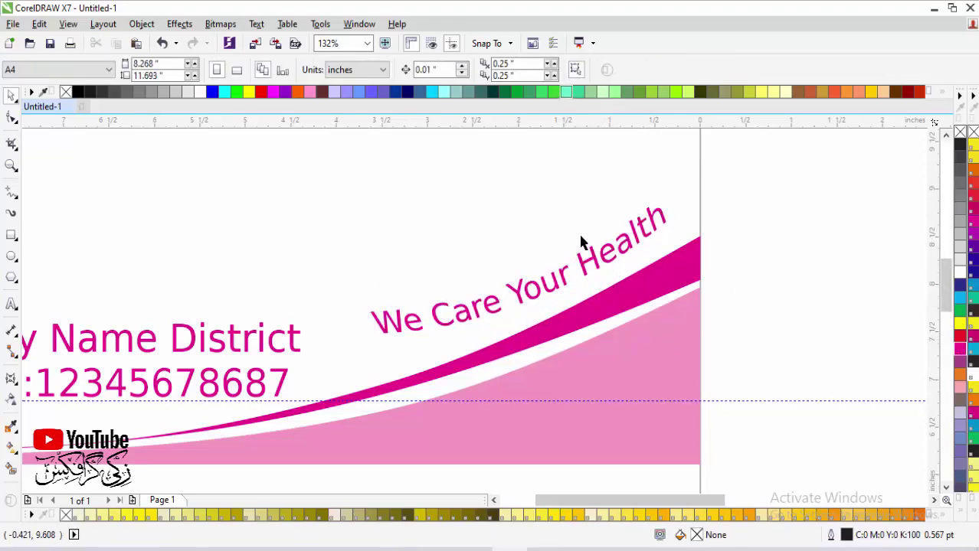
left_click(590, 264)
left_click(520, 70)
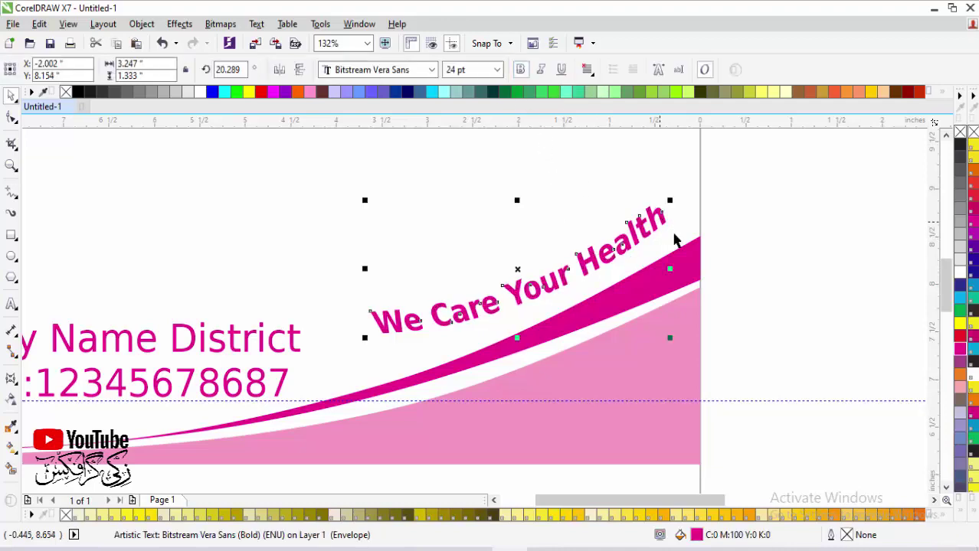
key("Escape")
scroll(695, 323, "down", 4)
scroll(602, 393, "up", 1)
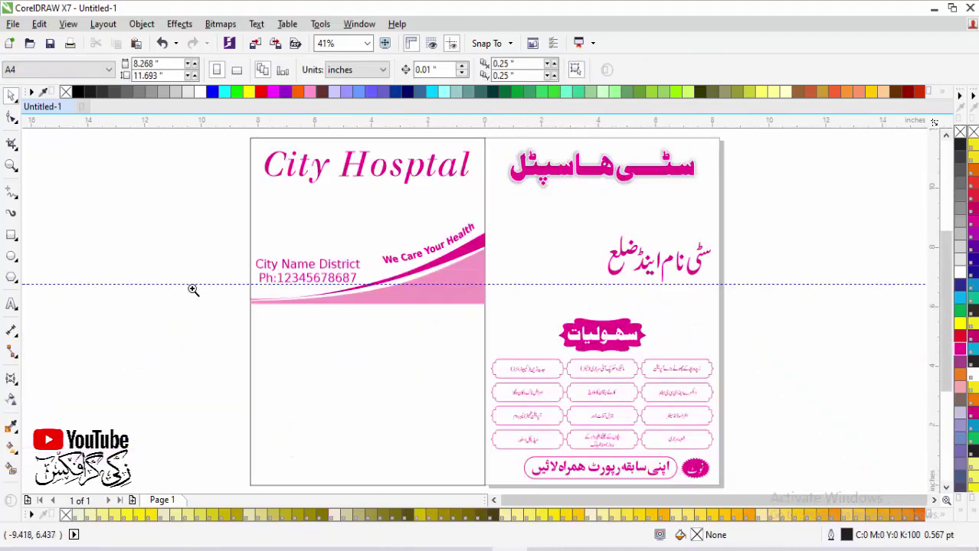
Step: Type the patient's name, age, address and sex labels on the blank back page
left_click_drag(181, 283, 540, 477)
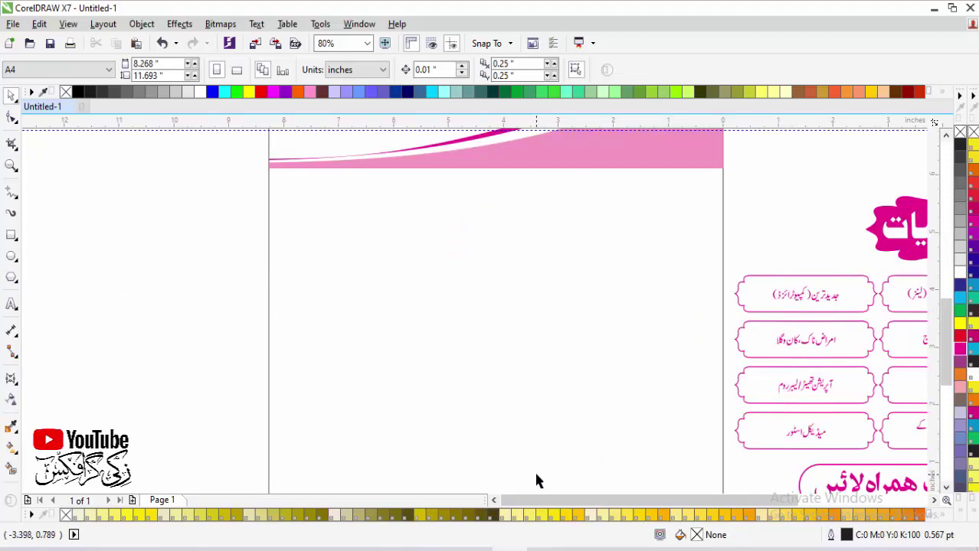
right_click(477, 383)
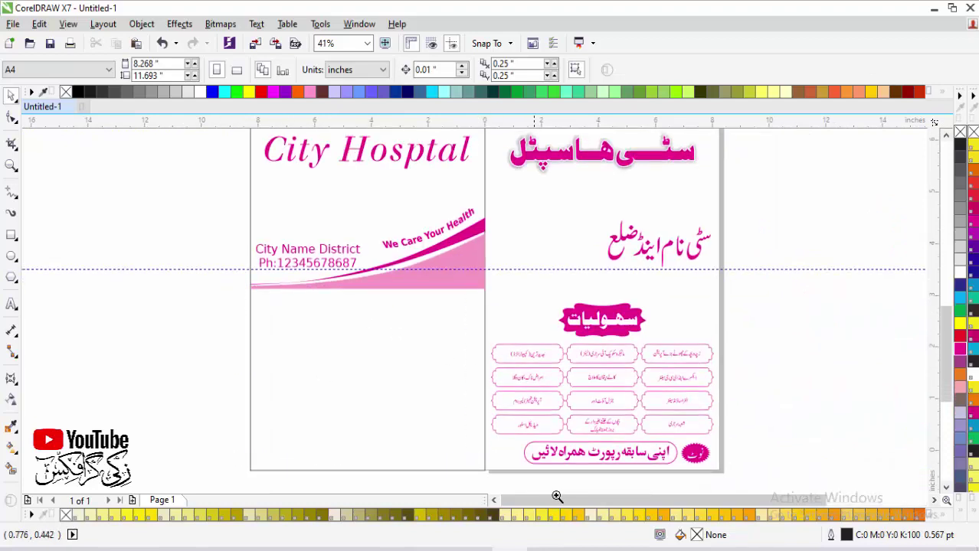
scroll(261, 498, "up", 2)
left_click(11, 305)
left_click(376, 280)
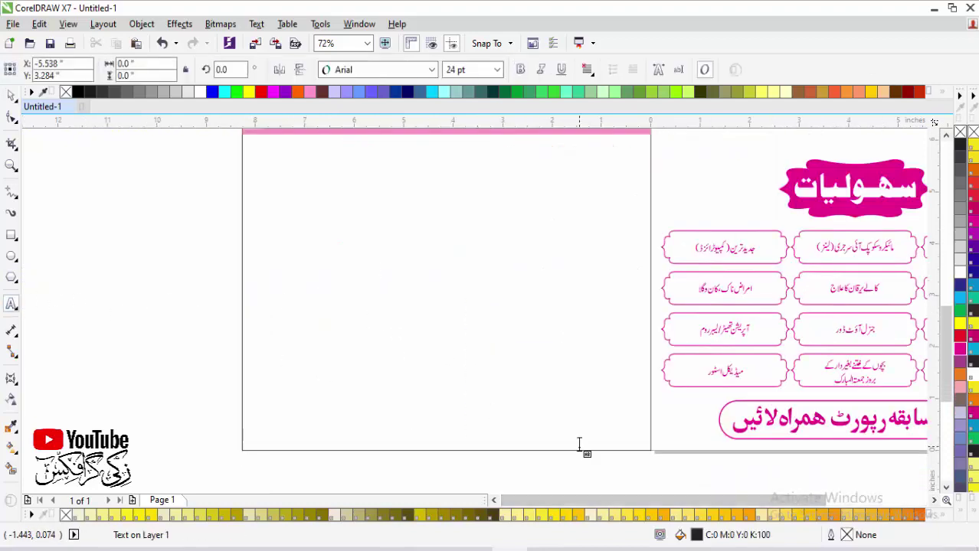
type("pat")
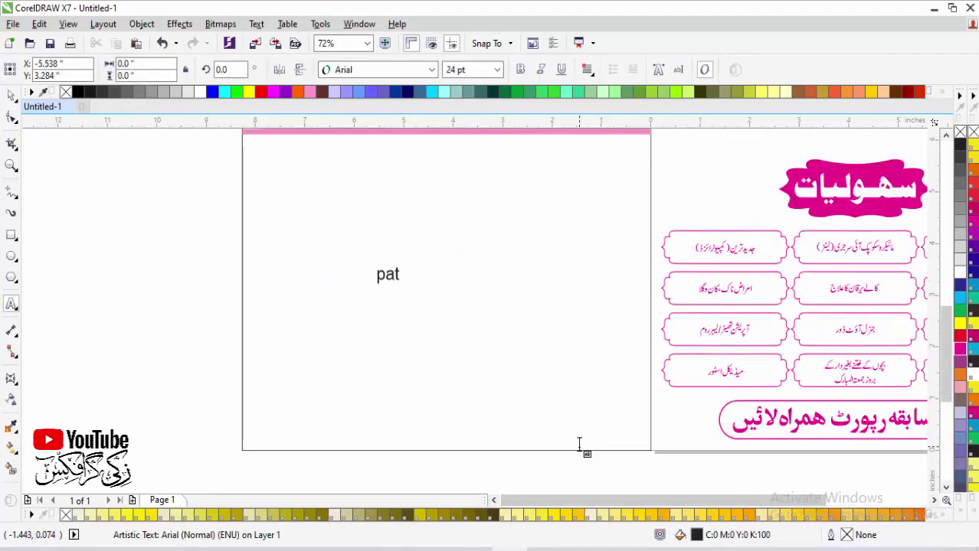
type("ient")
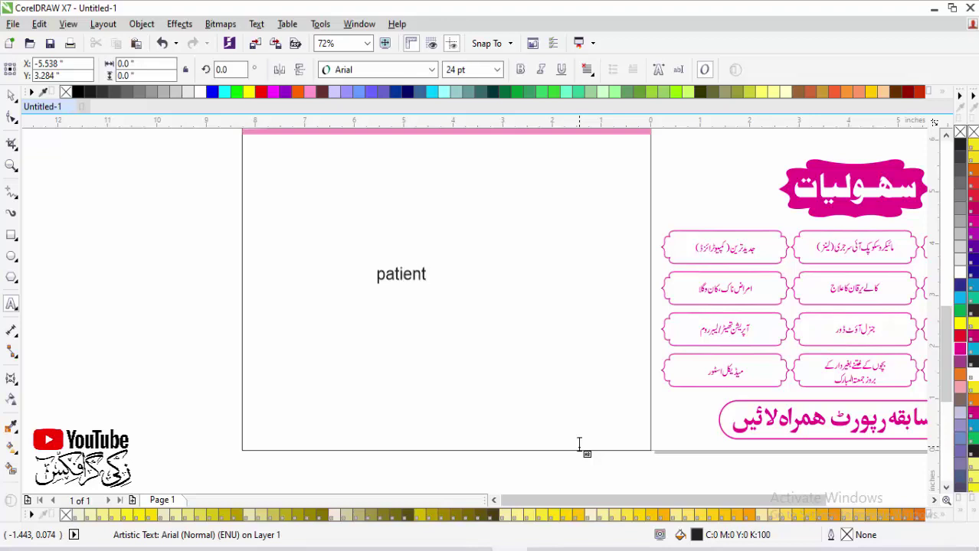
type("'s ")
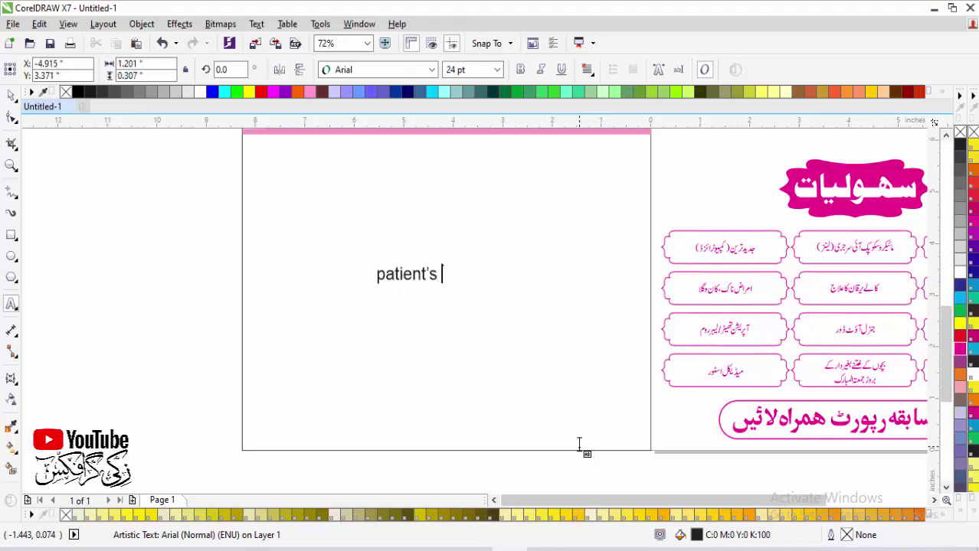
type("name ")
type("age:")
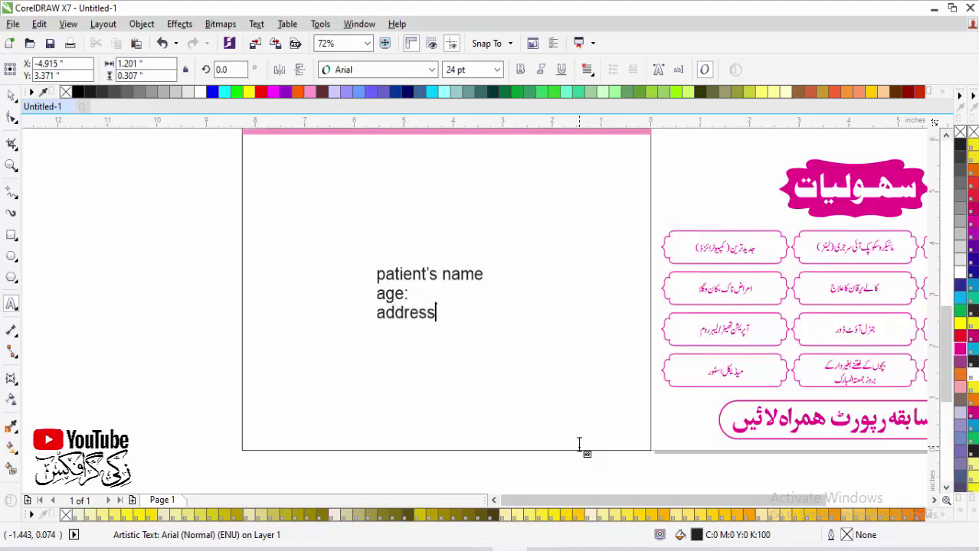
type("sex:")
Step: Convert the labels to Title Case and move them to the page's upper left
left_click(485, 274)
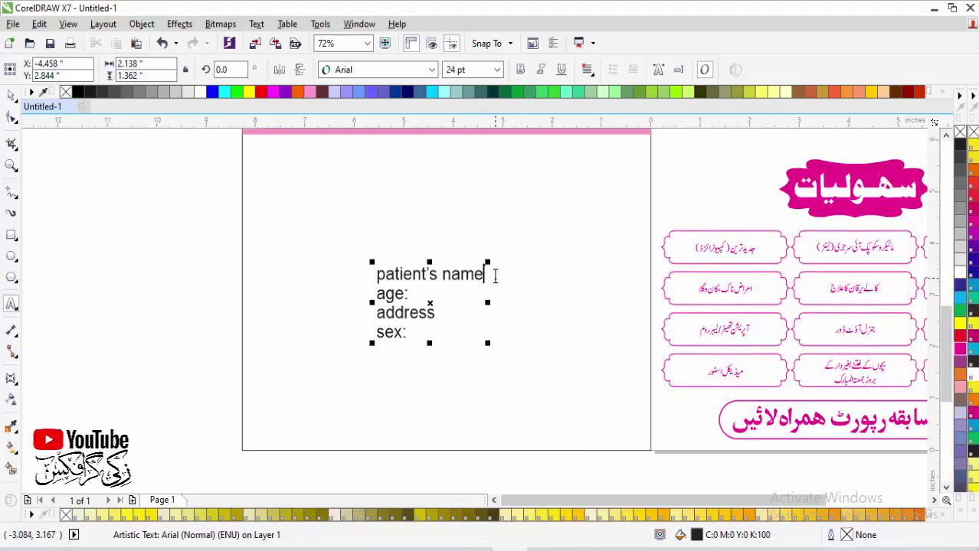
left_click(11, 95)
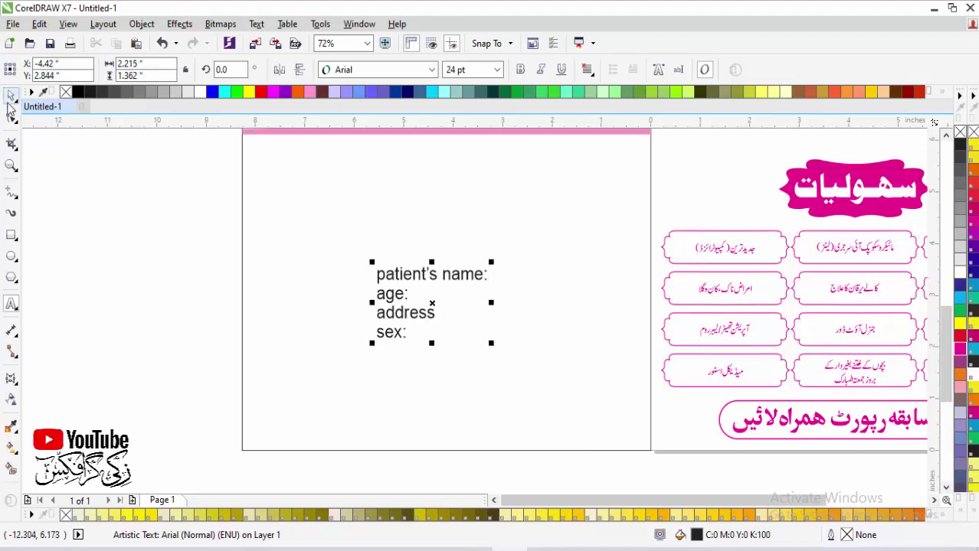
left_click(12, 95)
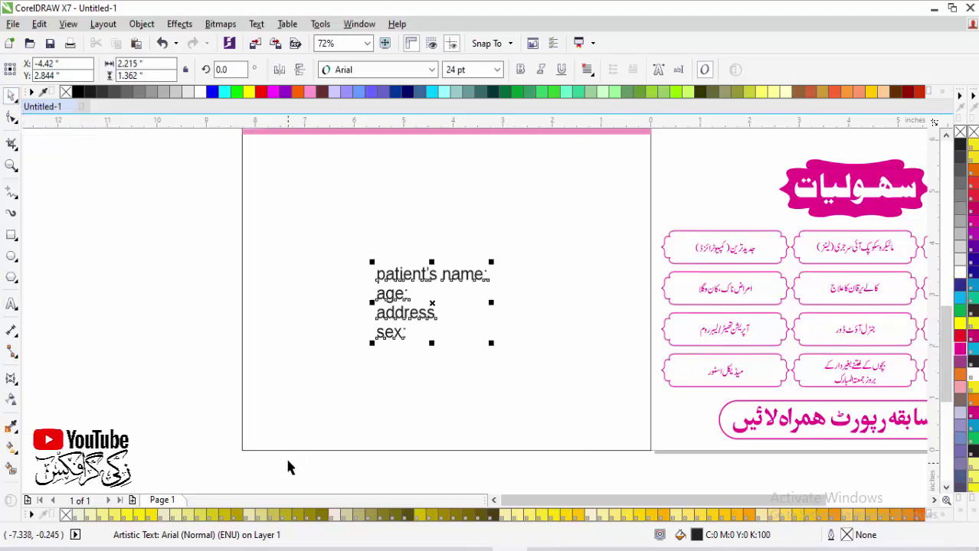
key("shift+F3")
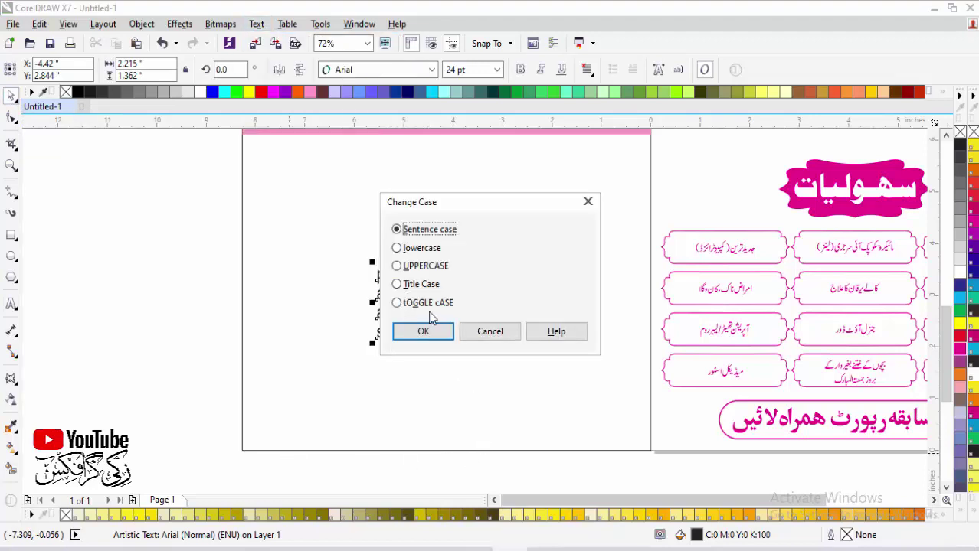
left_click(396, 285)
left_click(423, 331)
left_click_drag(433, 300, 319, 193)
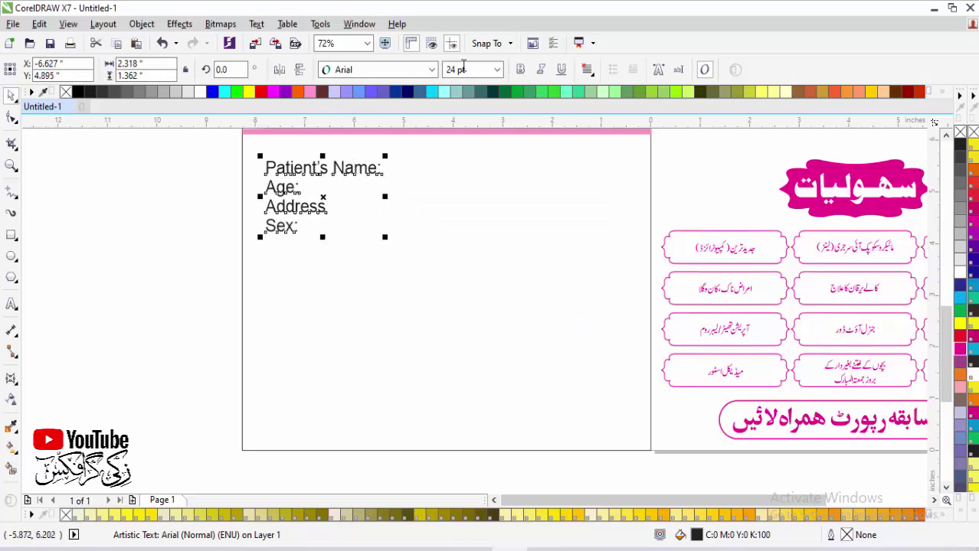
Step: Italicise the label block and scale it down to about 24.7 pt
left_click(540, 69)
key("z")
left_click_drag(211, 149, 566, 392)
scroll(553, 375, "down", 2)
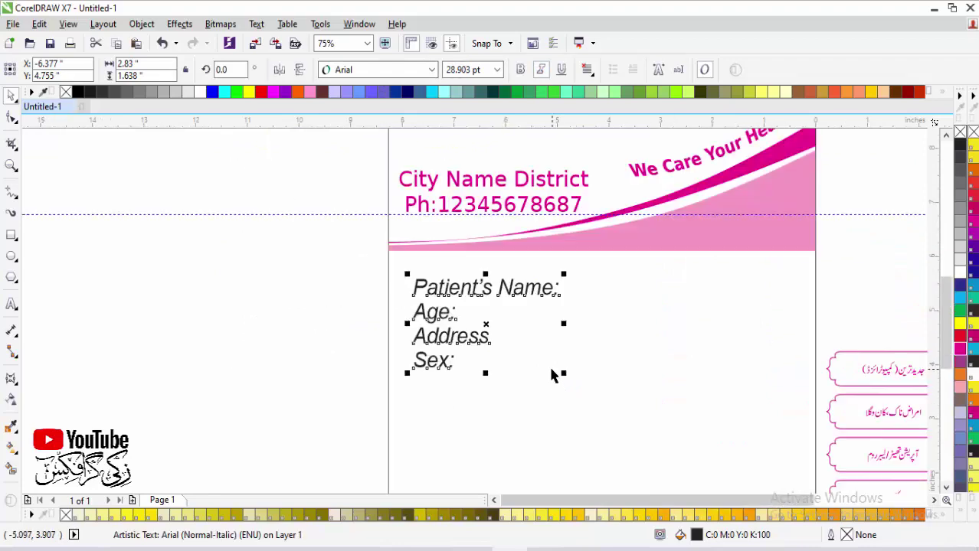
left_click_drag(335, 245, 838, 444)
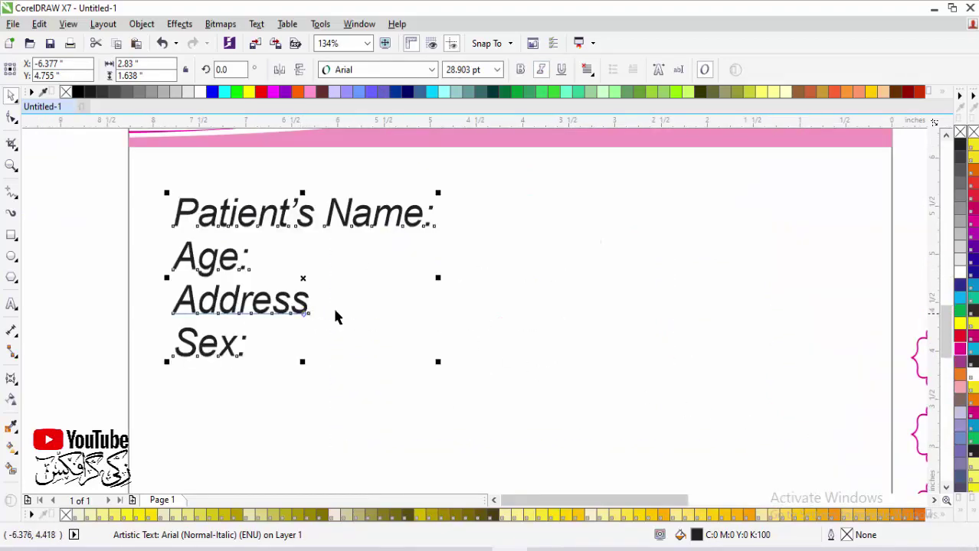
scroll(475, 328, "down", 2)
scroll(474, 328, "down", 4)
left_click_drag(373, 260, 626, 453)
left_click_drag(454, 268, 438, 258)
Step: Break the label block apart into separate lines with Ctrl+K
key("z")
left_click_drag(262, 144, 662, 304)
key("ctrl+k")
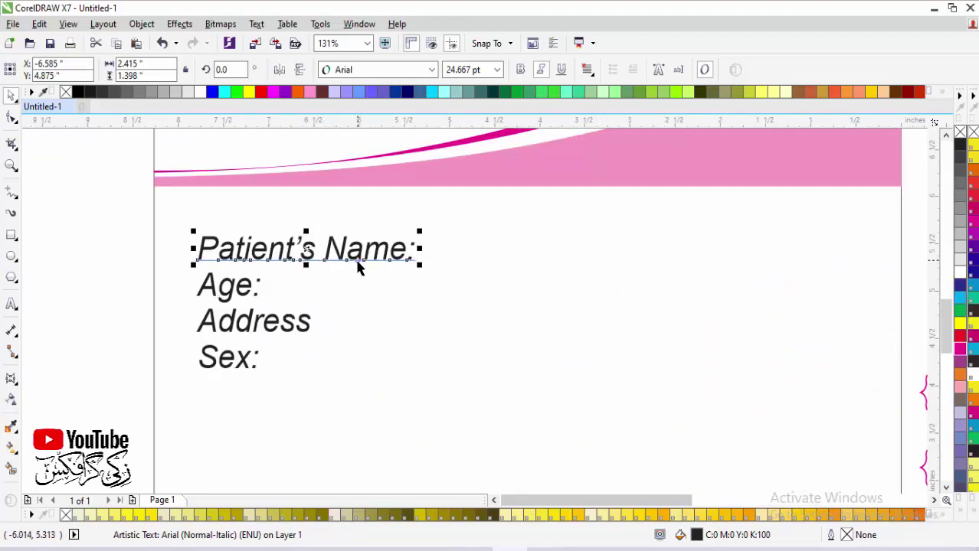
Step: Draw a straight fill-in line after Patient's Name:
left_click(12, 192)
mouse_move(414, 260)
left_mouse_down()
mouse_move(916, 261)
mouse_move(804, 260)
left_mouse_up()
key("space")
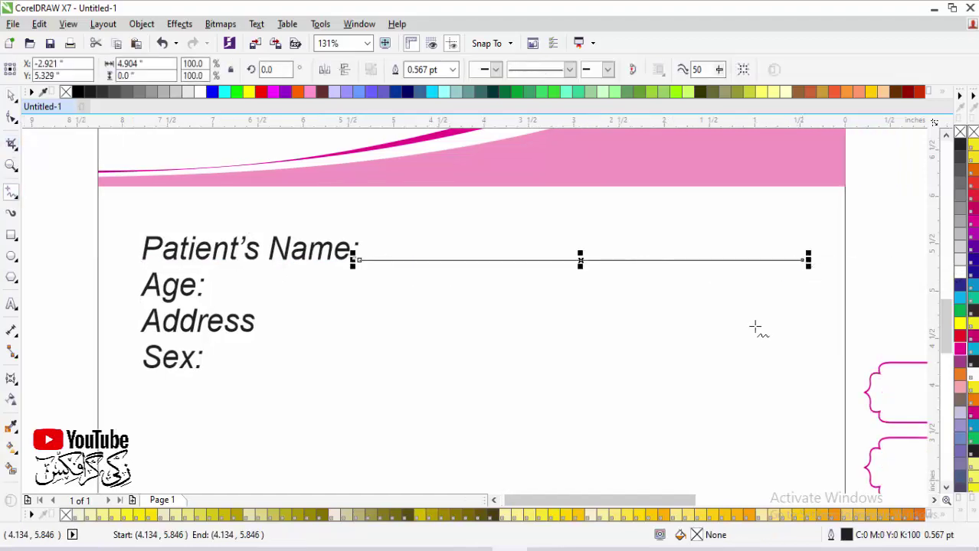
left_click(607, 383)
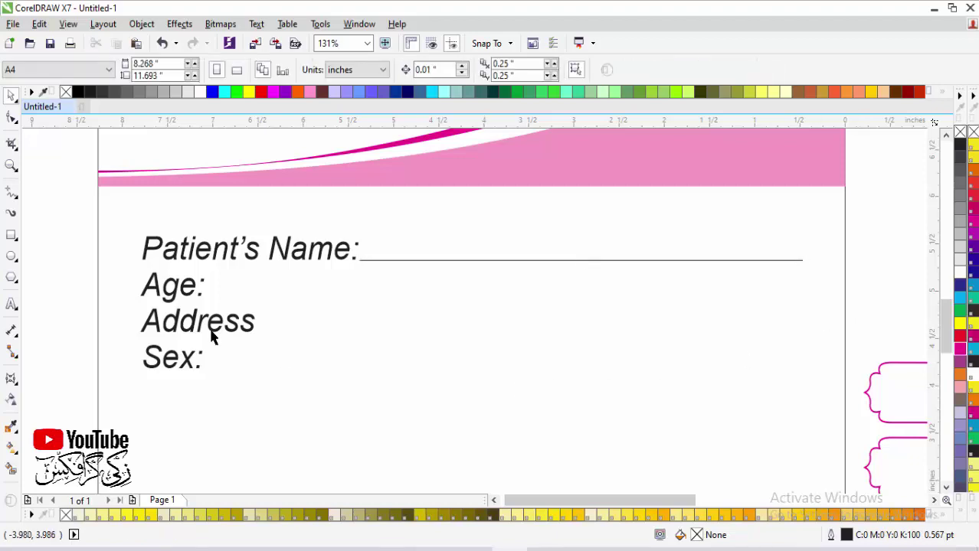
Step: Spread the Address, Sex: and Age: labels apart and copy the line beside Age:
left_click_drag(193, 328, 242, 456)
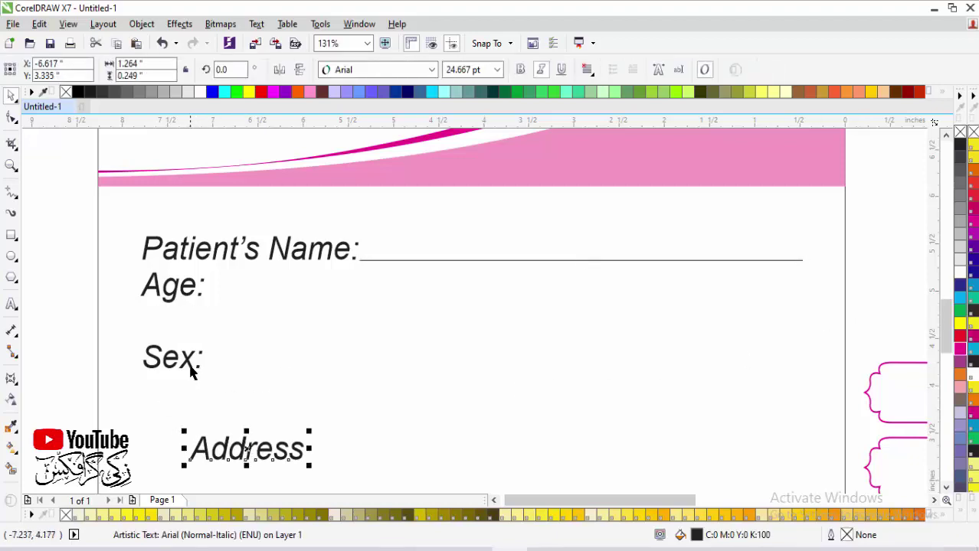
left_click_drag(192, 367, 495, 480)
left_click_drag(189, 297, 186, 355)
left_click_drag(383, 261, 235, 363)
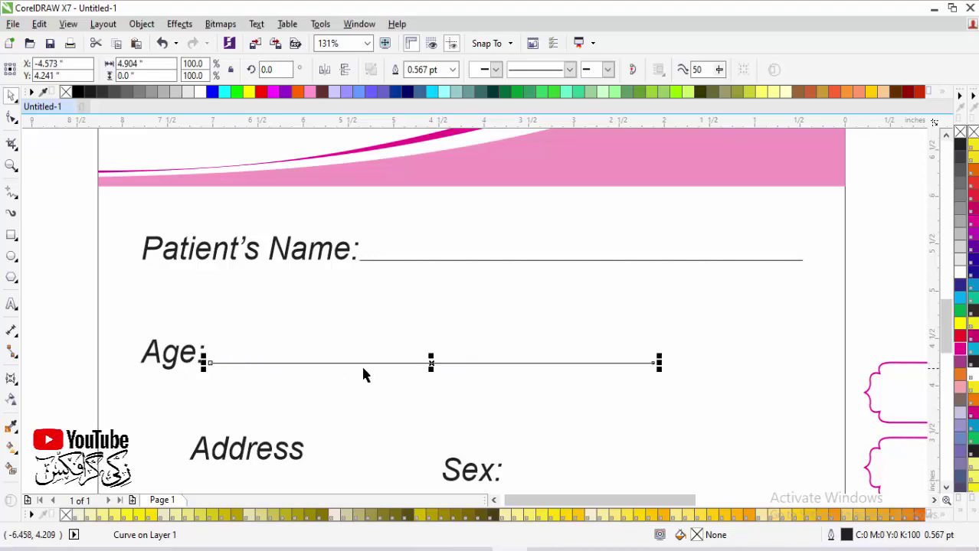
left_click(422, 363)
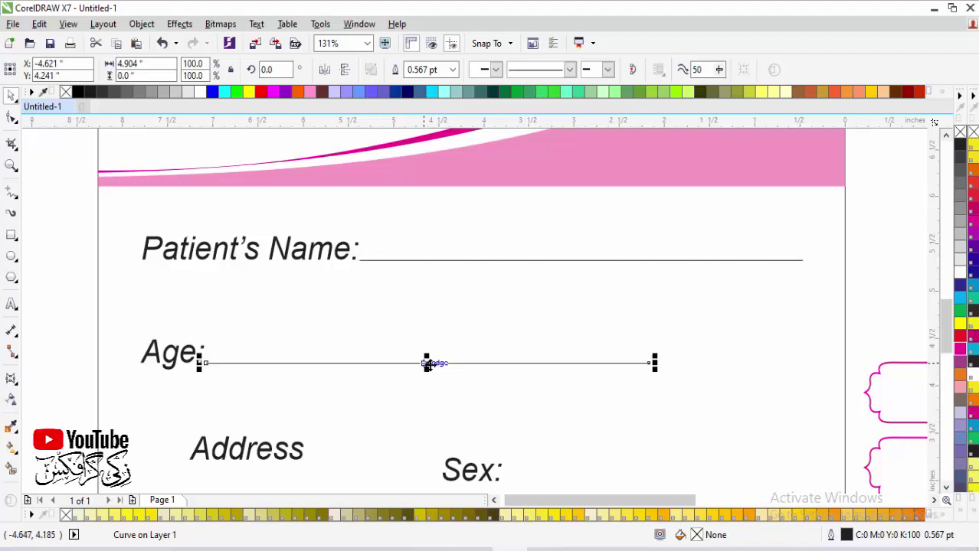
Step: Give the Patient's Name line a dotted outline style
left_click(508, 261)
key("F12")
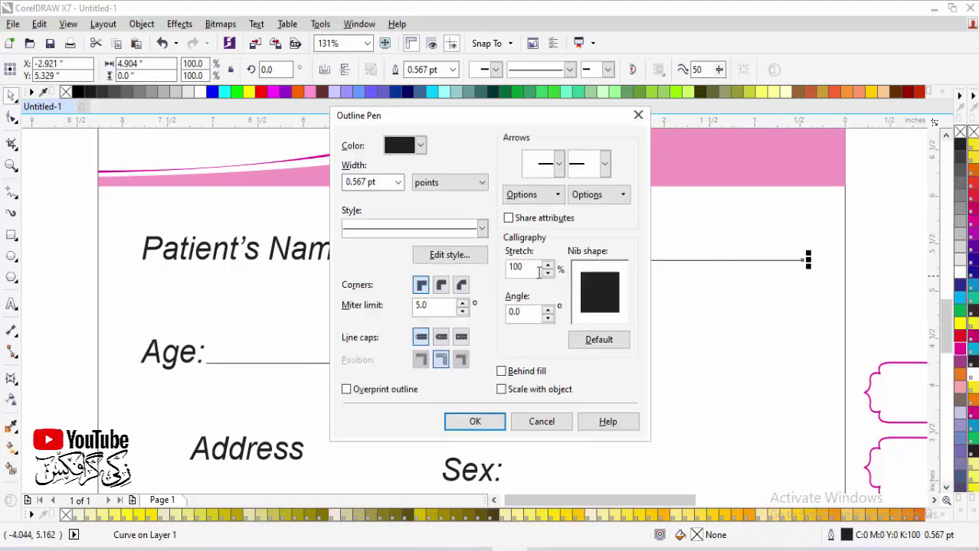
left_click(481, 228)
left_click(433, 290)
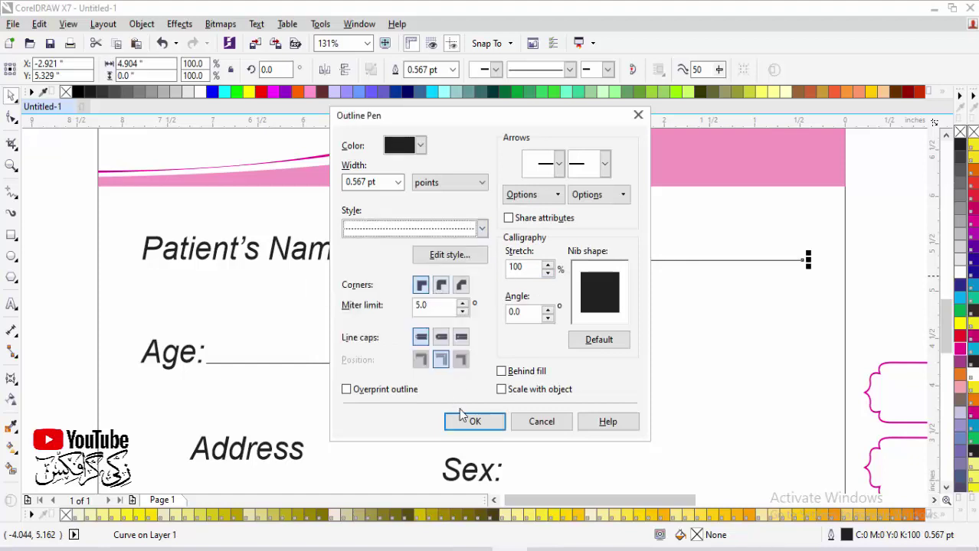
left_click(473, 420)
Step: Open the Outline Pen settings for the line beside Age:
left_click(373, 363)
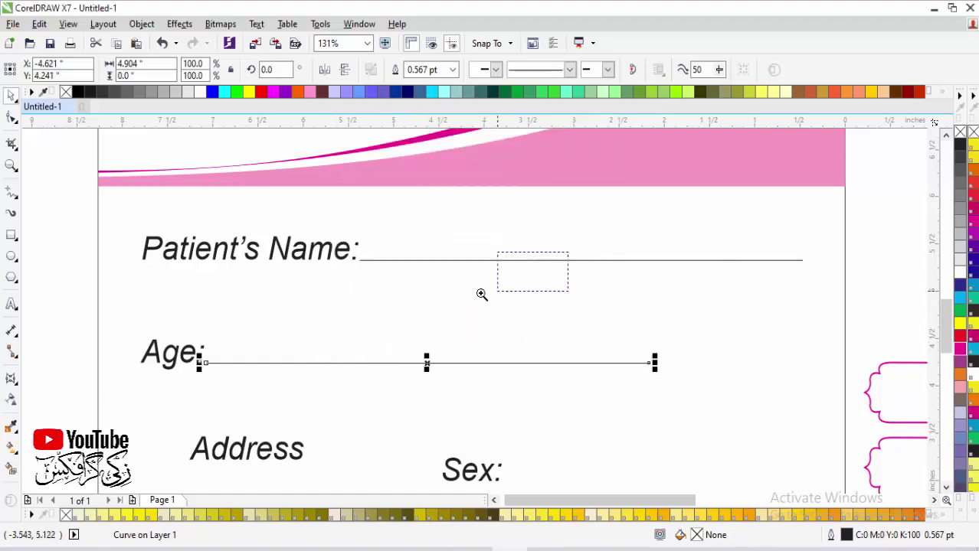
scroll(481, 297, "up", 10)
scroll(483, 297, "down", 9)
scroll(486, 309, "down", 3)
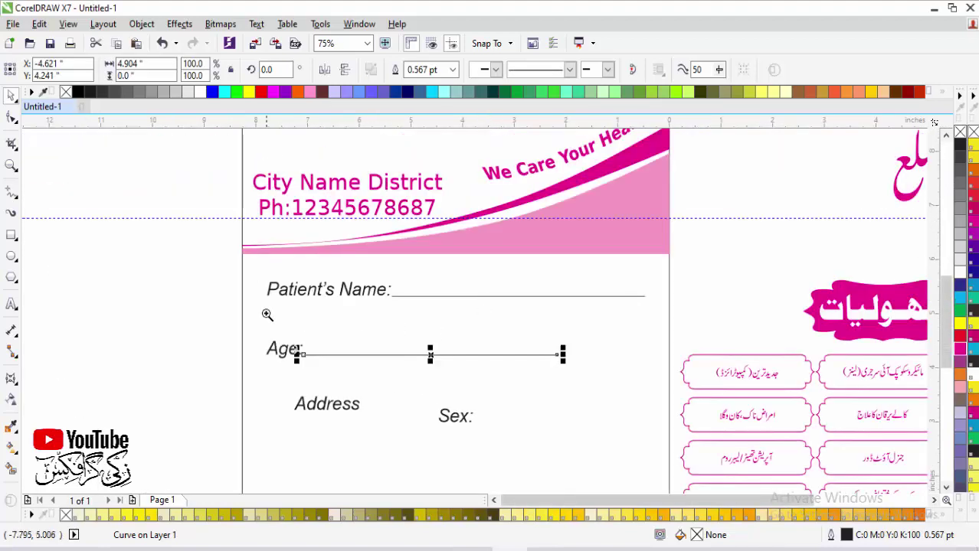
scroll(633, 409, "up", 4)
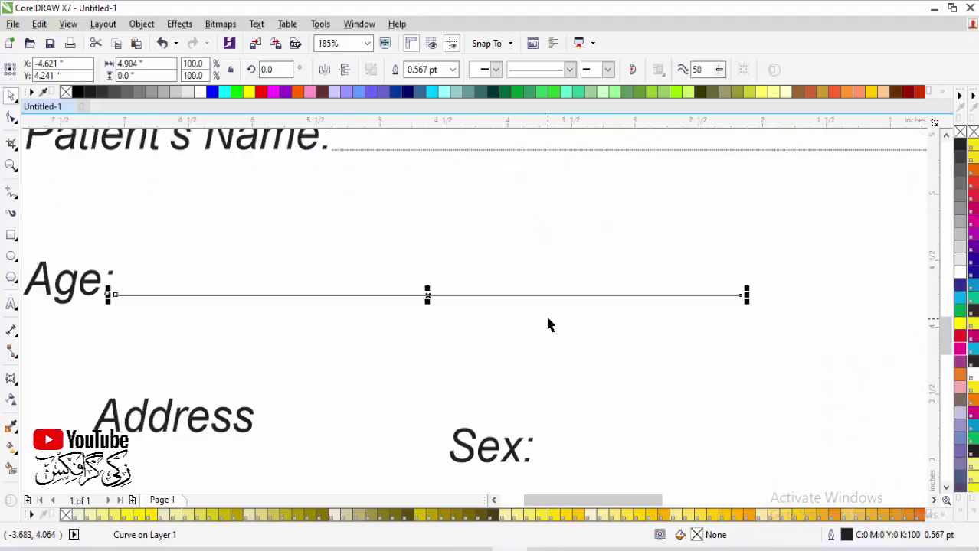
key("F12")
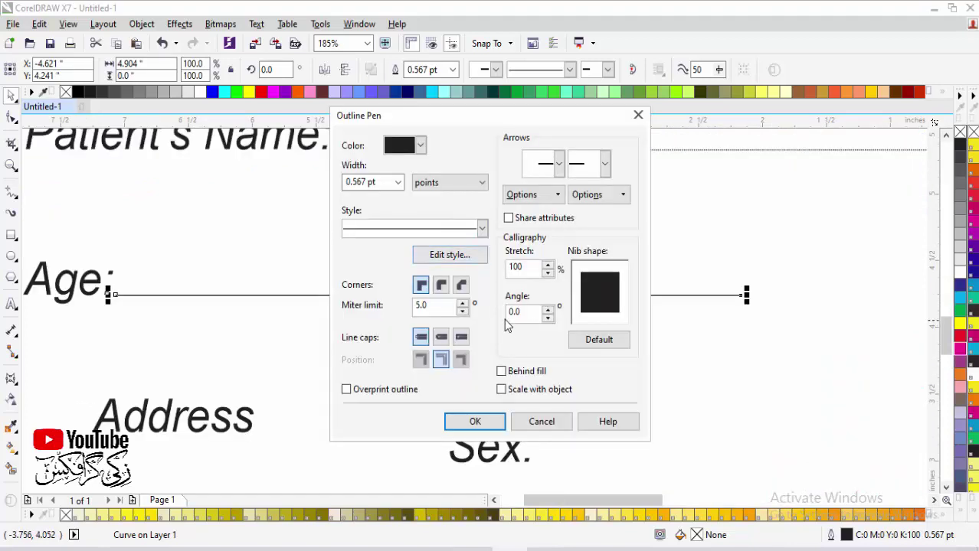
Step: Make the Age: line 2 pt wide with a dashed style
double_click(385, 183)
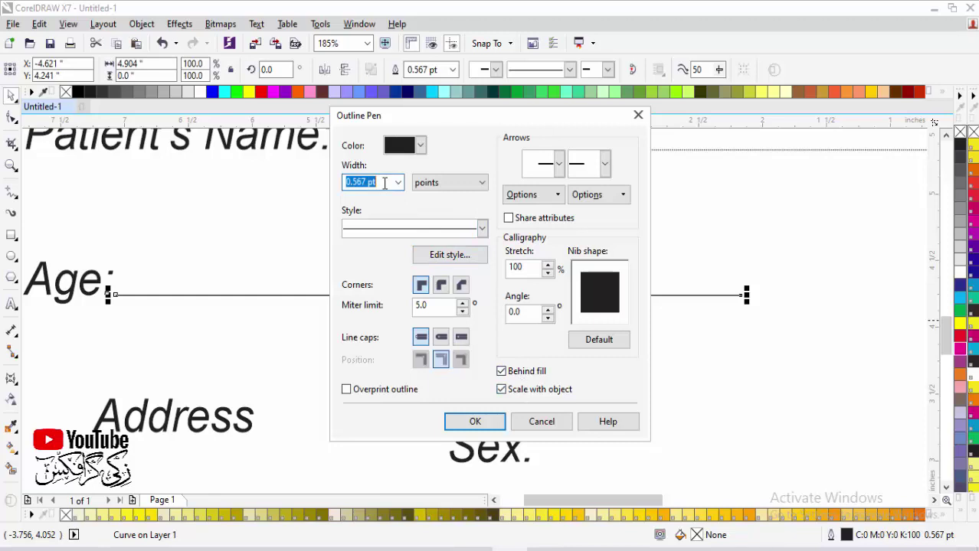
type("2")
key("Return")
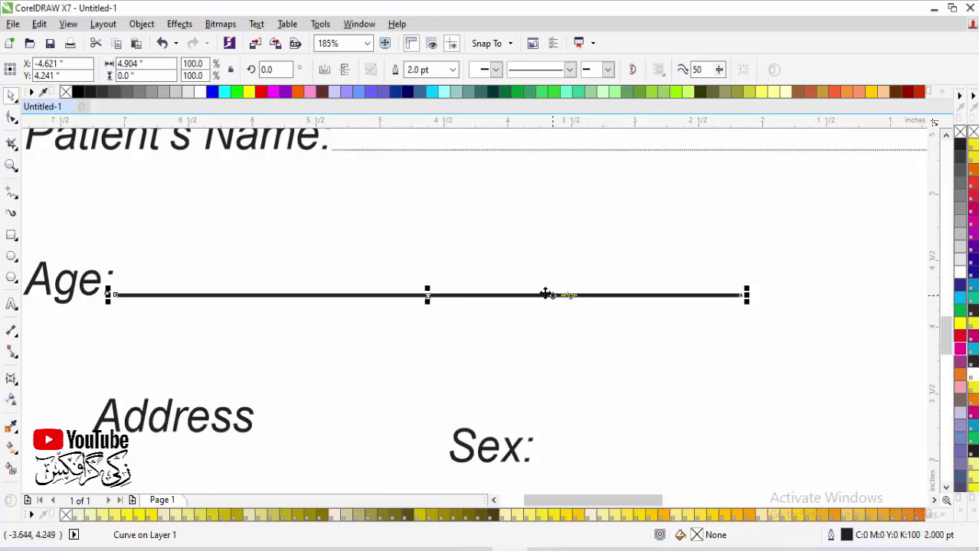
key("F12")
left_click(481, 227)
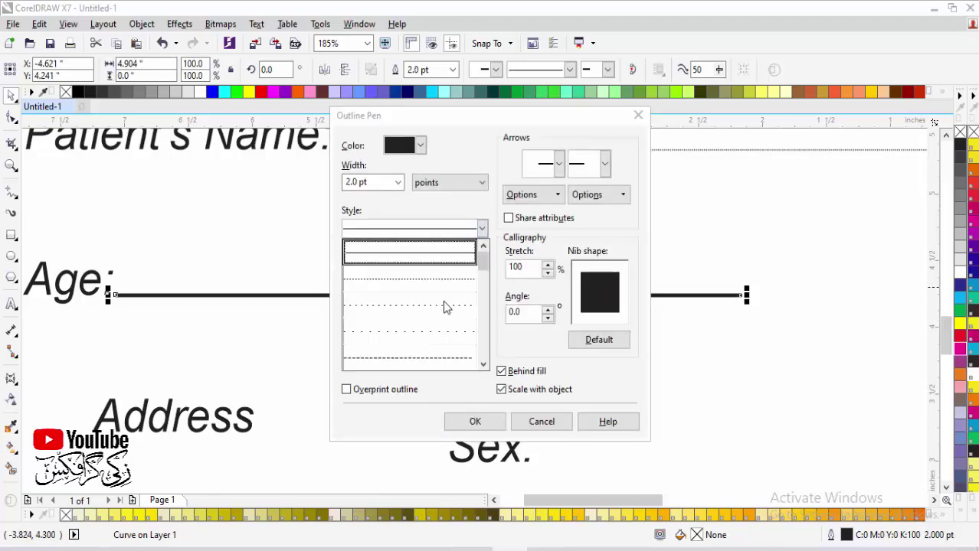
left_click(441, 355)
left_click(475, 422)
Step: Copy the Age line's dashed outline onto the Patient's Name line
left_click(548, 161)
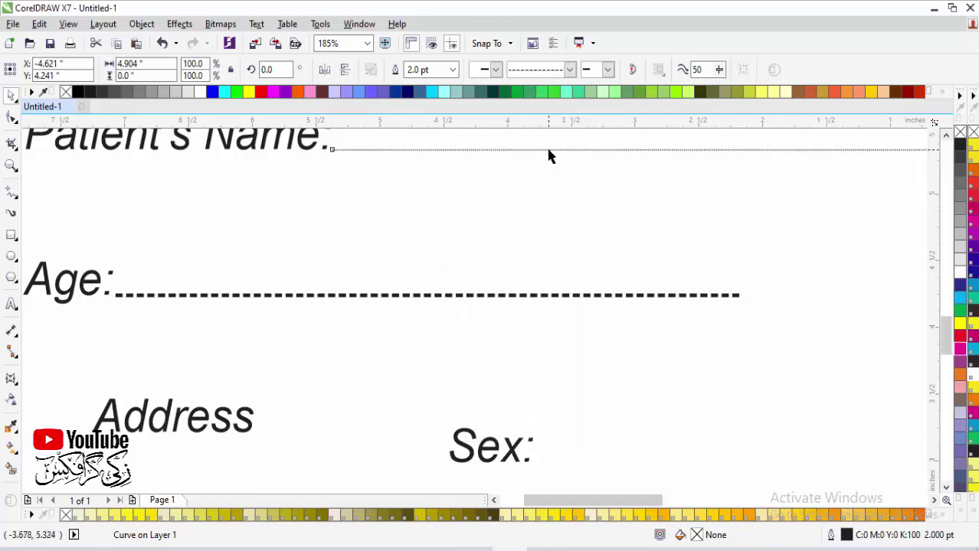
left_click(548, 150)
key("F12")
left_click(638, 115)
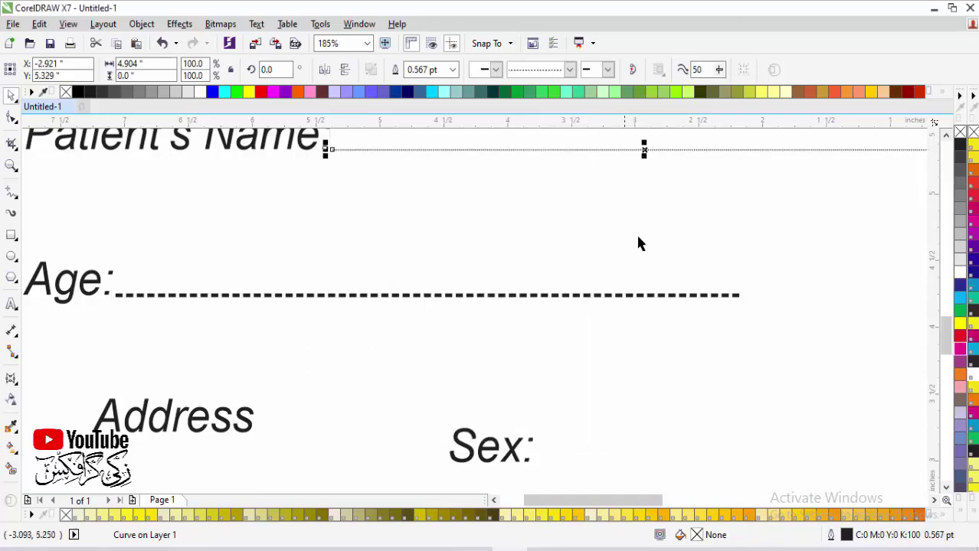
scroll(624, 335, "down", 3)
key("F2")
left_click_drag(873, 181, 264, 382)
left_click(582, 324)
left_click_drag(472, 366, 650, 252)
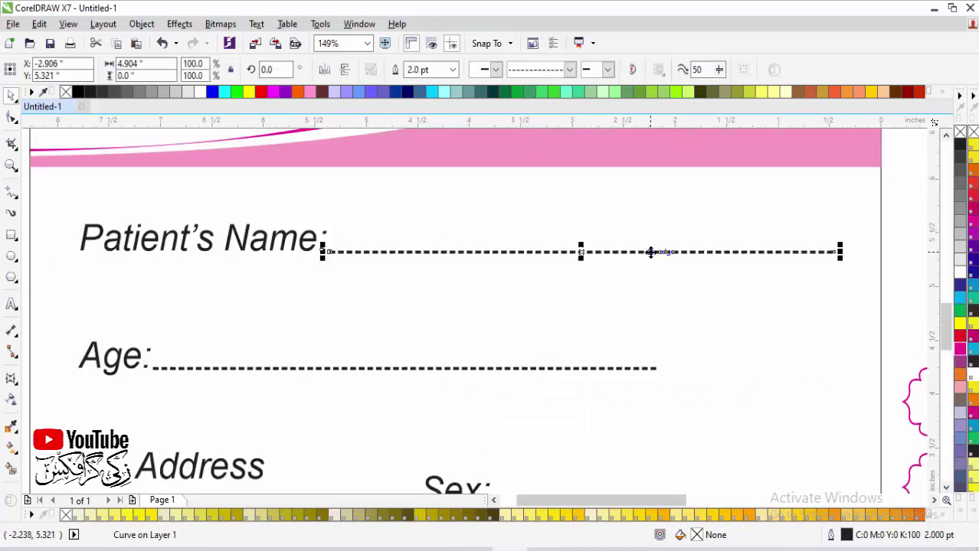
Step: Shorten the Age dotted line and copy it rightward, right-aligned with the Patient's Name line
scroll(612, 315, "down", 2)
key("F2")
left_click_drag(279, 269, 812, 427)
left_click(634, 321)
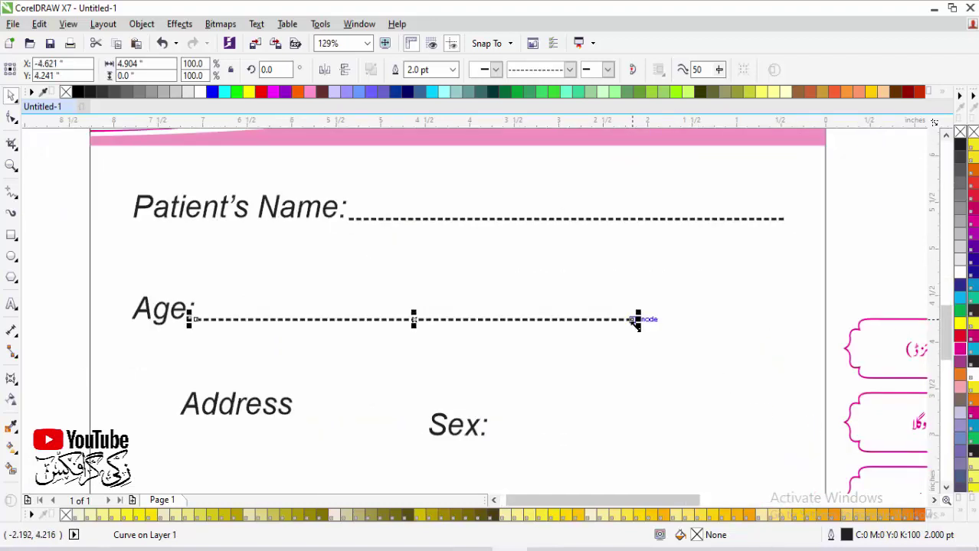
left_click_drag(637, 320, 534, 326)
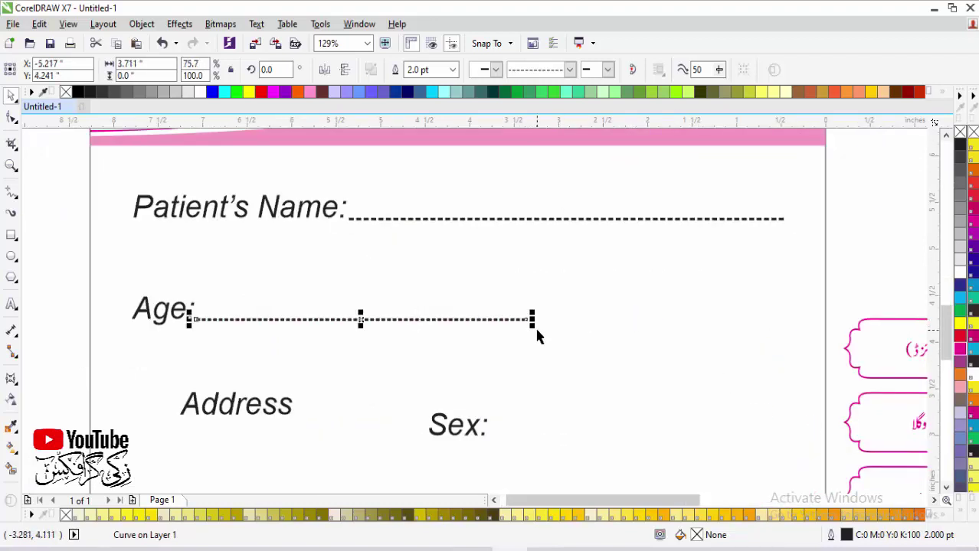
left_click_drag(356, 322, 734, 337)
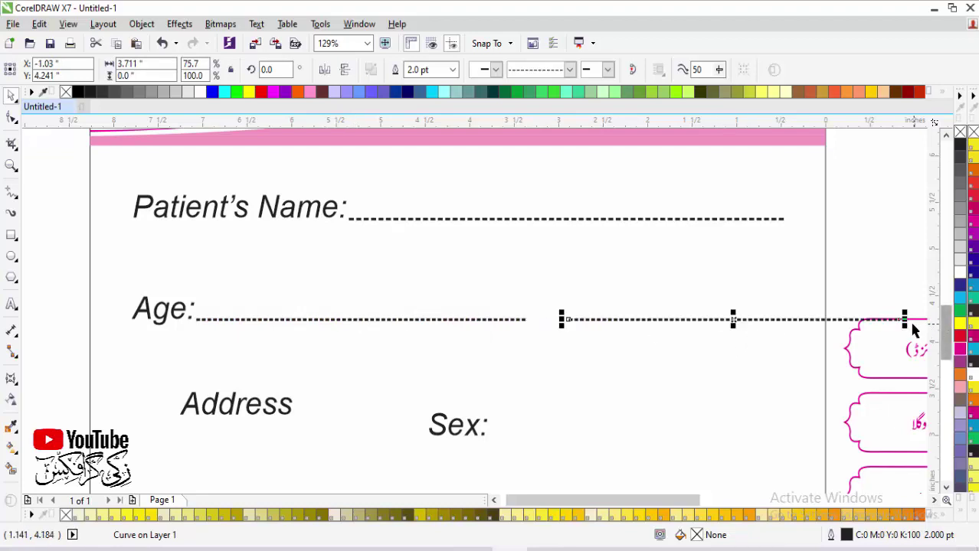
left_click_drag(912, 322, 770, 320)
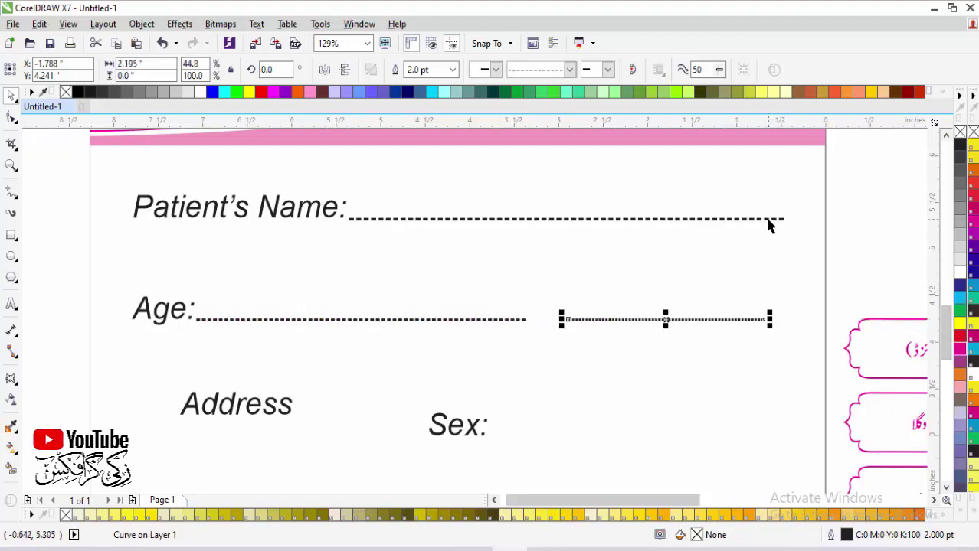
left_click(773, 220, "shift")
key("r")
left_click(819, 253)
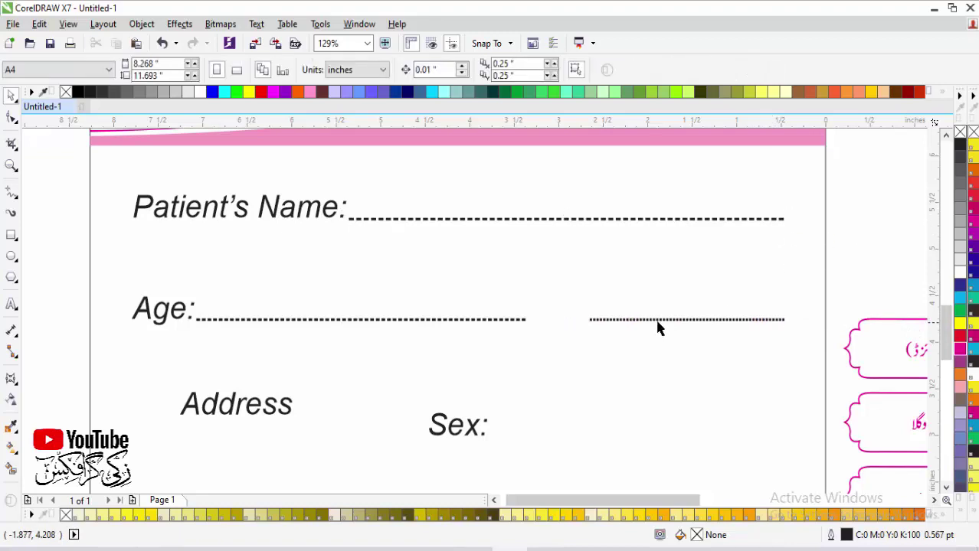
Step: Move Sex: into the gap on the Age row, with the right-hand dotted line just after it
left_click(592, 329)
left_click(574, 357)
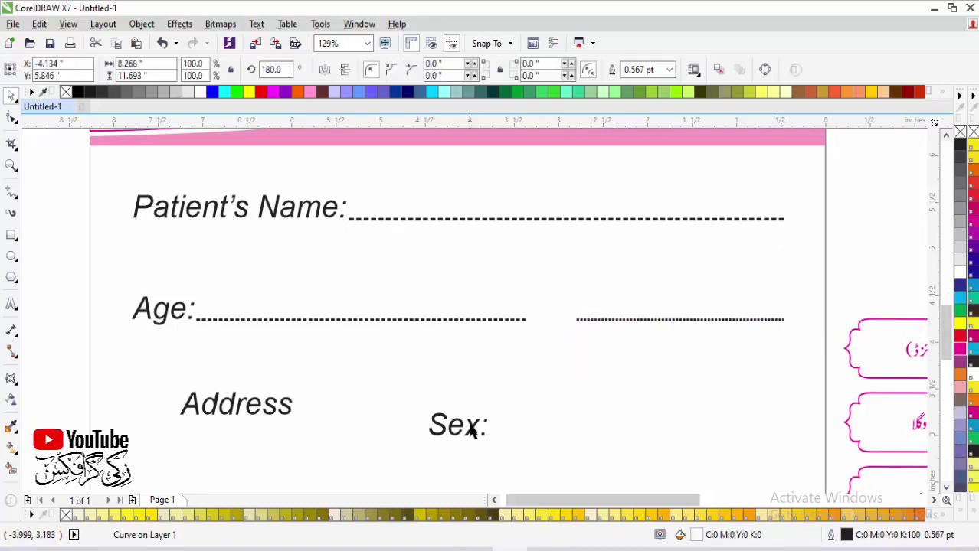
left_click(472, 421)
left_click_drag(472, 421, 570, 320)
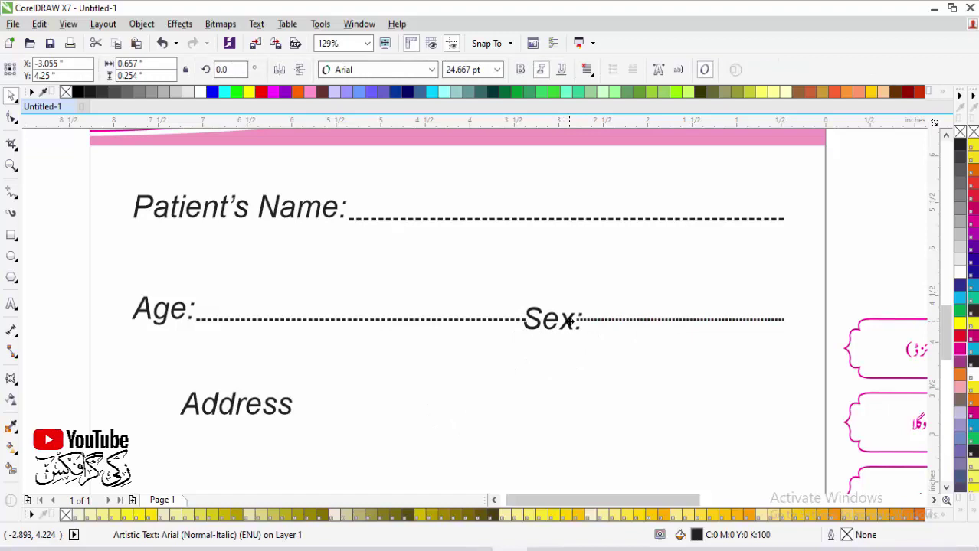
left_click(688, 322)
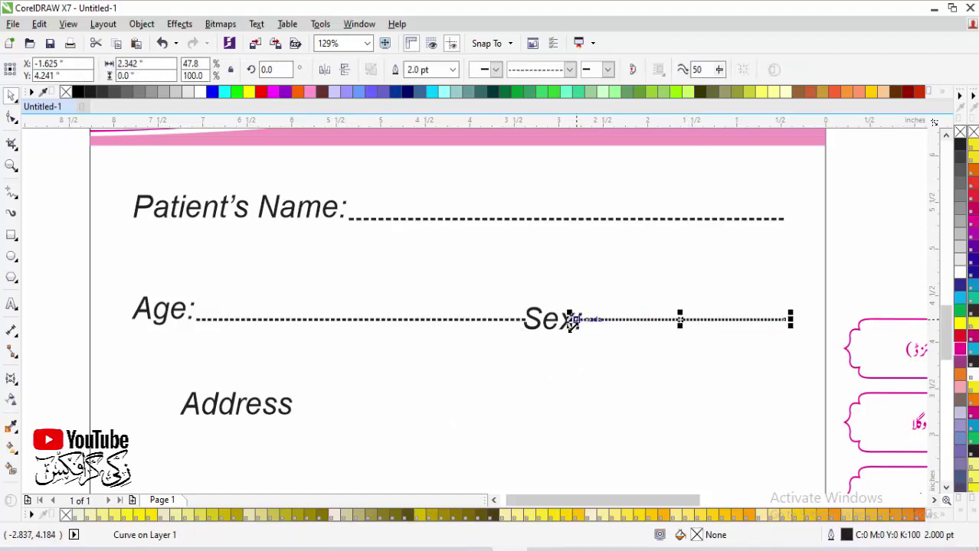
left_click_drag(570, 320, 590, 320)
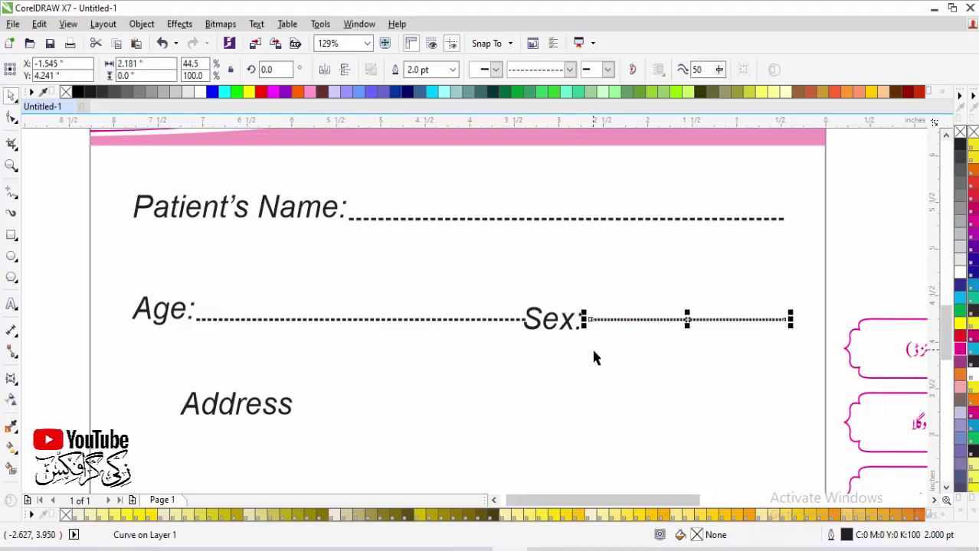
left_click(534, 314)
Step: Select the Sex: label together with Age:, then pick the Address label
left_click_drag(482, 289, 683, 366)
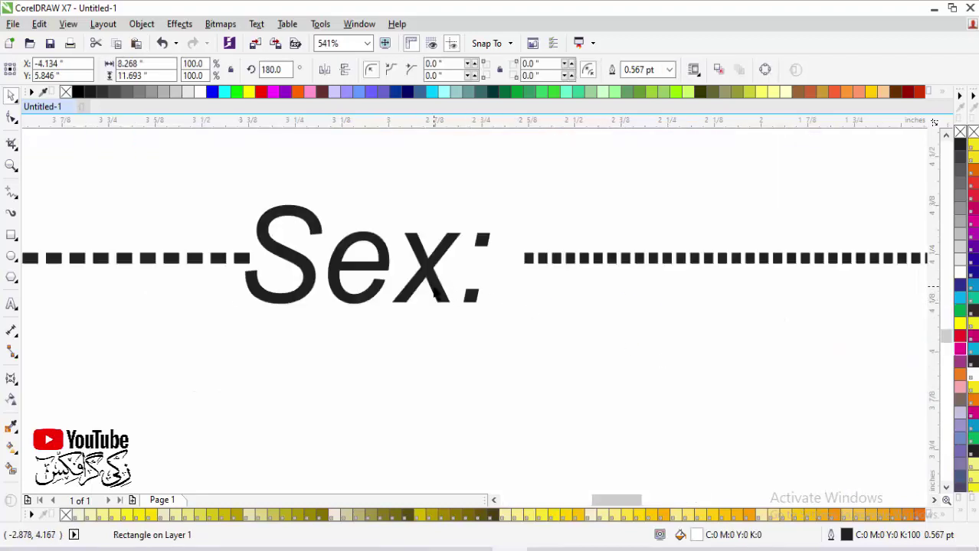
left_click(434, 293)
scroll(435, 293, "down", 2)
scroll(611, 373, "down", 1)
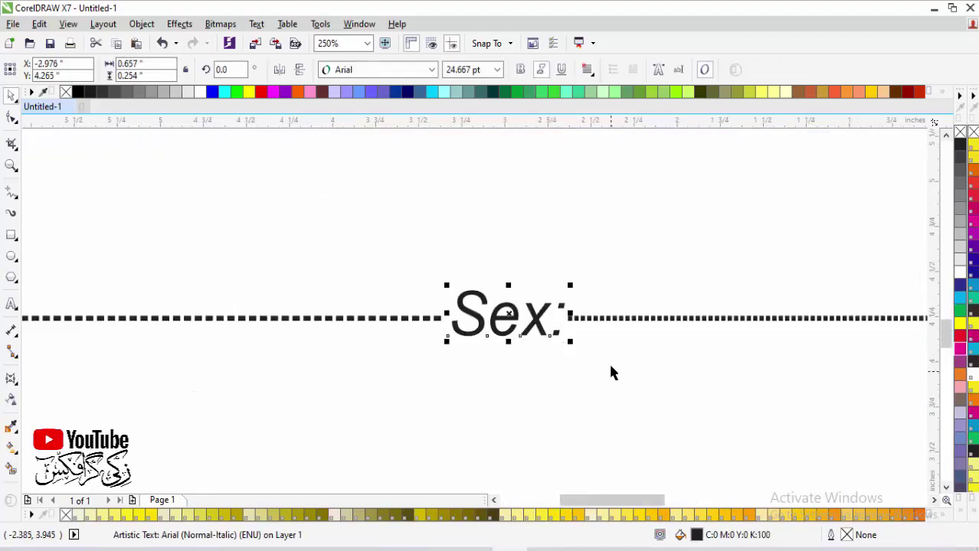
scroll(529, 348, "down", 1)
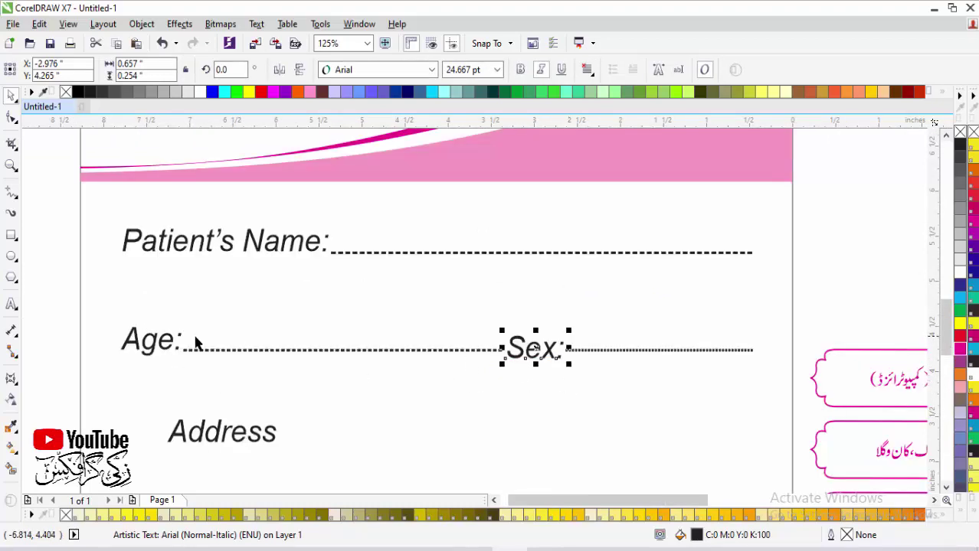
left_click(153, 347, "shift")
left_click(517, 383)
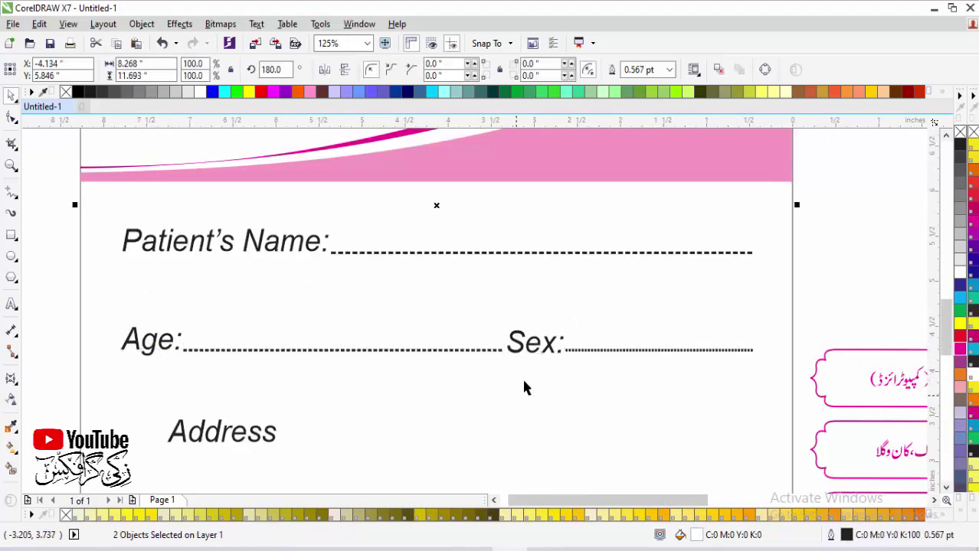
scroll(522, 377, "down", 2)
scroll(489, 451, "up", 2)
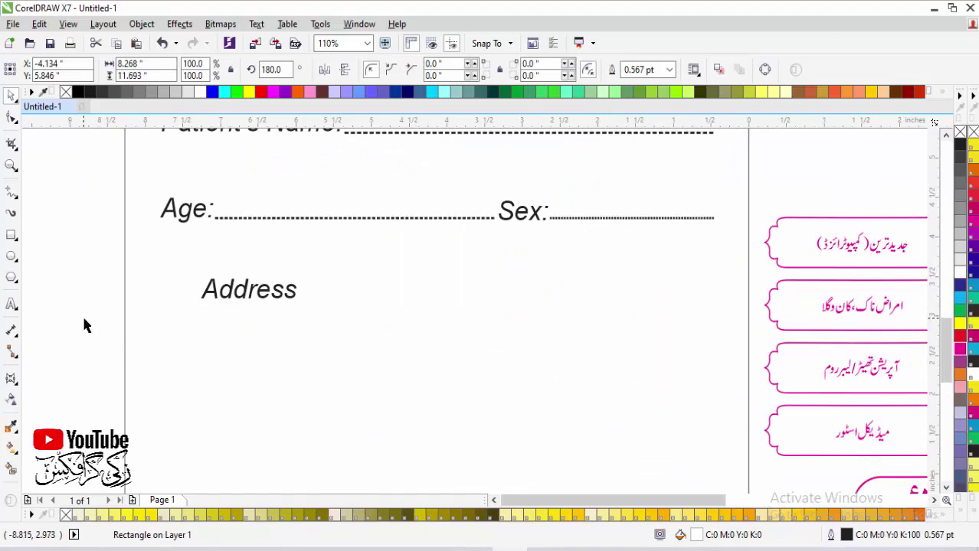
left_click(245, 291)
Step: Left-align Address with Age:, nudge it down, and copy the Age dotted line beside it
left_click(192, 212, "shift")
key("l")
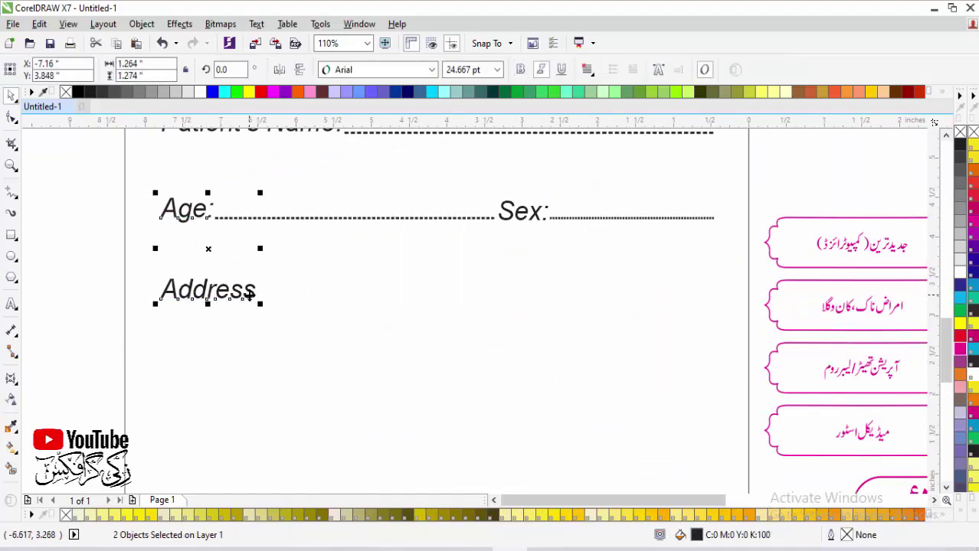
left_click(245, 304)
left_click_drag(239, 300, 234, 321)
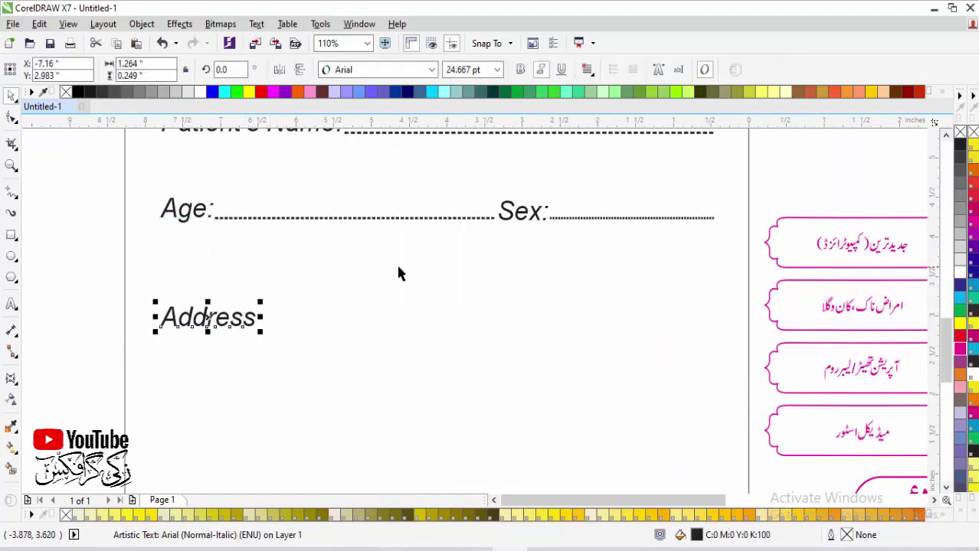
left_click(382, 222)
left_click(381, 219)
left_click_drag(381, 218, 424, 327)
key("ctrl+z")
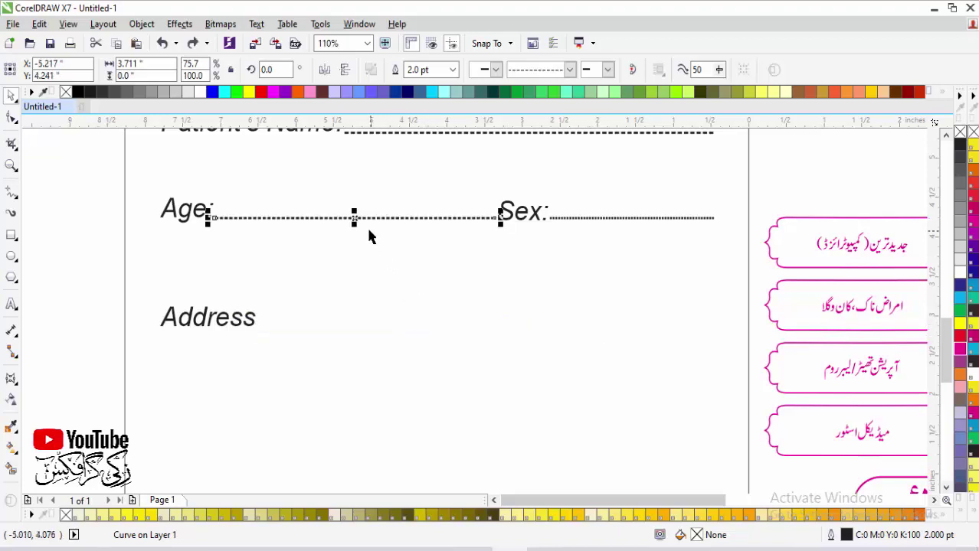
left_click_drag(364, 217, 396, 327)
left_click_drag(466, 328, 506, 330)
Step: Add a colon to the Address label so it reads 'Address:'
key("F2")
left_click_drag(114, 277, 345, 367)
left_click(398, 328)
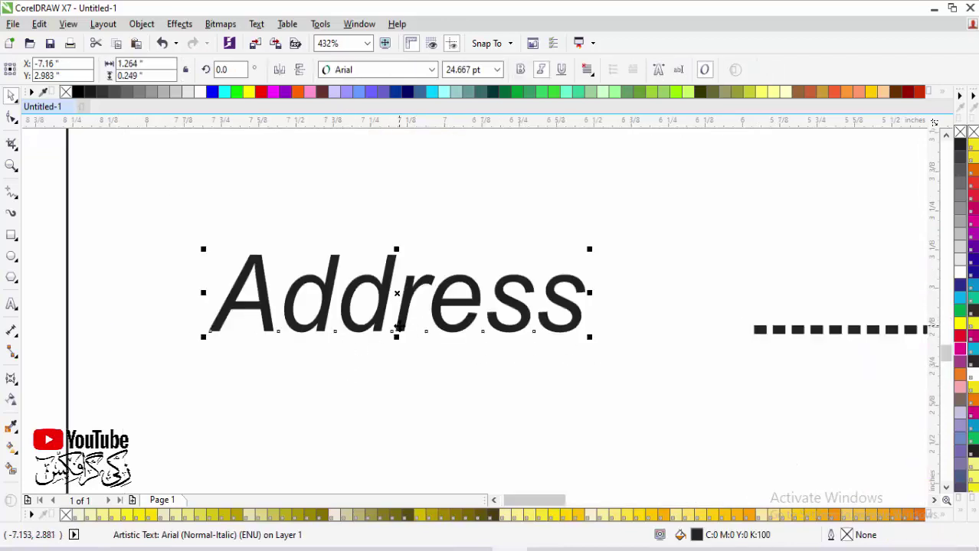
key("F8")
type(":")
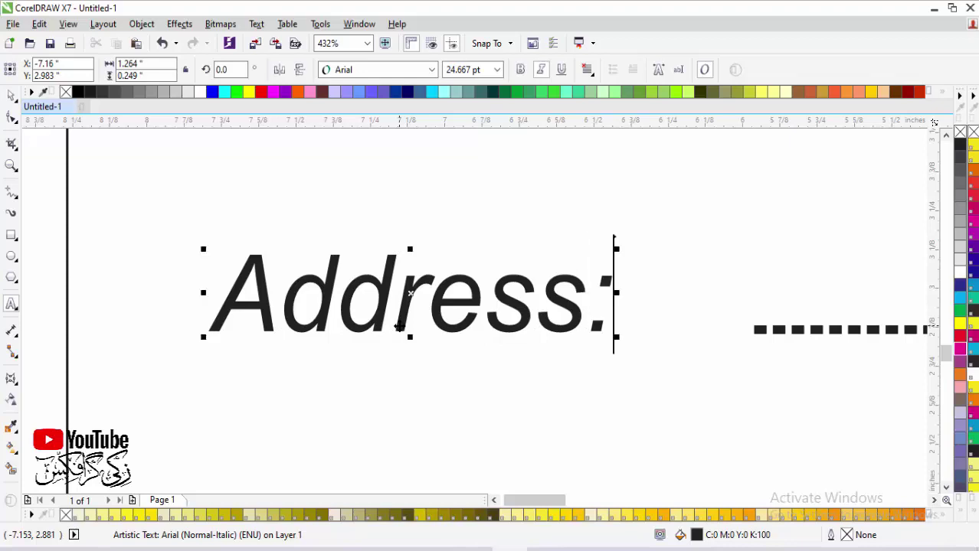
left_click(10, 93)
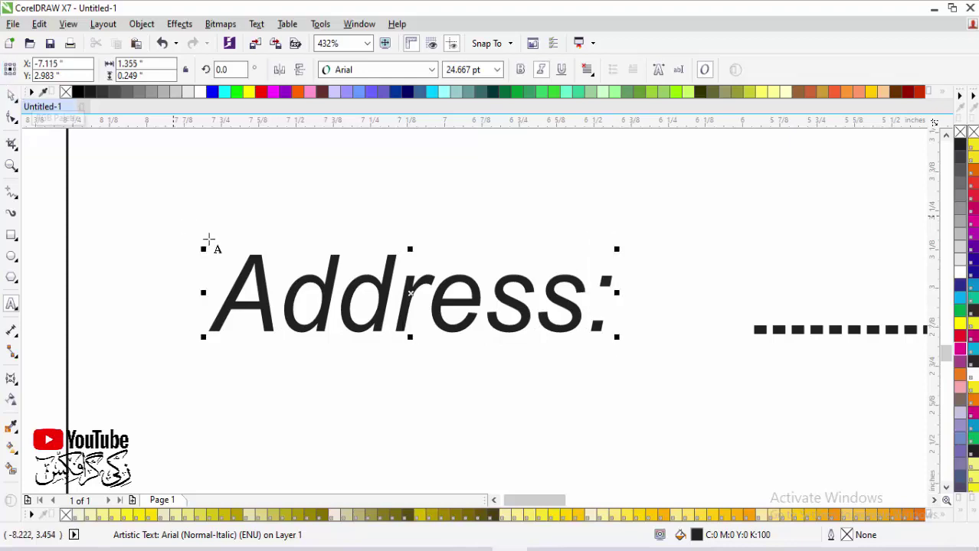
scroll(645, 367, "down", 2)
scroll(560, 337, "down", 1)
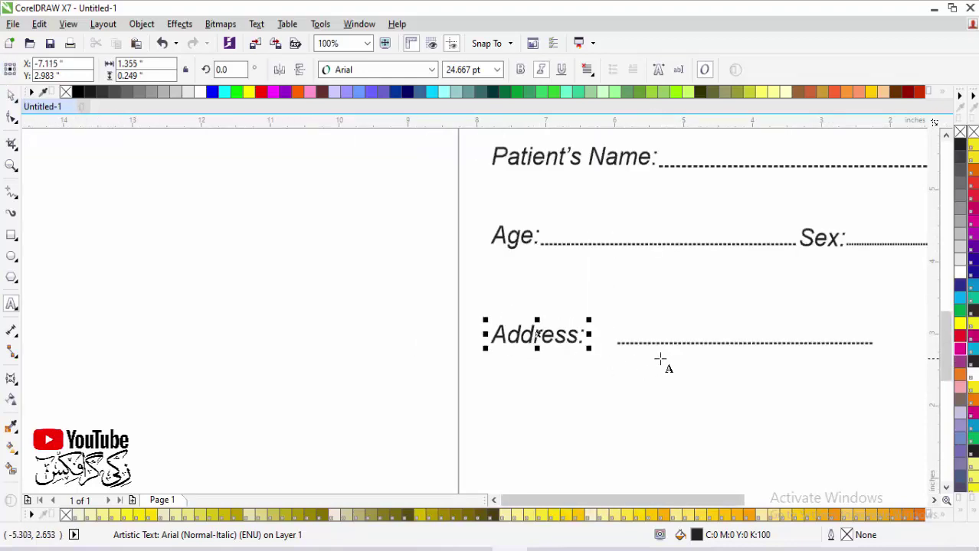
scroll(539, 349, "up", 1)
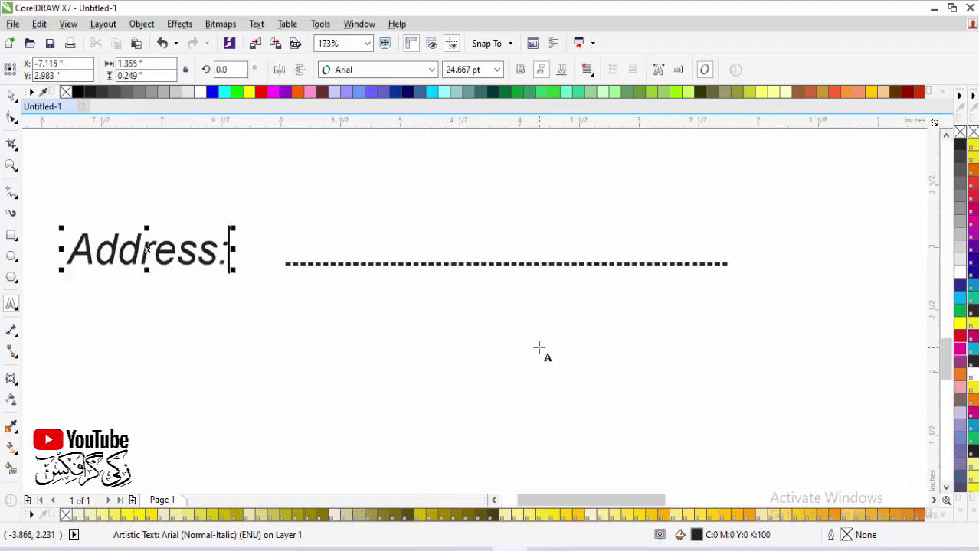
left_click(11, 93)
Step: Place the dotted line right after Address: and stretch it to the Sex line's end
left_click(379, 264)
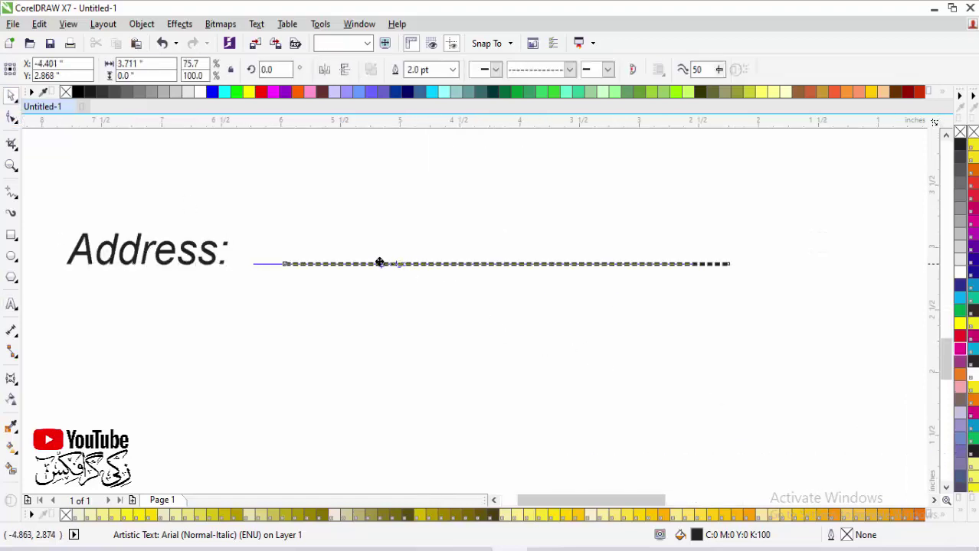
mouse_move(380, 264)
left_mouse_down()
mouse_move(356, 262)
mouse_move(367, 263)
left_mouse_up()
scroll(371, 284, "down", 2)
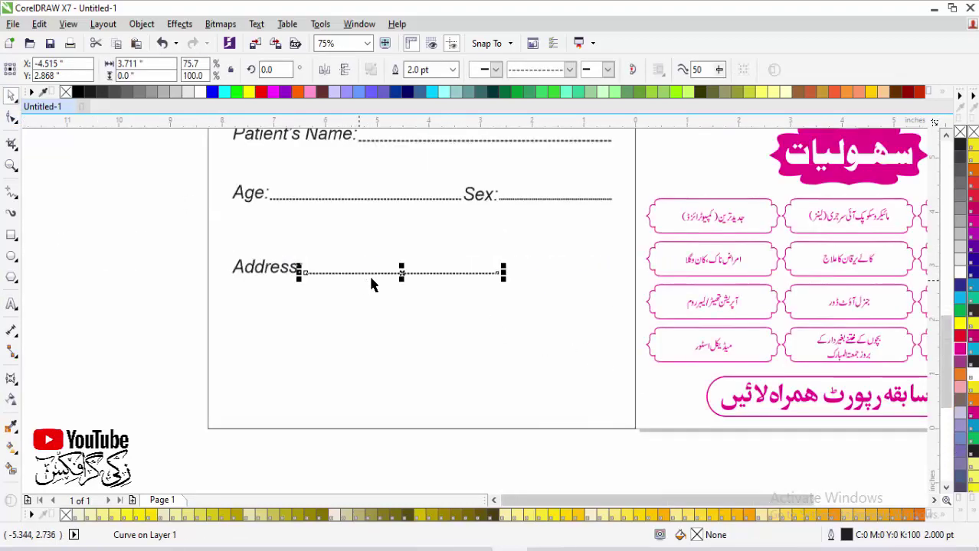
scroll(280, 230, "down", 1)
scroll(584, 330, "up", 2)
left_click_drag(504, 312, 674, 324)
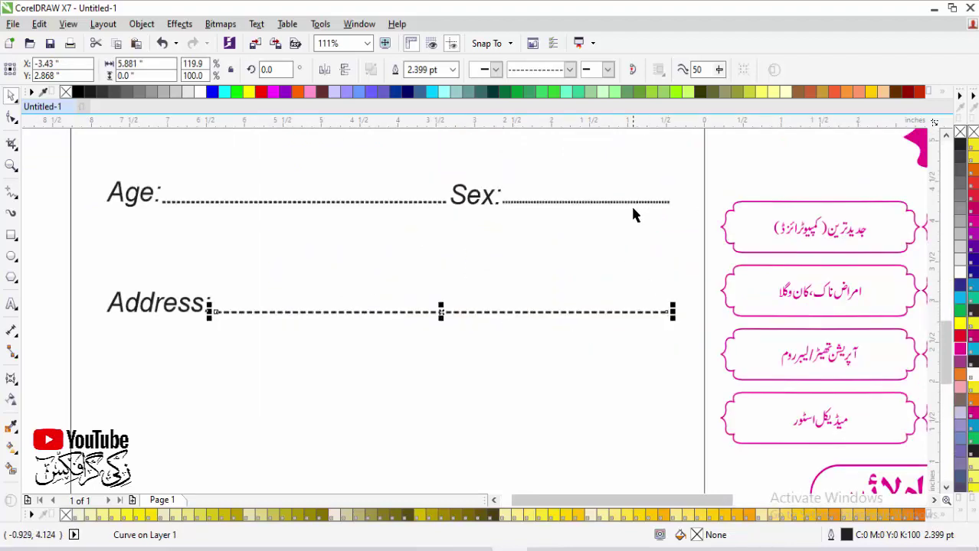
left_click(641, 202, "shift")
left_click(616, 328)
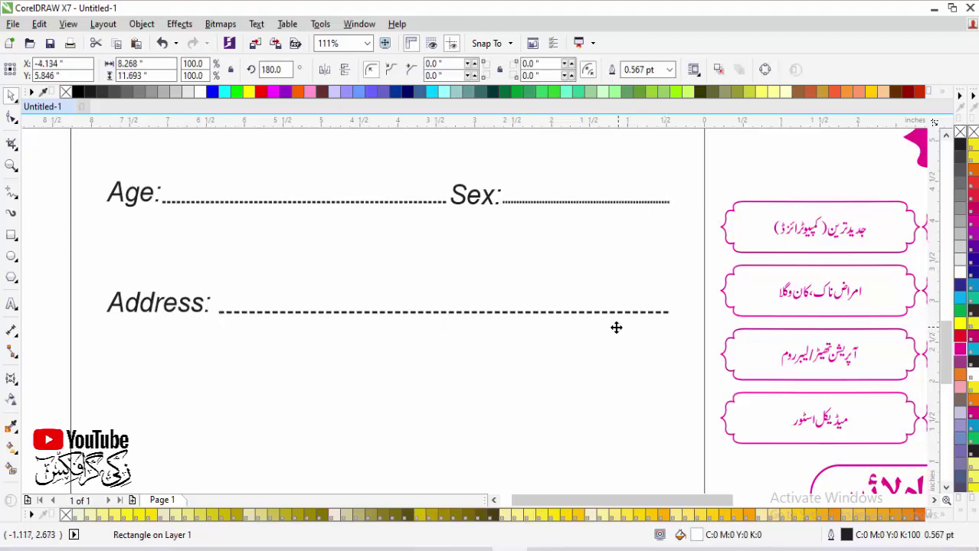
left_click(599, 313)
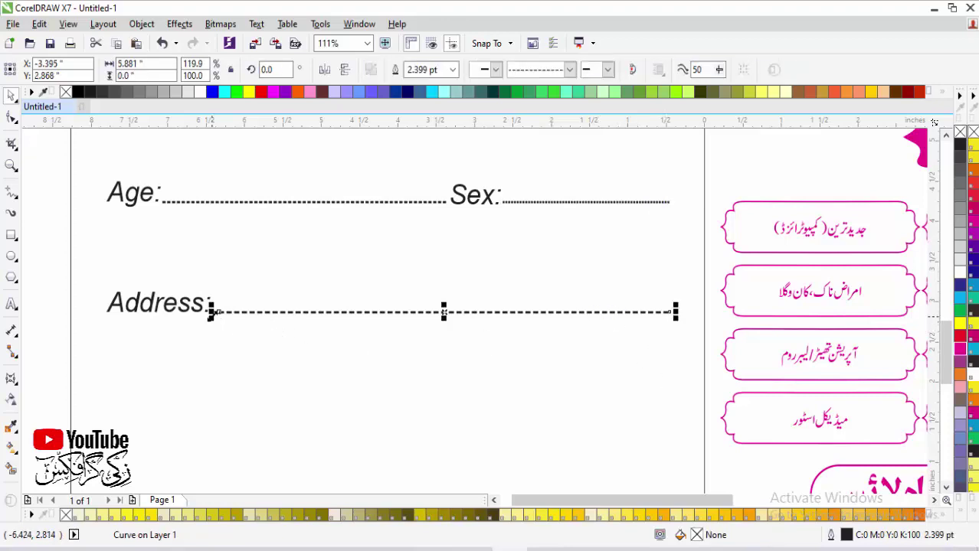
left_click_drag(213, 312, 218, 308)
Step: Copy the pink decorative box below Address: and enlarge it, making it taller
left_click(341, 378)
scroll(314, 377, "down", 3)
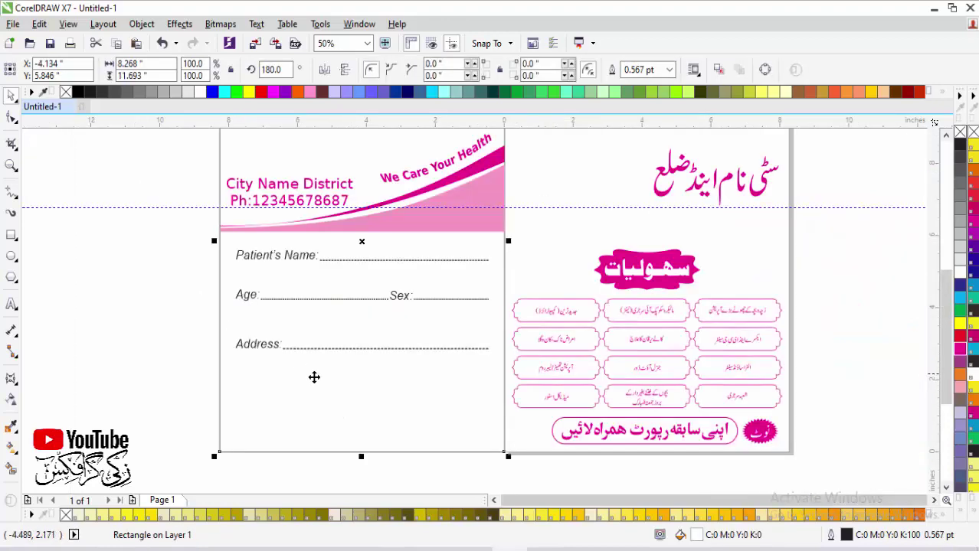
scroll(715, 471, "up", 2)
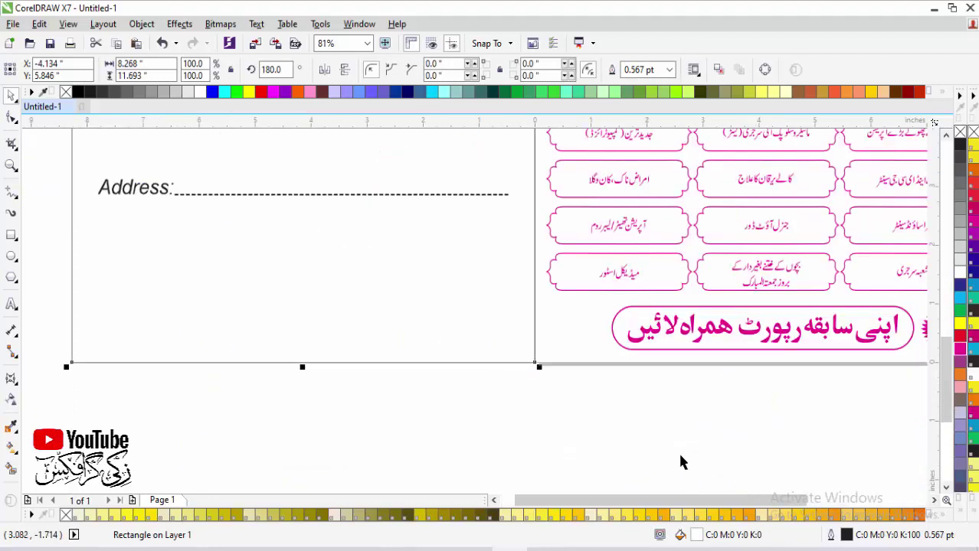
left_click_drag(570, 288, 292, 285)
left_click_drag(367, 267, 487, 228)
mouse_move(291, 229)
left_mouse_down()
mouse_move(292, 221)
mouse_move(300, 227)
left_mouse_up()
left_click(297, 225)
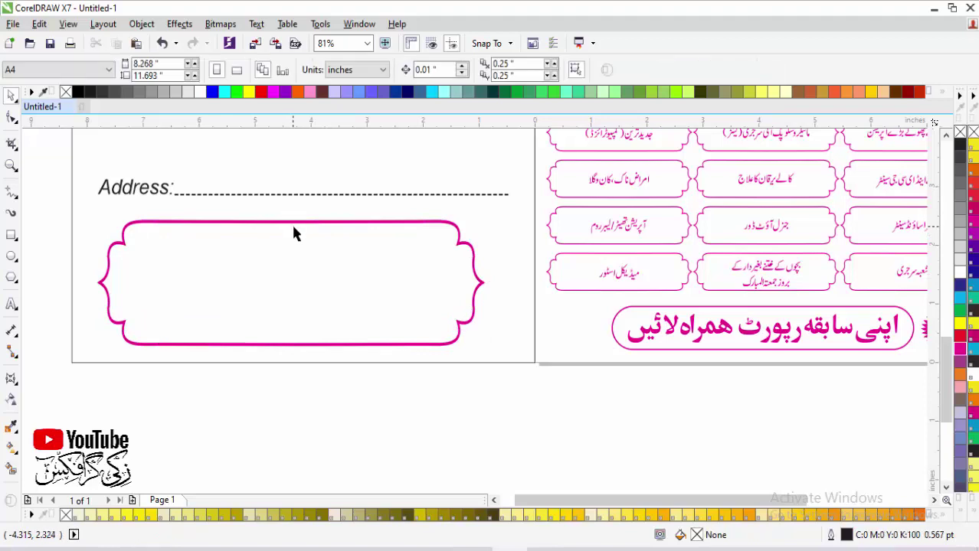
Step: Start a text entry inside the enlarged pink box
left_click(472, 335)
left_click(527, 363, "shift")
left_click(528, 428)
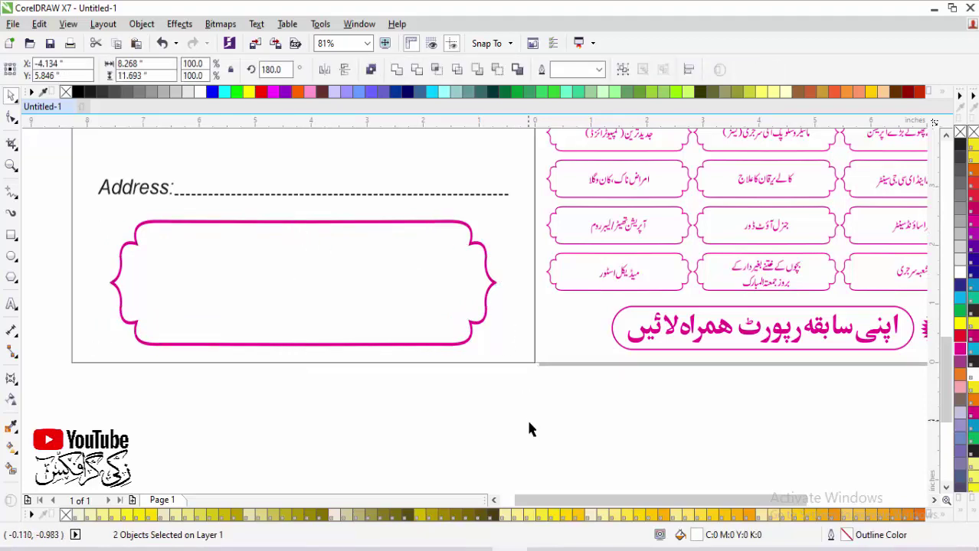
scroll(551, 437, "down", 2)
scroll(561, 445, "down", 2)
left_click_drag(389, 299, 601, 450)
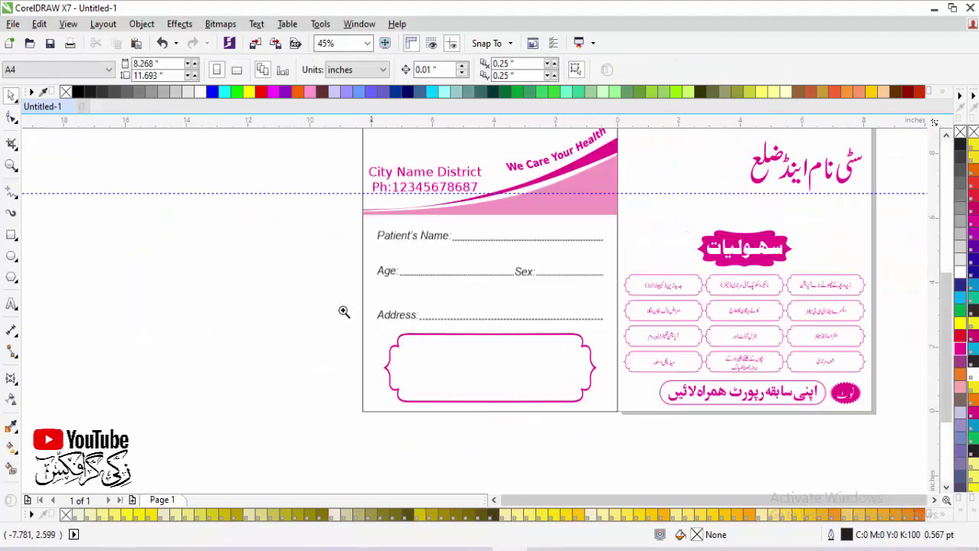
scroll(381, 415, "up", 2)
left_click(11, 304)
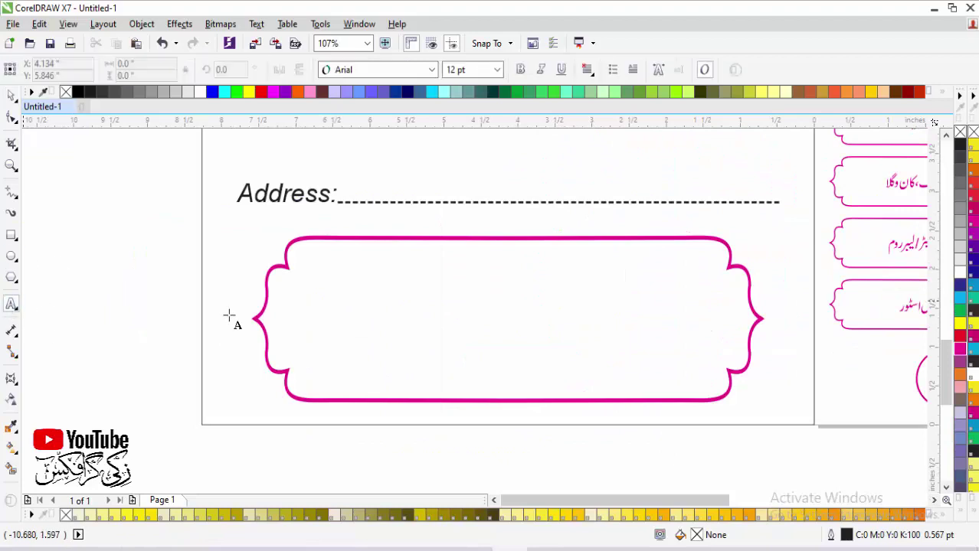
left_click(349, 322)
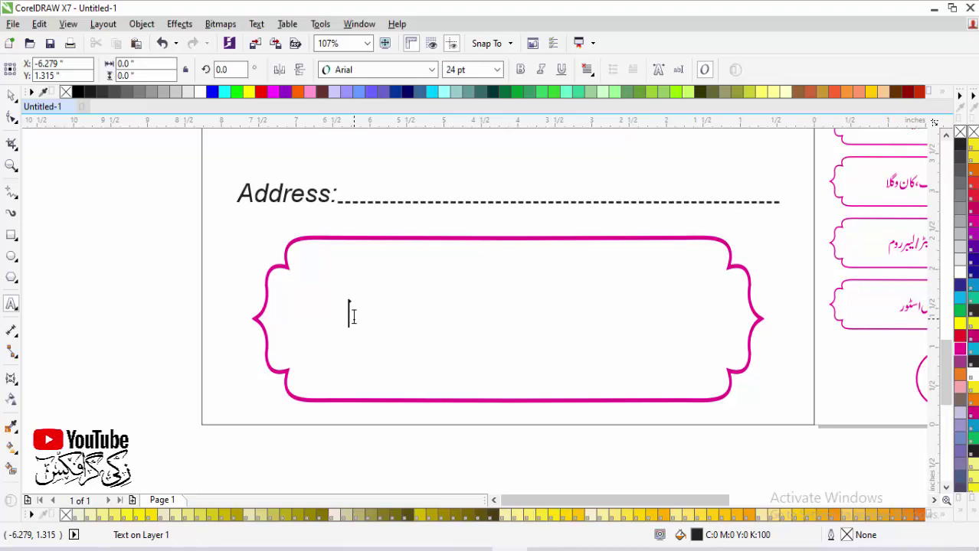
Step: Type the doctor's name inside the magenta frame, with 'm.b.b.s' on a second line
type("dr ")
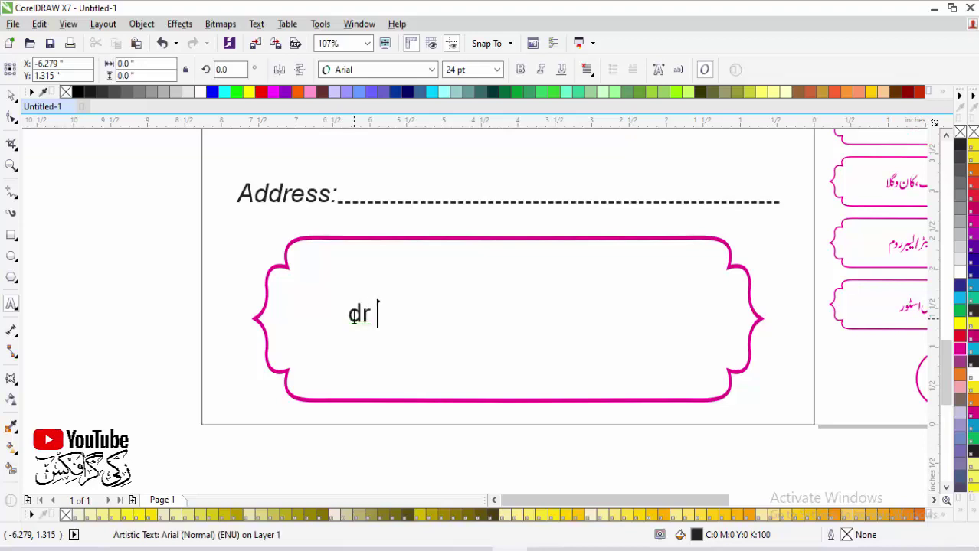
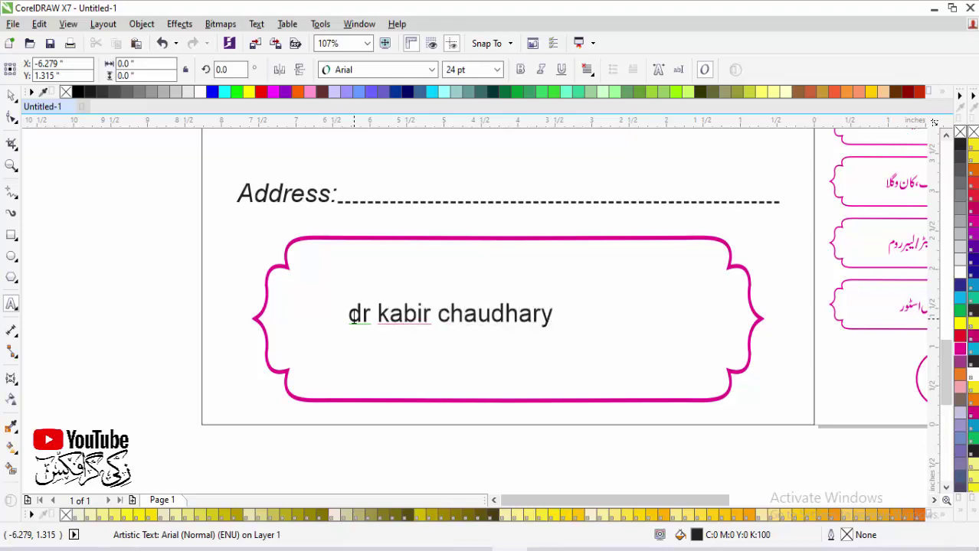
key("Return")
type("m")
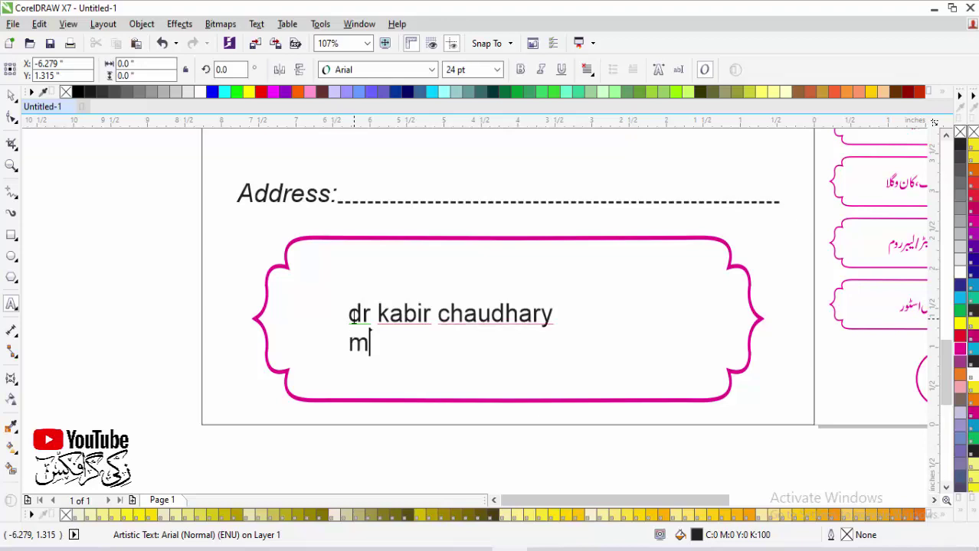
type(".b.b.s")
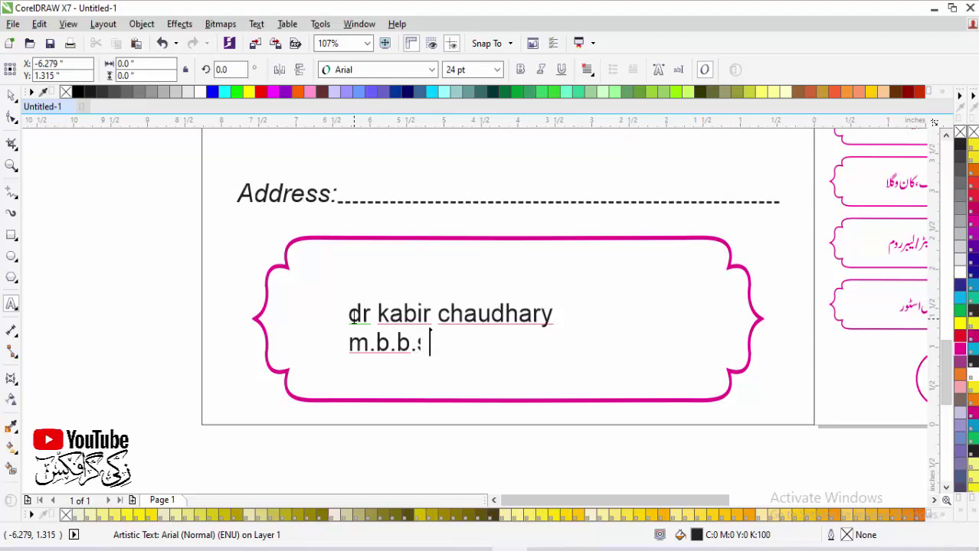
Step: Capitalise each word of the text, enlarge it, and centre the name within the frame
left_click(10, 95)
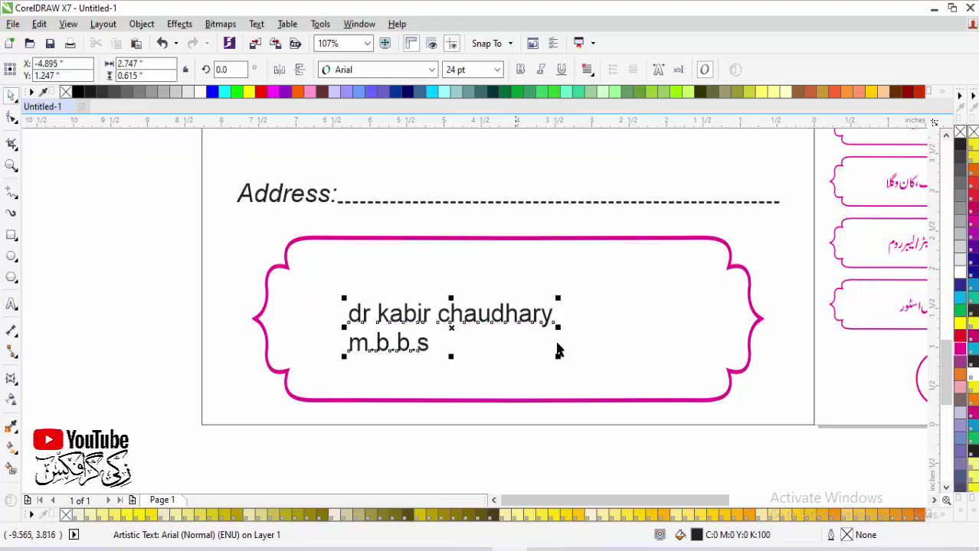
key("shift+F3")
left_click(397, 284)
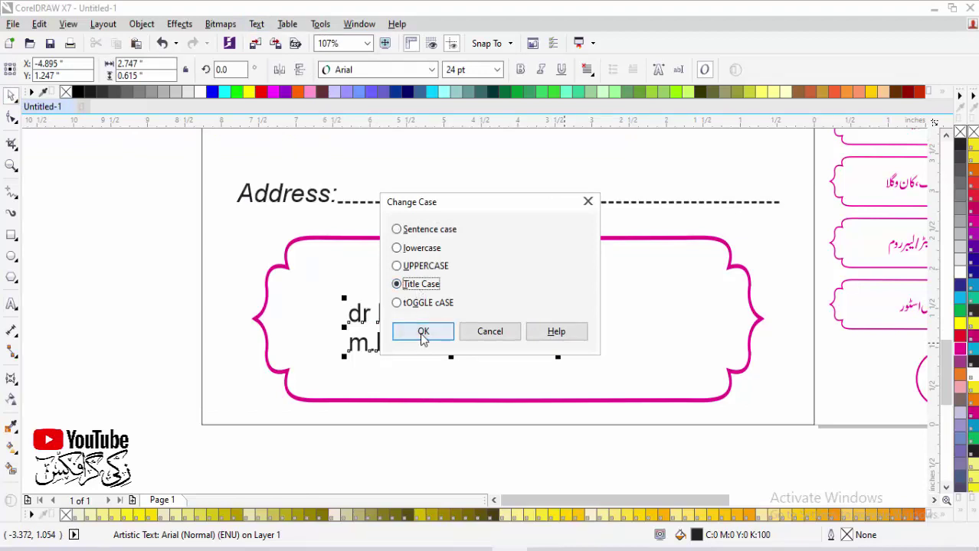
left_click(422, 331)
left_click_drag(574, 297, 630, 305)
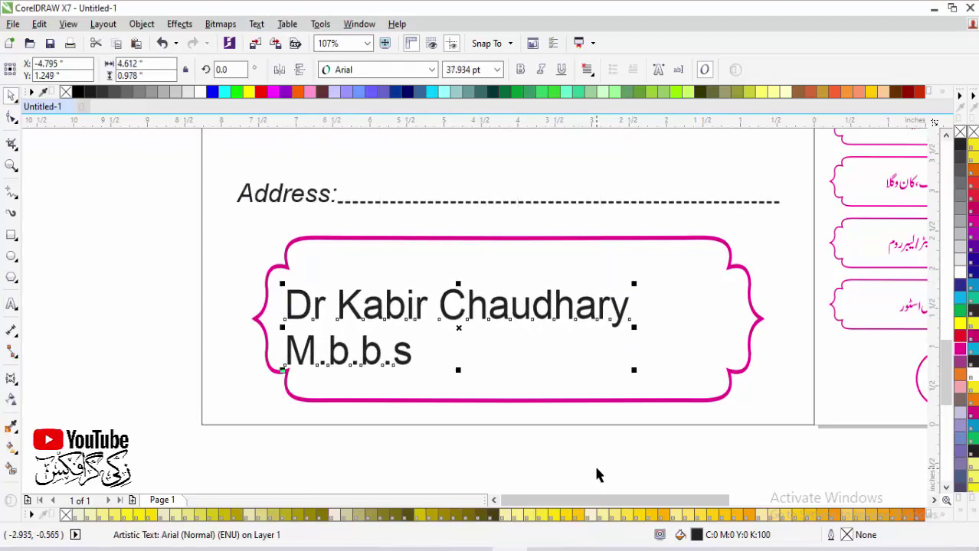
left_click(624, 306)
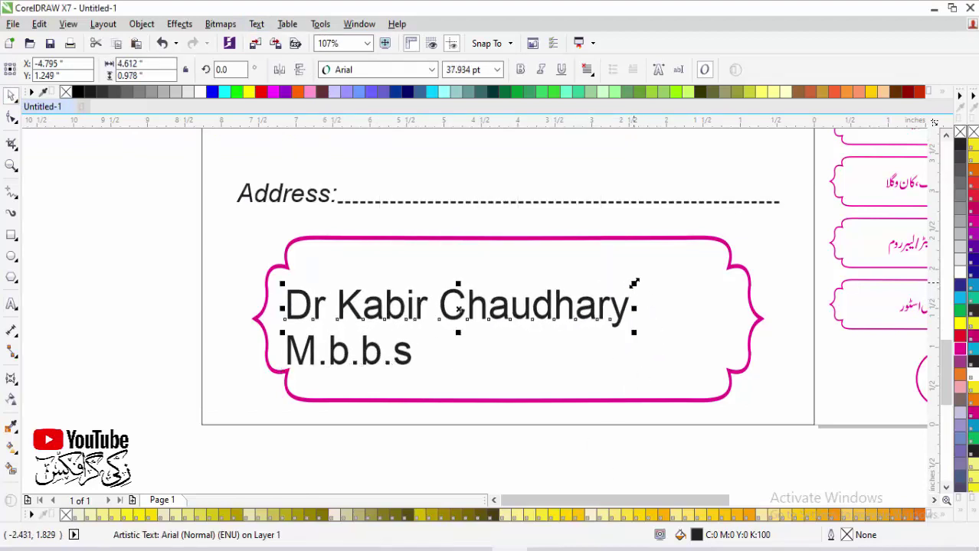
left_click_drag(634, 284, 677, 276)
left_click(700, 356, "shift")
key("c")
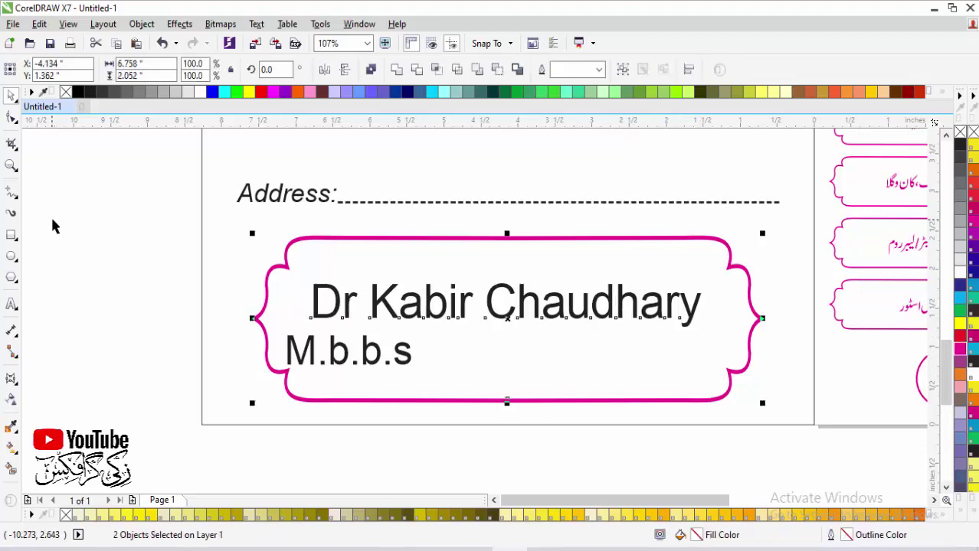
Step: Move the doctor's name up and set it in WalbaumOSSSK Bold, sized to fit the frame
left_click(391, 309)
left_click_drag(430, 317, 432, 305)
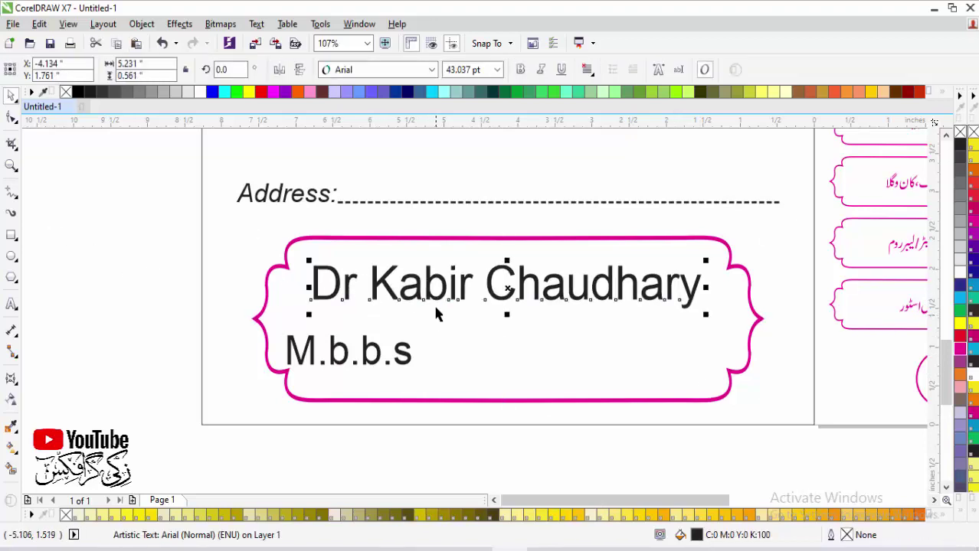
left_click(369, 69)
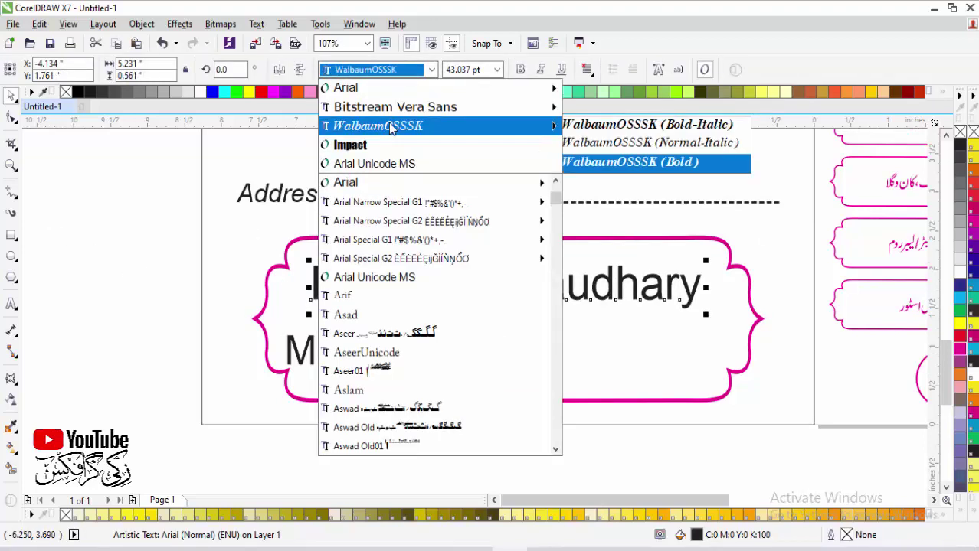
left_click(644, 162)
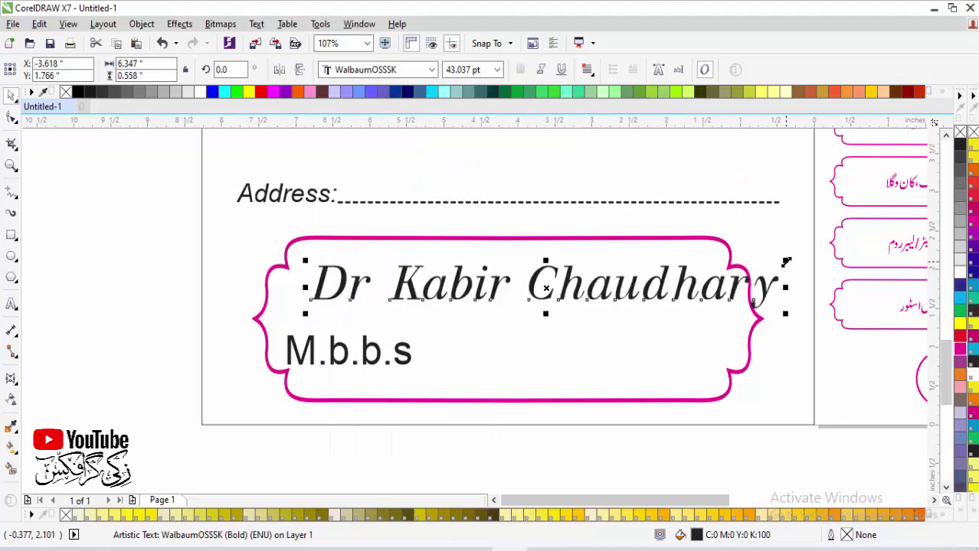
left_click_drag(785, 262, 716, 268)
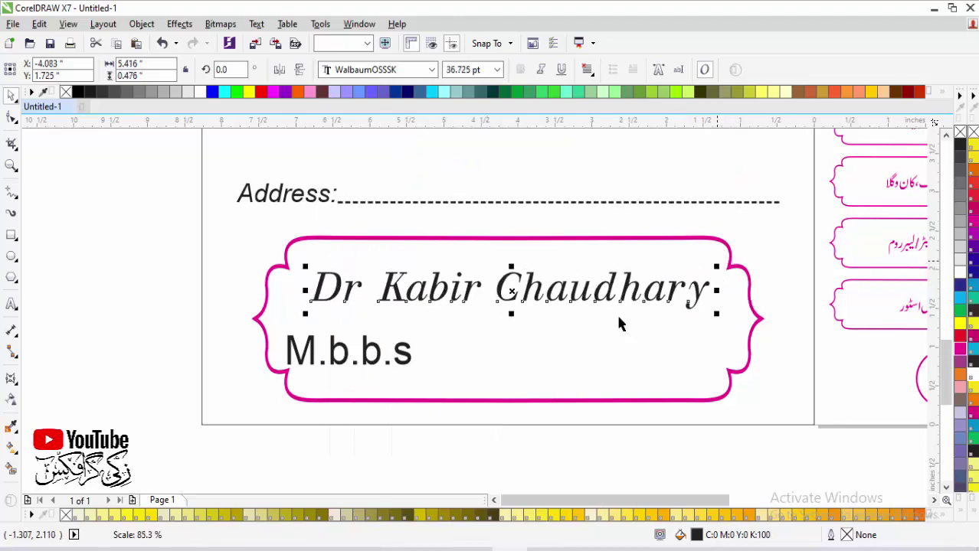
Step: Change the M.b.b.s line to uppercase M.B.B.S and move it toward the frame's centre
left_click(407, 354)
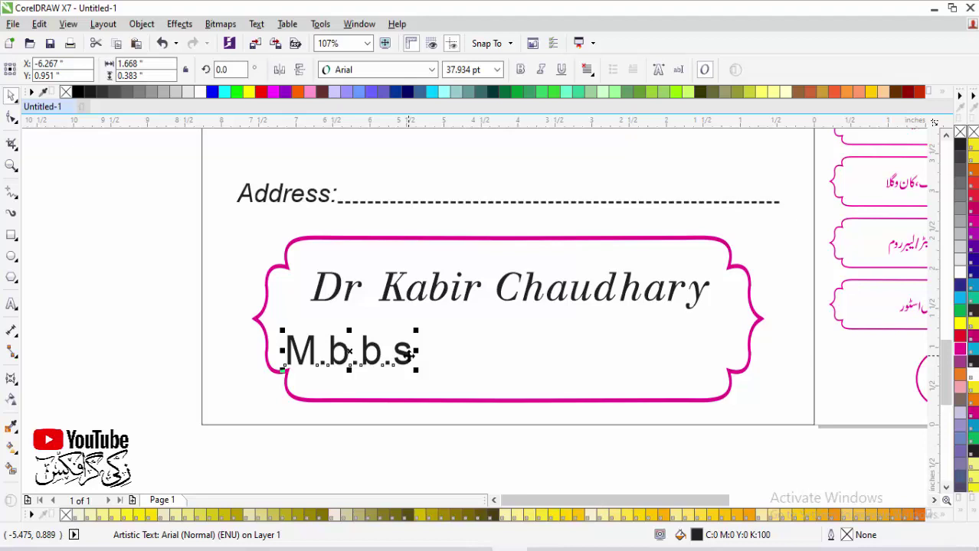
key("shift+F3")
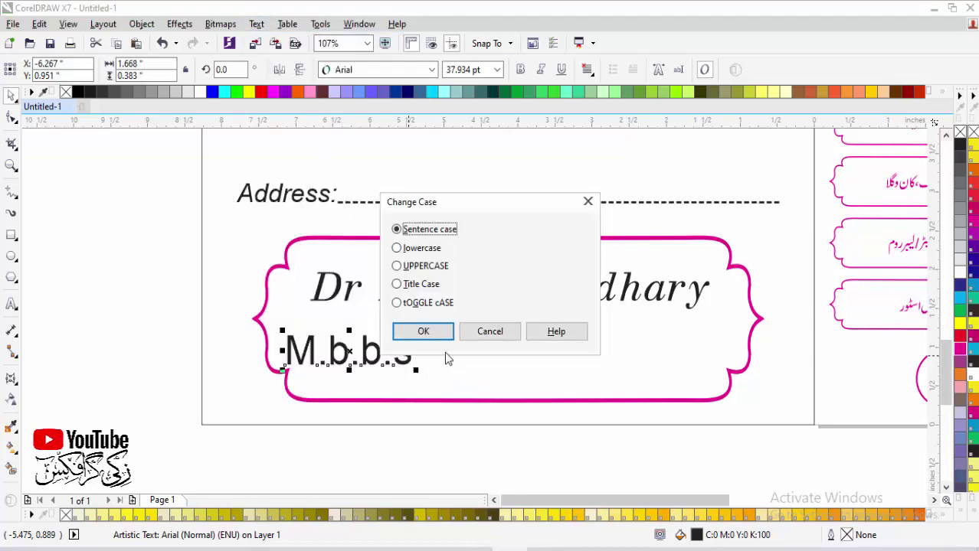
left_click(396, 265)
left_click(422, 331)
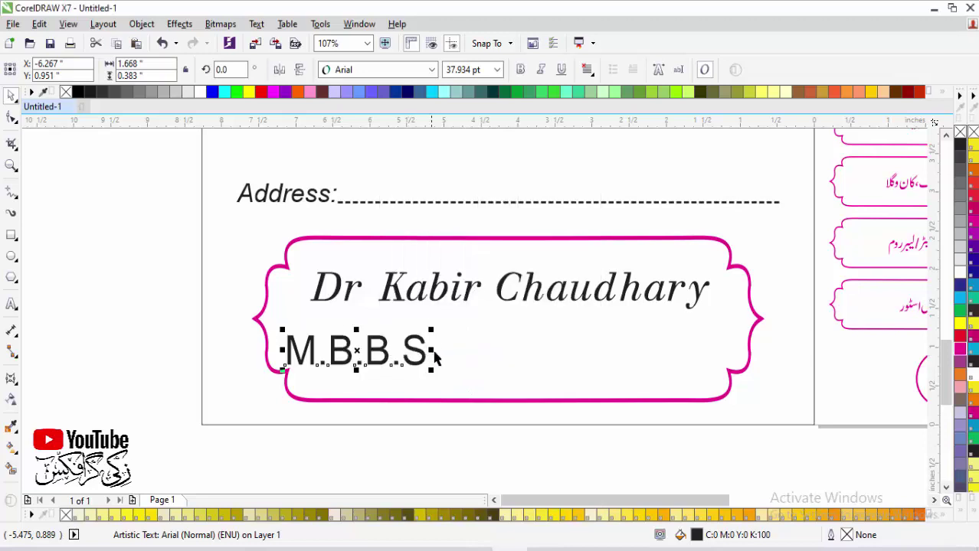
left_click_drag(439, 351, 573, 351)
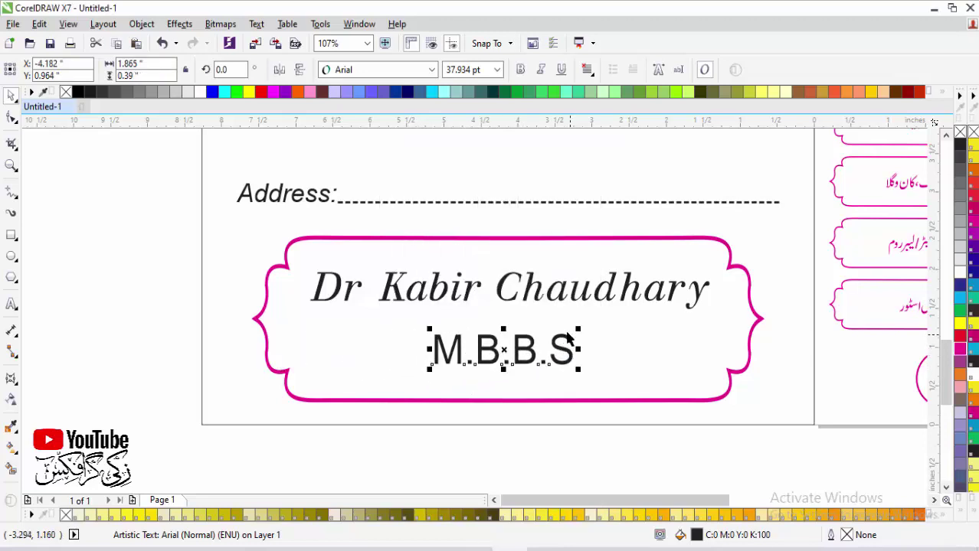
Step: Centre M.B.B.S horizontally under the doctor's name
left_click(509, 302, "shift")
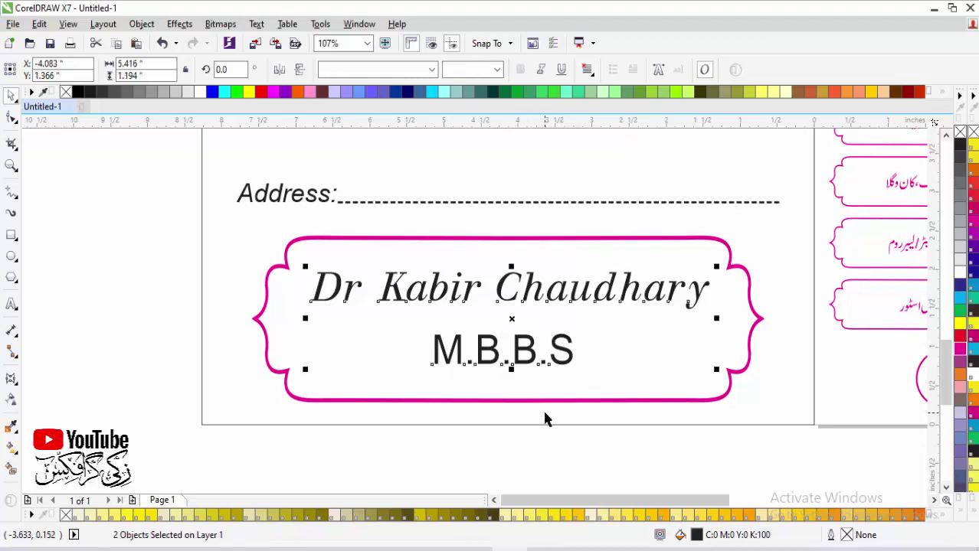
key("c")
left_click(181, 301)
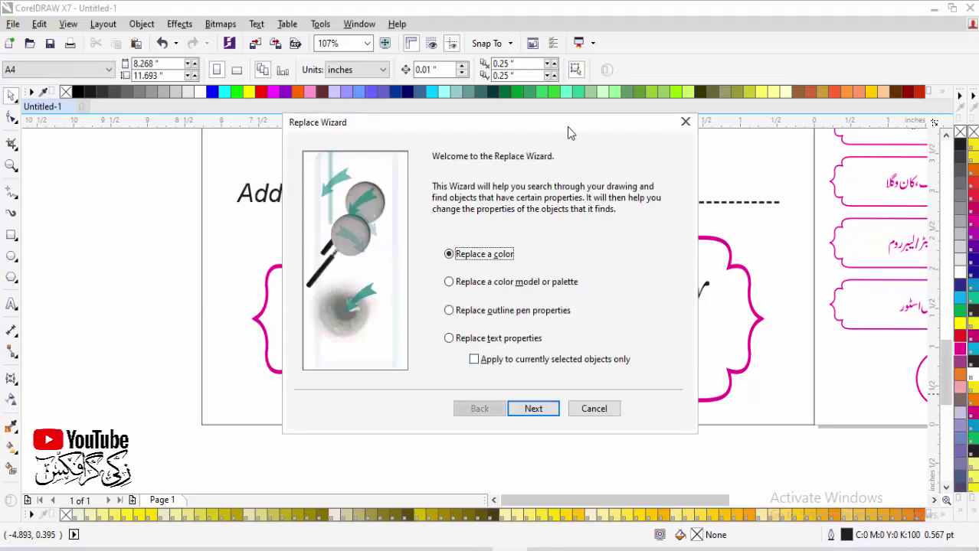
Step: Replace every black fill on the page with magenta
left_click_drag(567, 132, 345, 163)
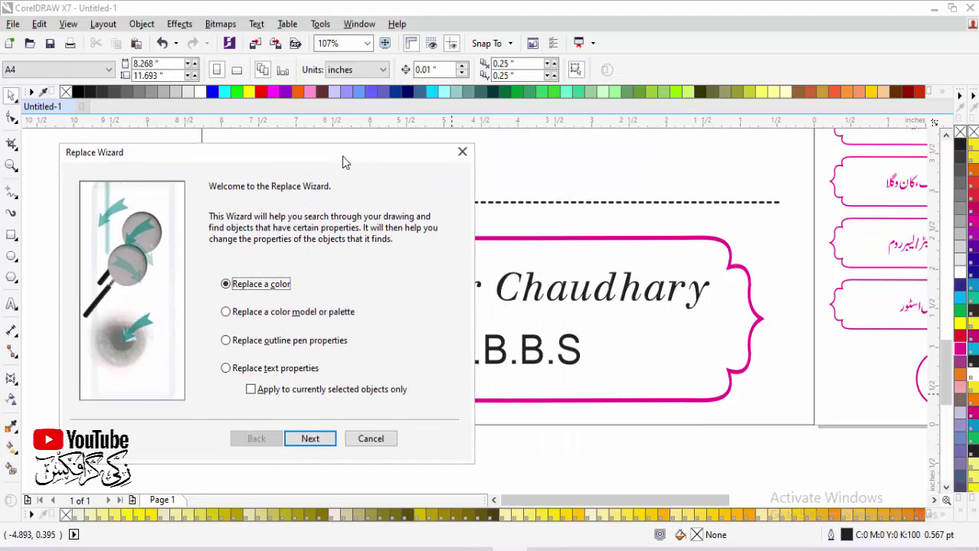
left_click(310, 439)
left_click(354, 230)
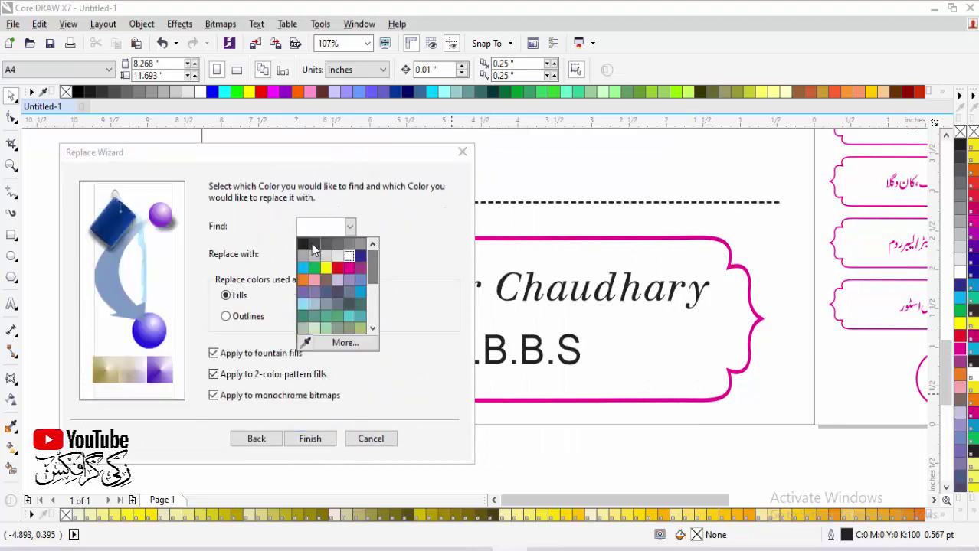
left_click(311, 244)
left_click(350, 255)
left_click(350, 313)
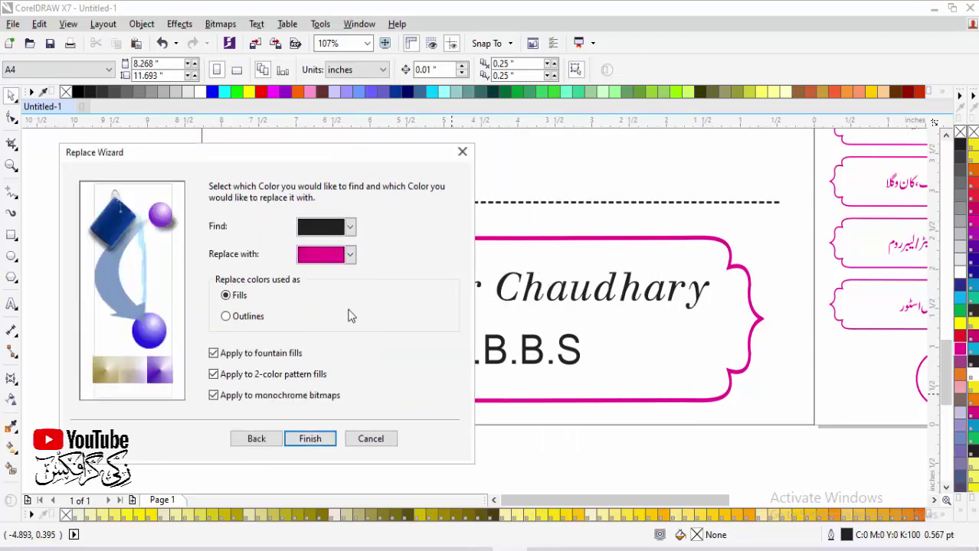
left_click(310, 439)
left_click(613, 282)
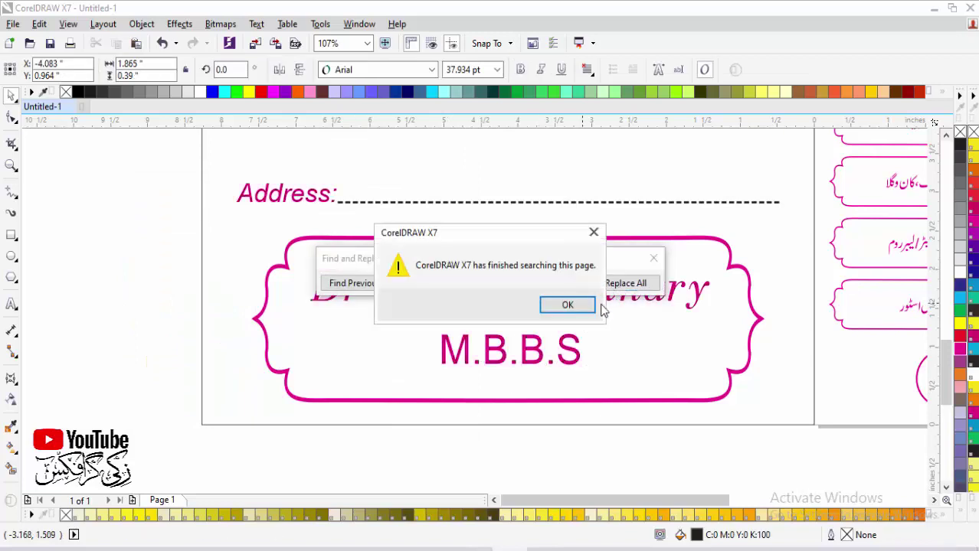
left_click(566, 303)
Step: Replace every black outline with magenta and fit the whole page in view
left_click(643, 265)
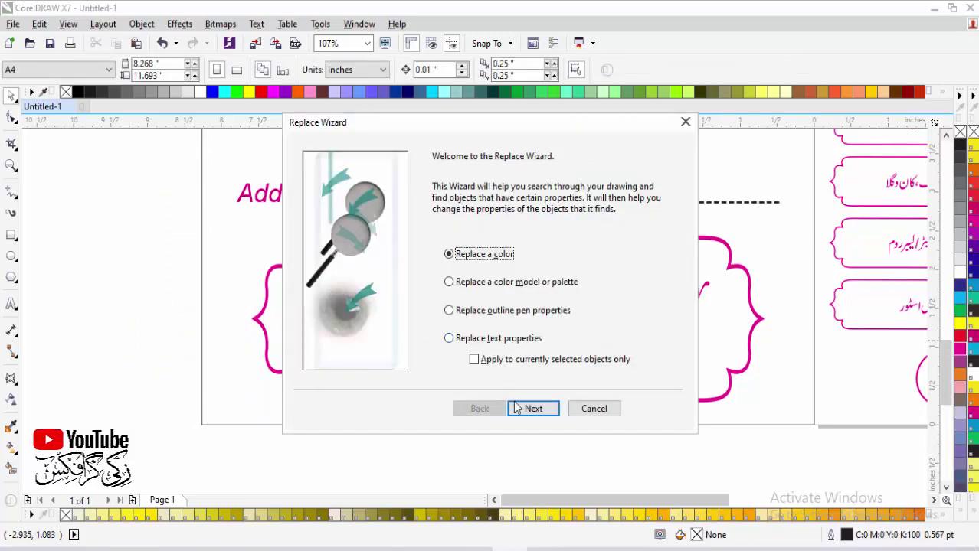
left_click(525, 408)
left_click(449, 286)
left_click(563, 221)
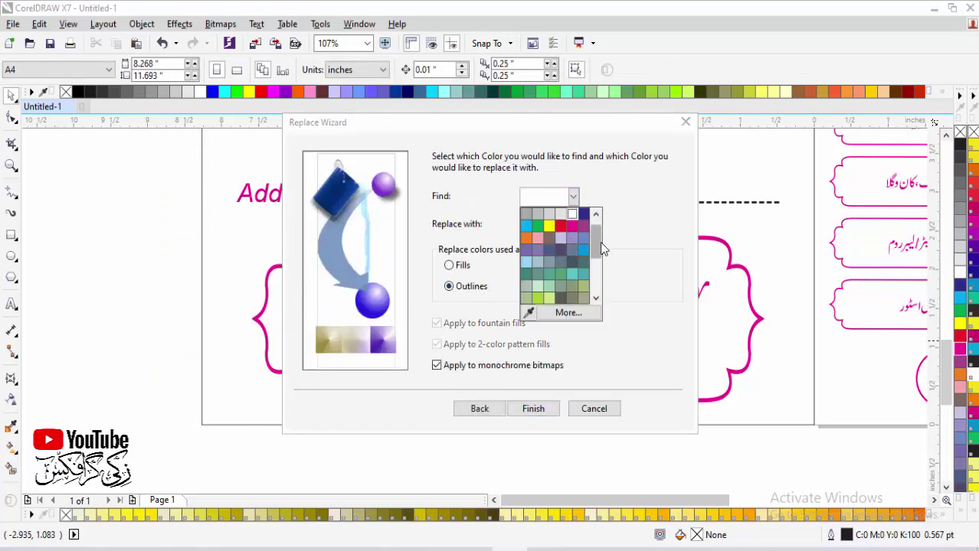
left_click(531, 223)
left_click(573, 224)
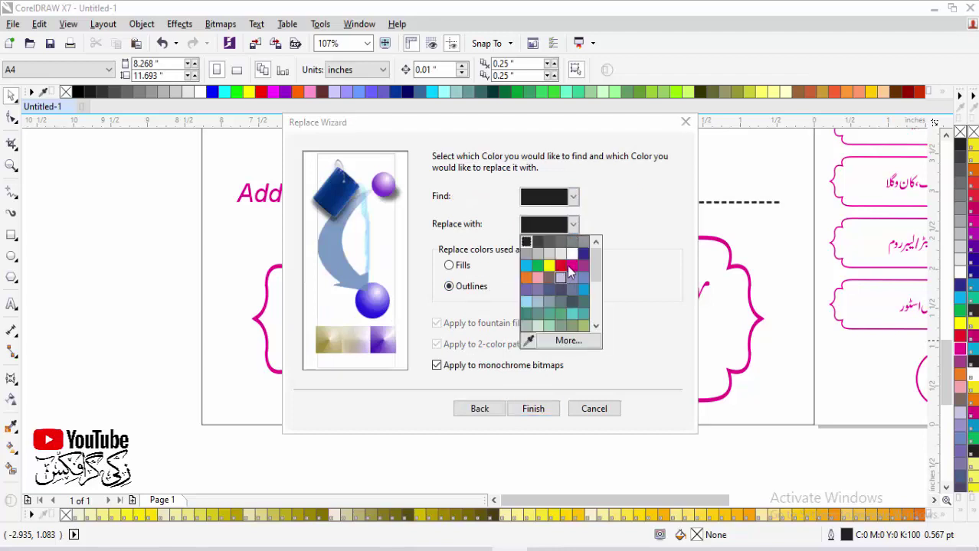
left_click(524, 241)
left_click(533, 409)
left_click(624, 285)
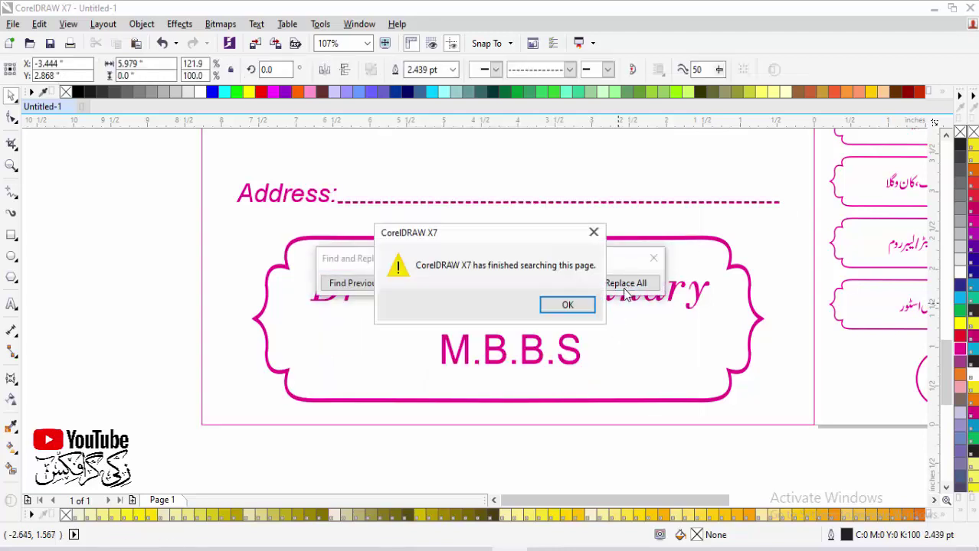
left_click(582, 305)
key("shift+F4")
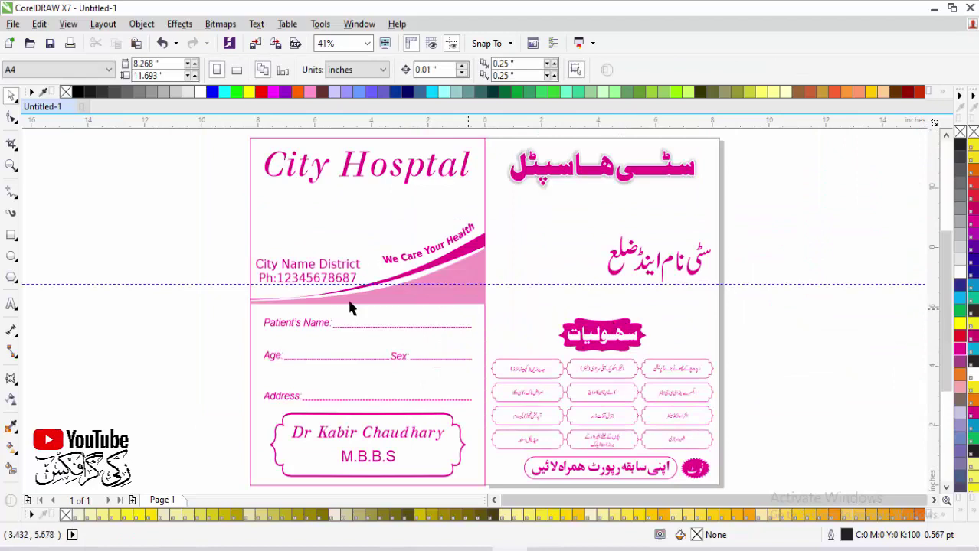
Step: Delete the horizontal guideline and mirror a copy of the left card's border onto the right card
left_click(219, 283)
key("Delete")
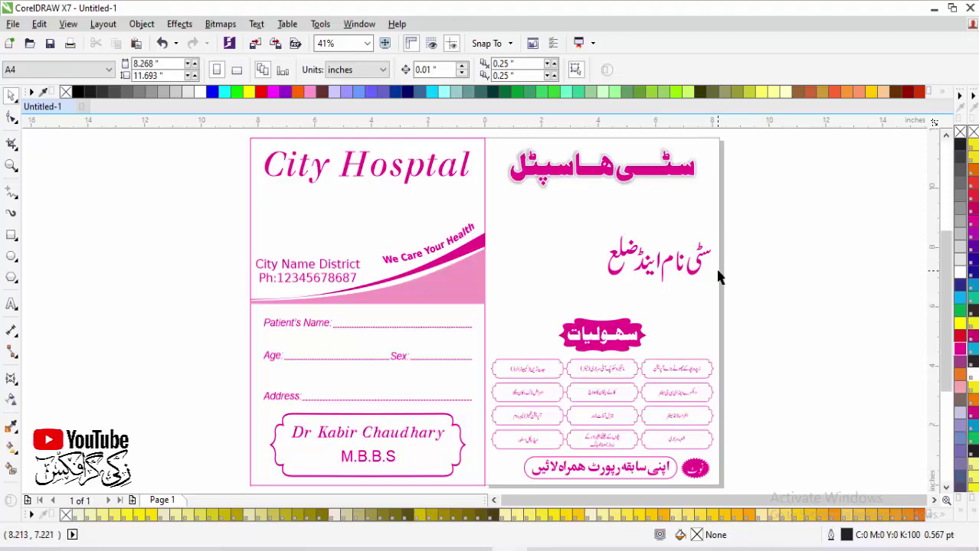
left_click(293, 247)
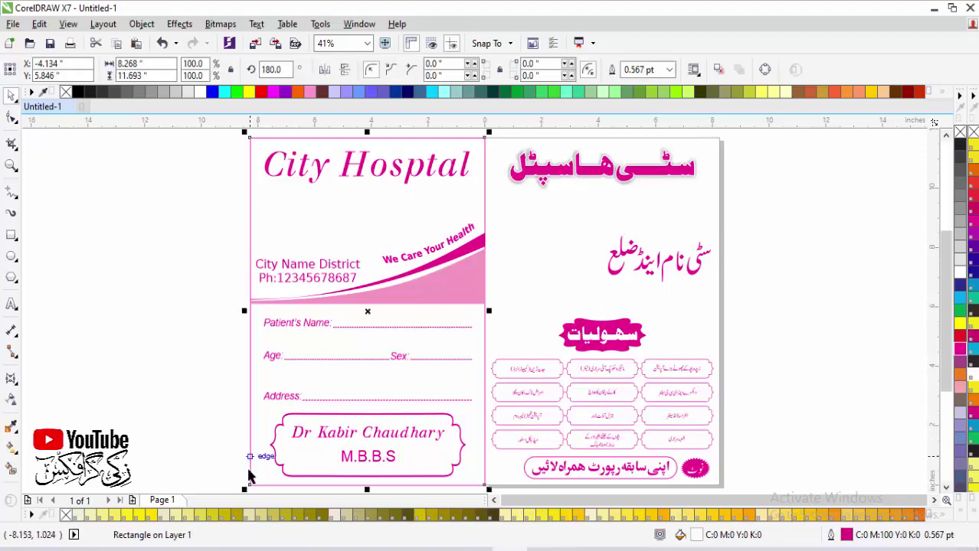
left_click_drag(245, 488, 620, 422)
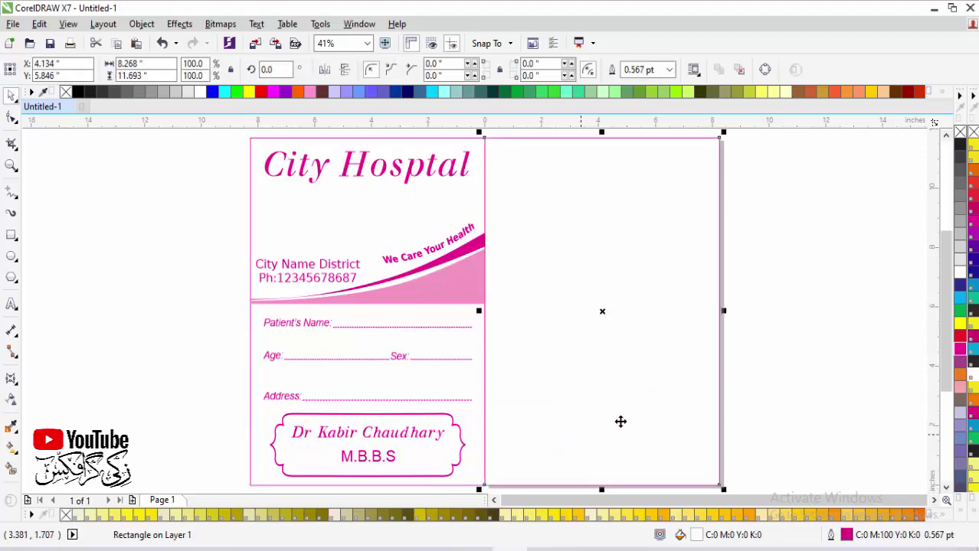
left_click_drag(707, 410, 707, 409)
Step: Add a page-sized rectangle around the right-hand Urdu card with a magenta outline
left_click(739, 245)
double_click(11, 235)
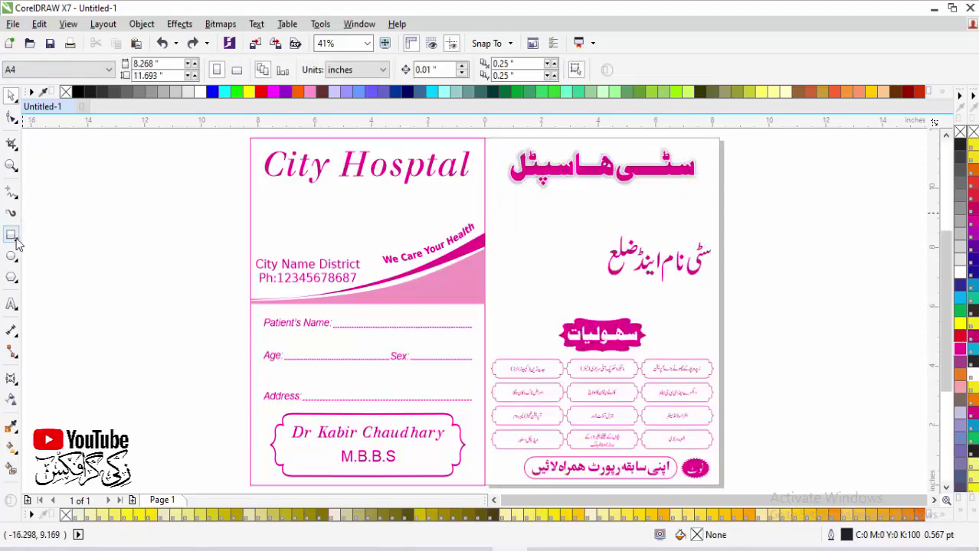
key("space")
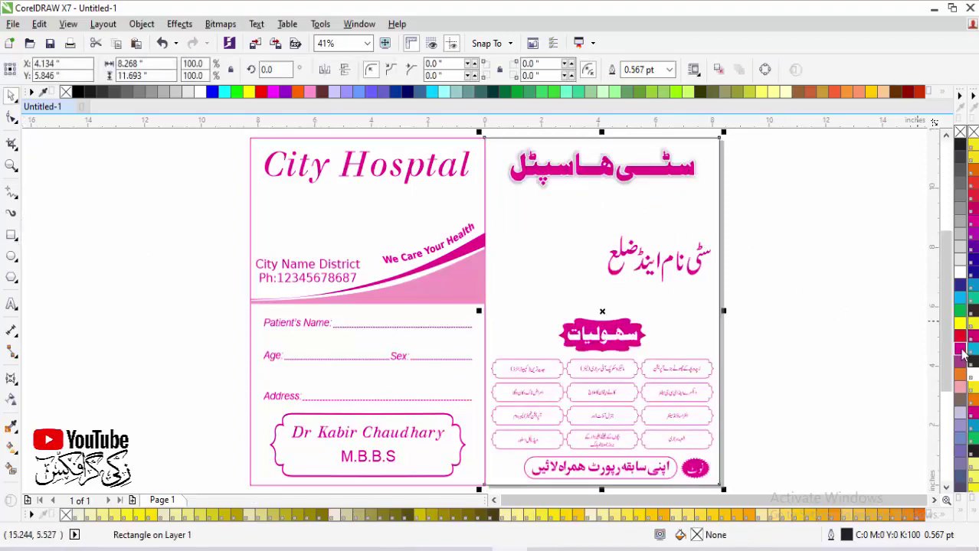
right_click(957, 348)
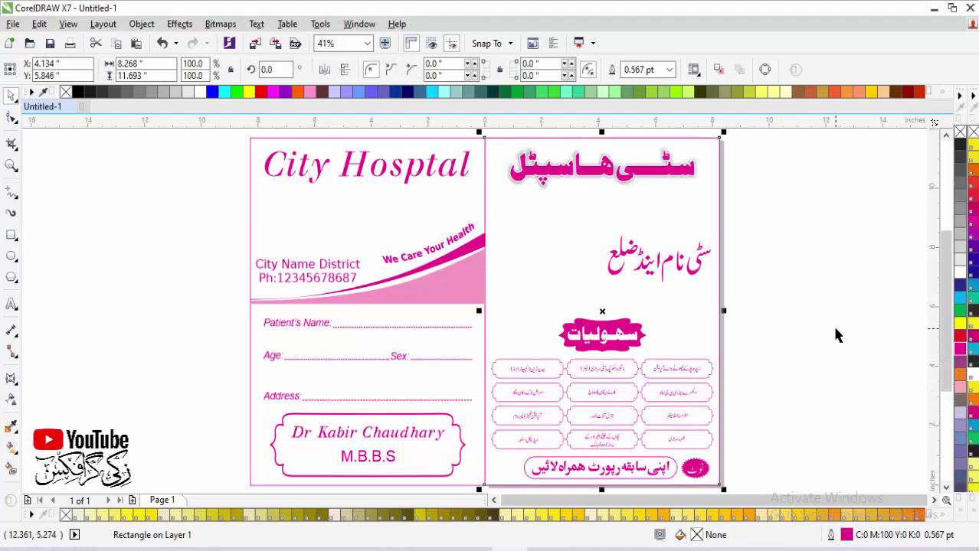